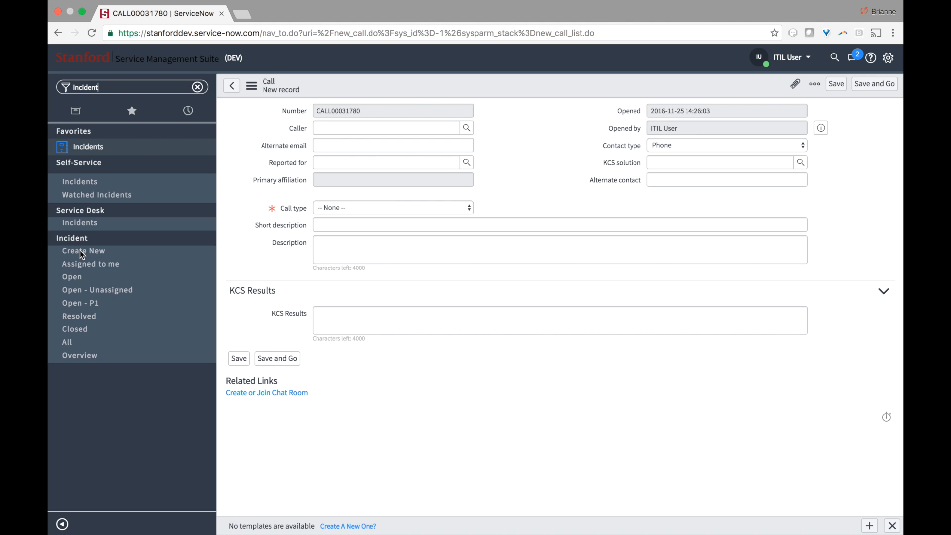
# - Open a new incident, then filter the navigator to 'call' and start a New Call record instead
pyautogui.click(128, 252)
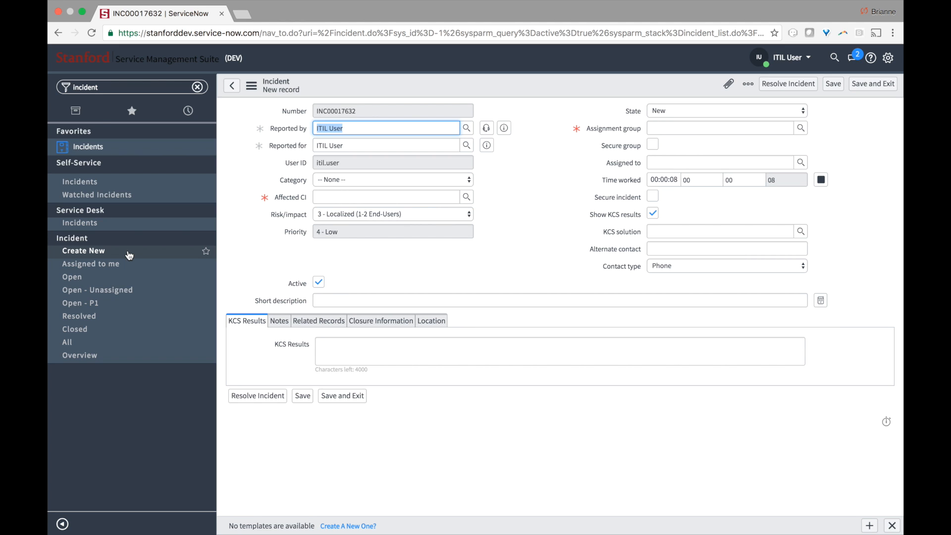
pyautogui.doubleClick(104, 87)
pyautogui.write('call')
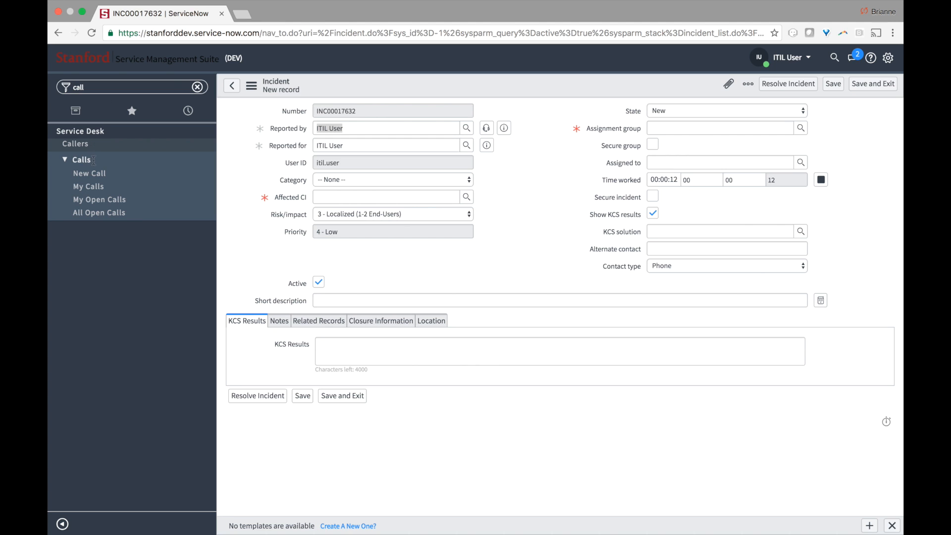
pyautogui.click(94, 174)
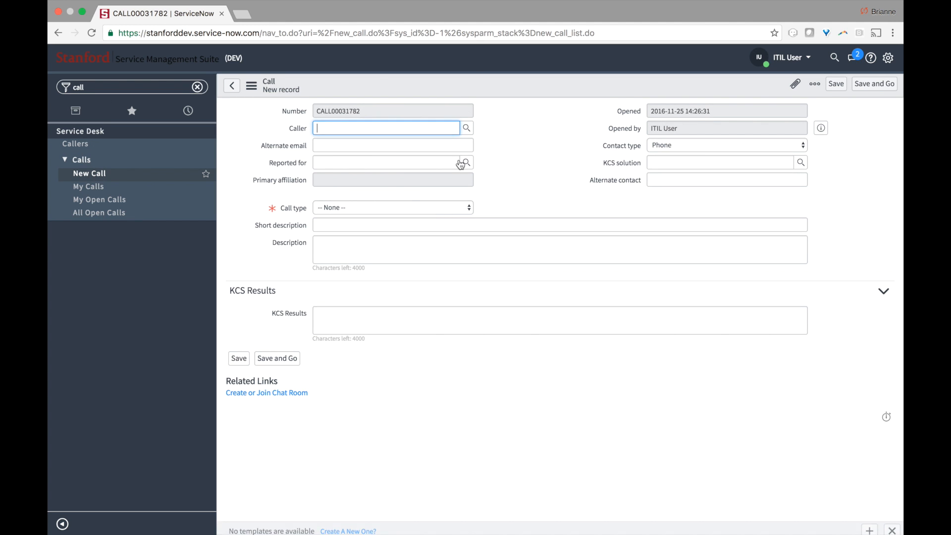
# - Log a Guest call with the caller's name and Call type Incident, saving it as incident INC00017633
pyautogui.click(404, 183)
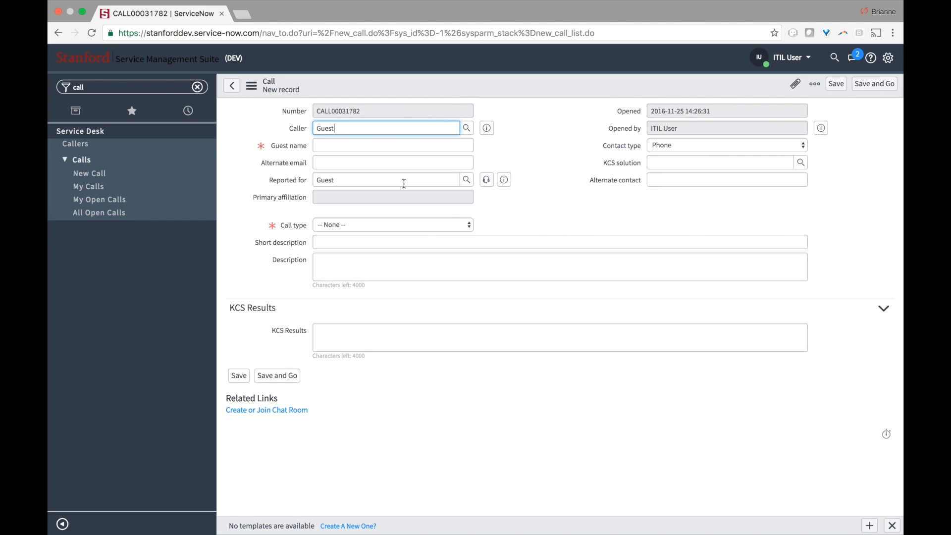
pyautogui.click(364, 147)
pyautogui.write('John Doe')
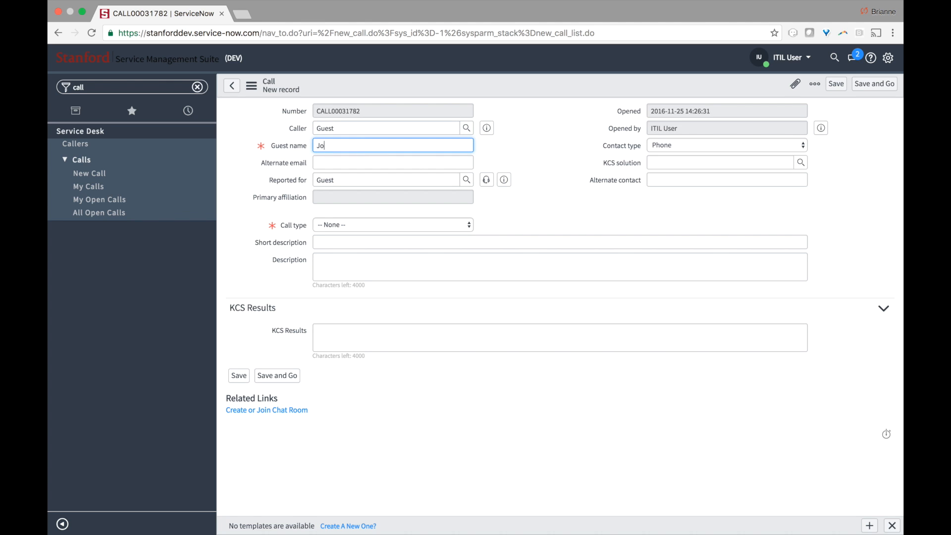
pyautogui.click(360, 225)
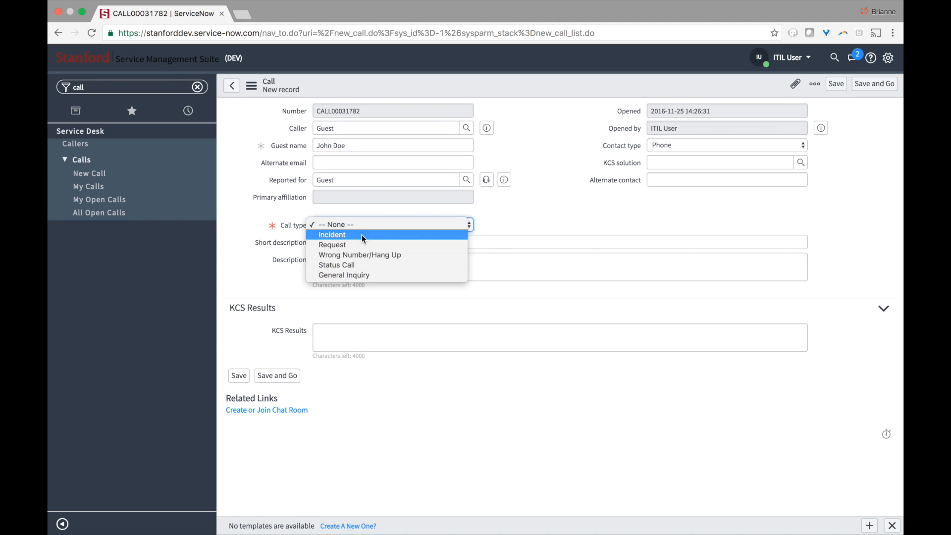
pyautogui.click(362, 235)
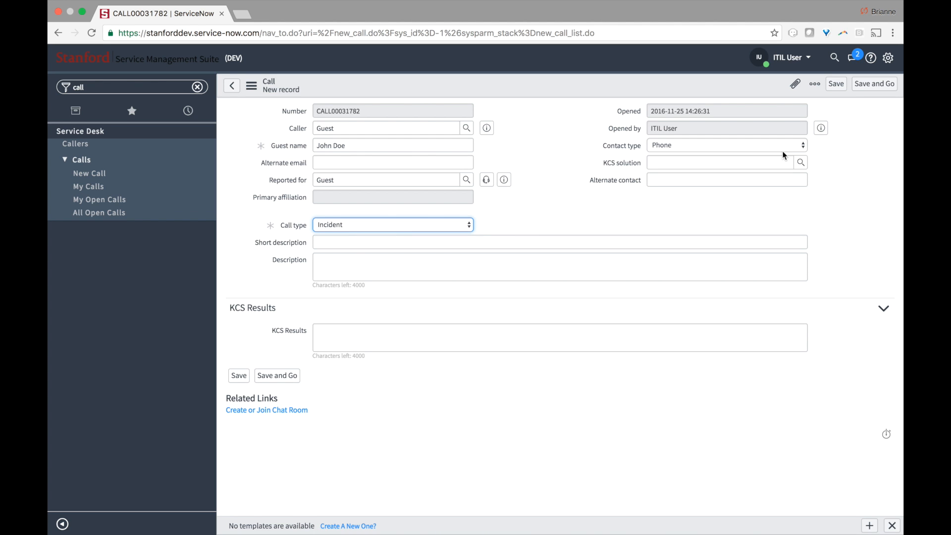
pyautogui.click(874, 87)
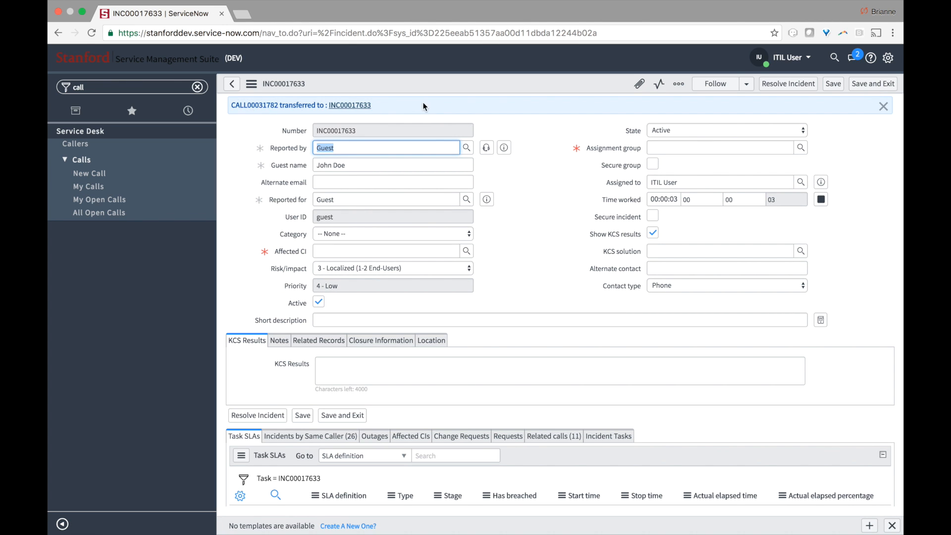
# - Review incident INC00017633 and attempt to save it, triggering the empty Affected CI and Assignment group warning
pyautogui.click(540, 149)
pyautogui.scroll(-1, 541, 150)
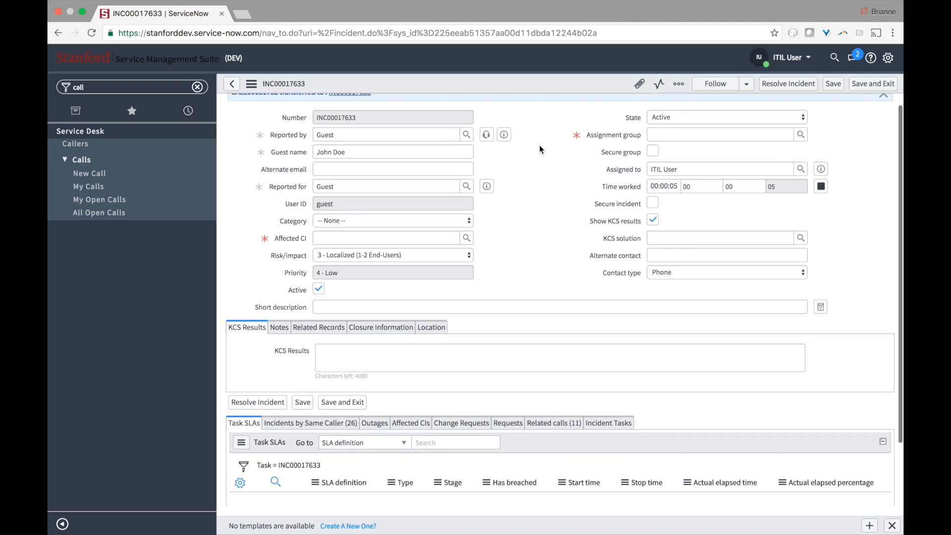
pyautogui.scroll(1, 541, 150)
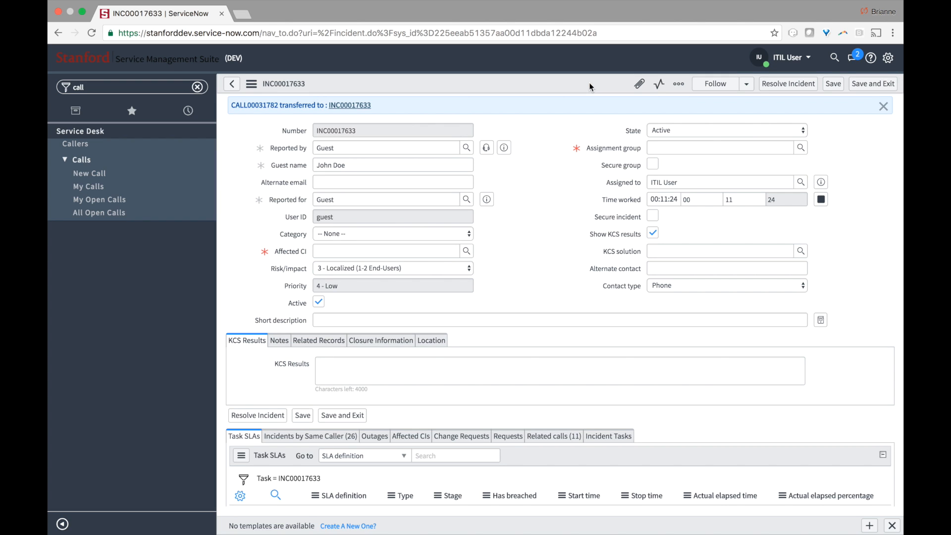
pyautogui.click(830, 86)
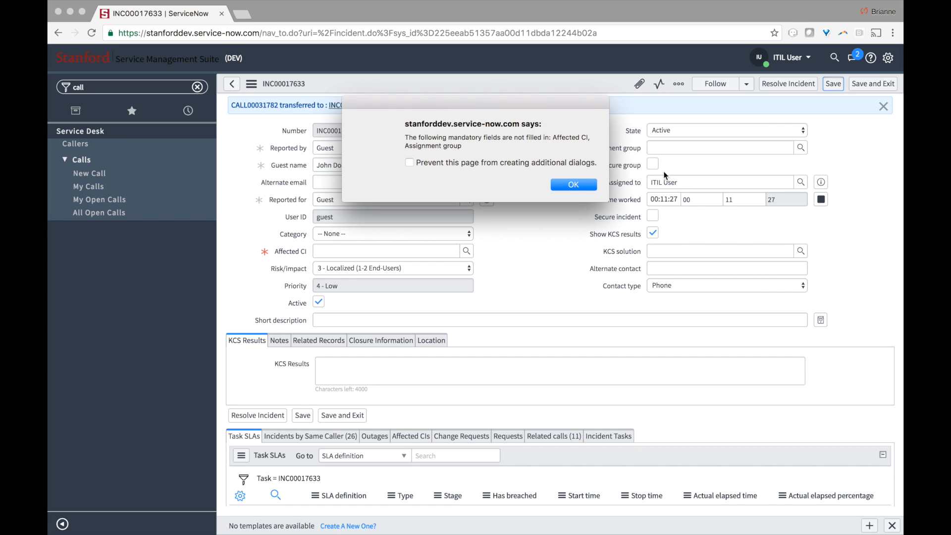
# - Dismiss the alert about the empty mandatory Affected CI and Assignment group fields
pyautogui.click(595, 187)
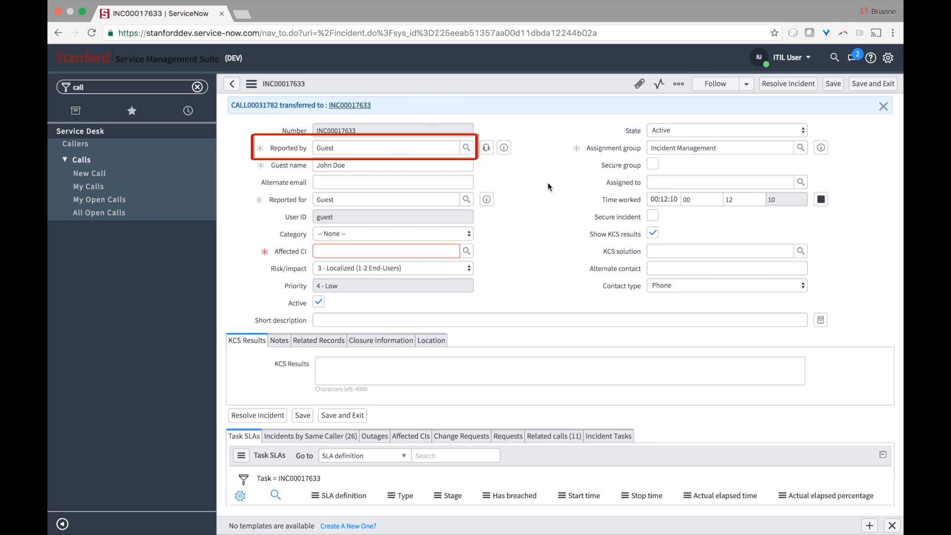
# - Inspect the Guest values in Reported by and Reported for, and browse the Reported for user lookup
pyautogui.moveTo(351, 153); pyautogui.dragTo(309, 141)
pyautogui.click(537, 184)
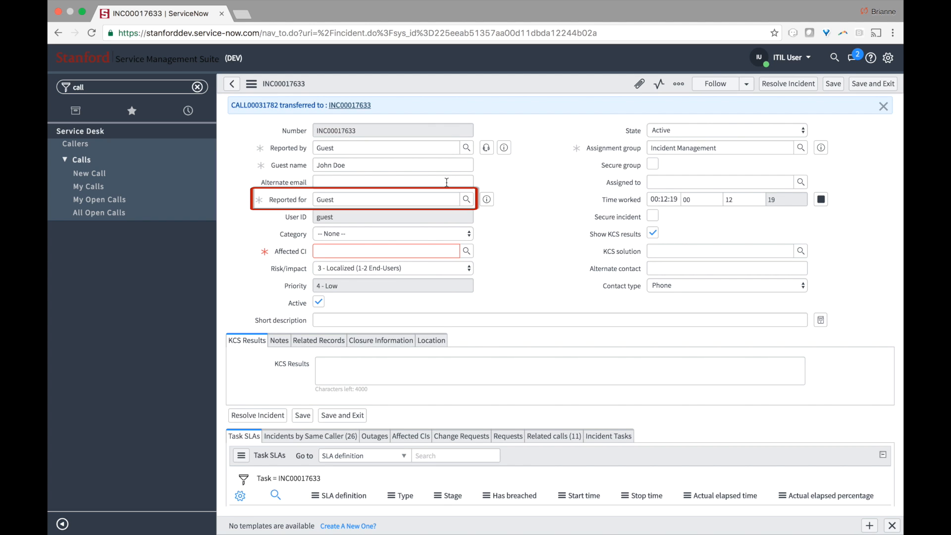
pyautogui.moveTo(397, 200); pyautogui.dragTo(321, 184)
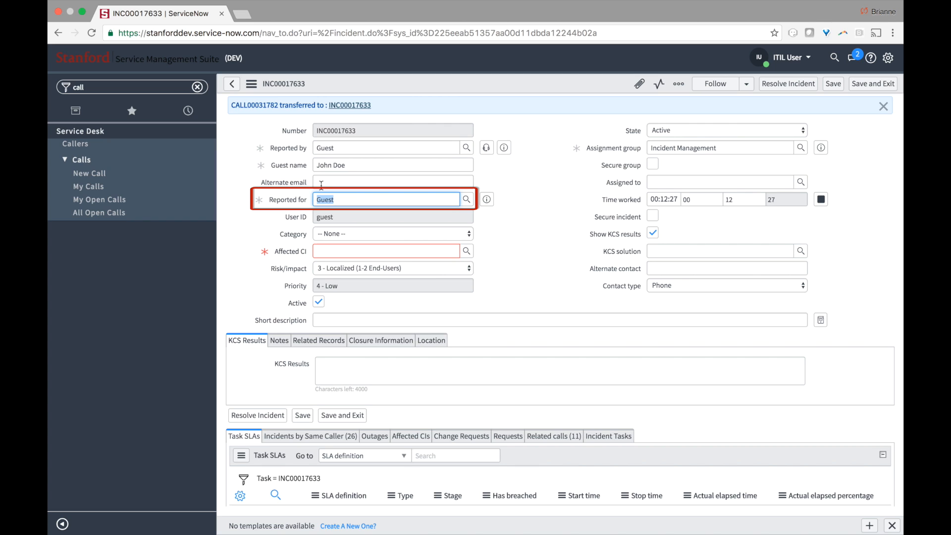
pyautogui.click(334, 198)
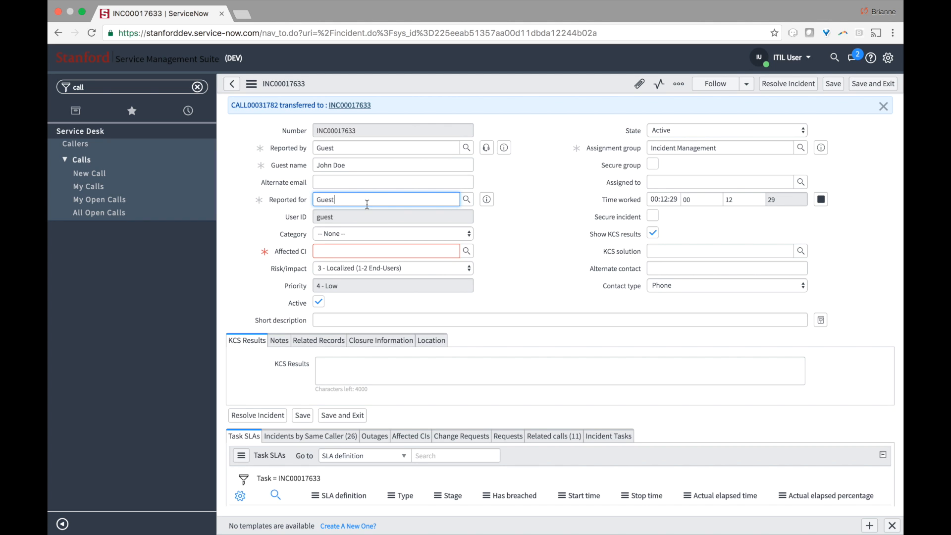
pyautogui.click(466, 199)
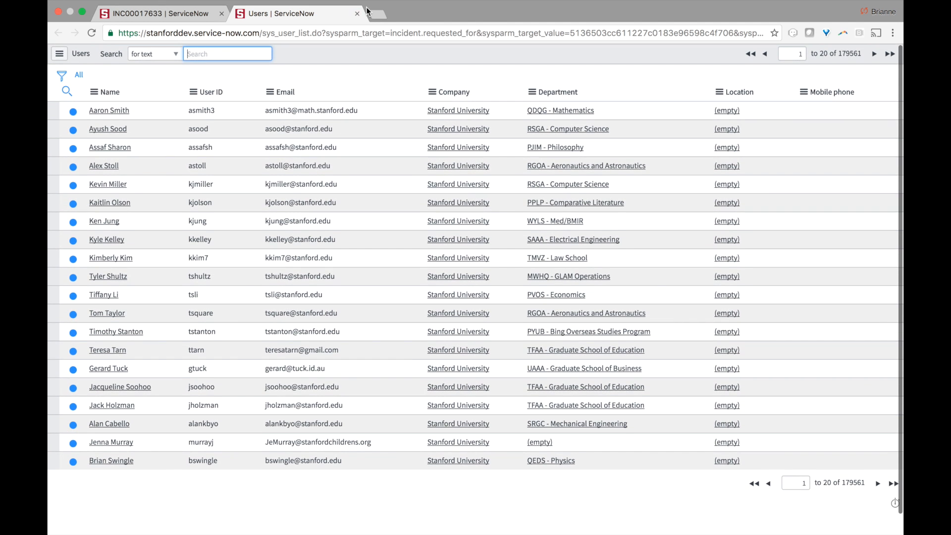
pyautogui.click(357, 14)
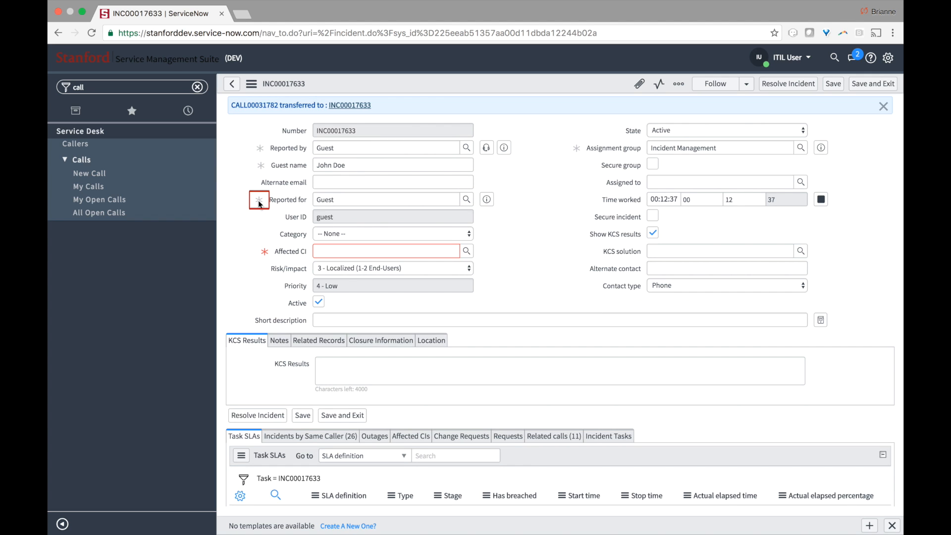
# - Check the guest's User ID value, with Assignment group set to Incident Management
pyautogui.moveTo(258, 202)
pyautogui.moveTo(261, 151)
pyautogui.moveTo(488, 202)
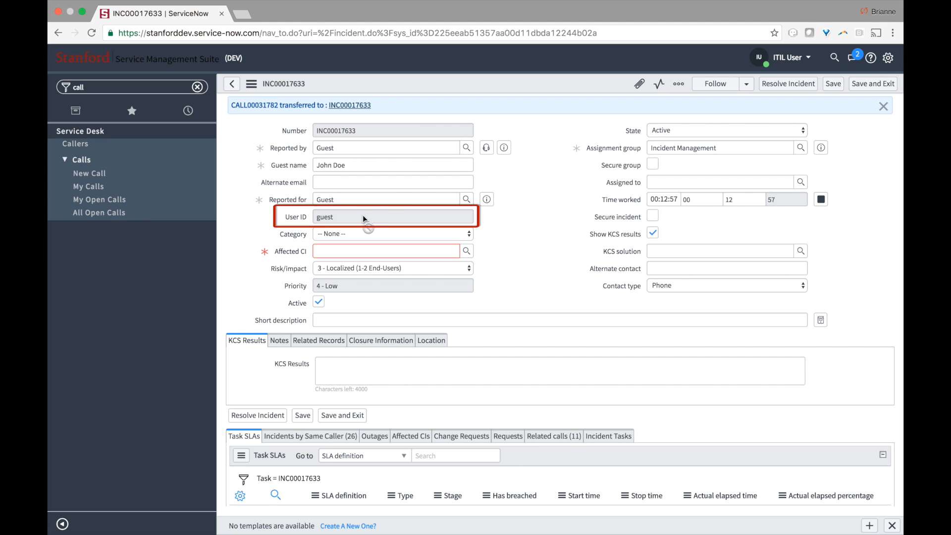
pyautogui.click(340, 218)
pyautogui.moveTo(340, 219); pyautogui.dragTo(315, 220)
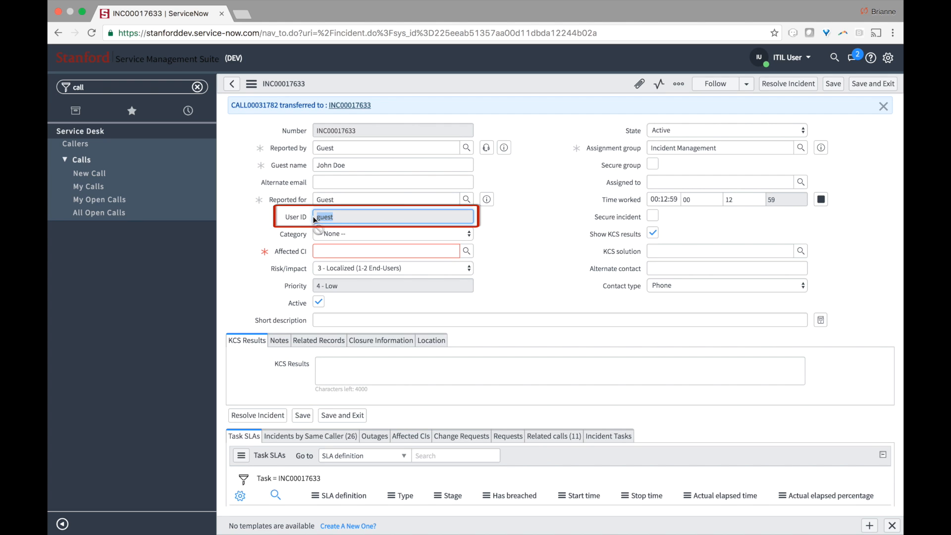
pyautogui.click(313, 218)
pyautogui.click(554, 187)
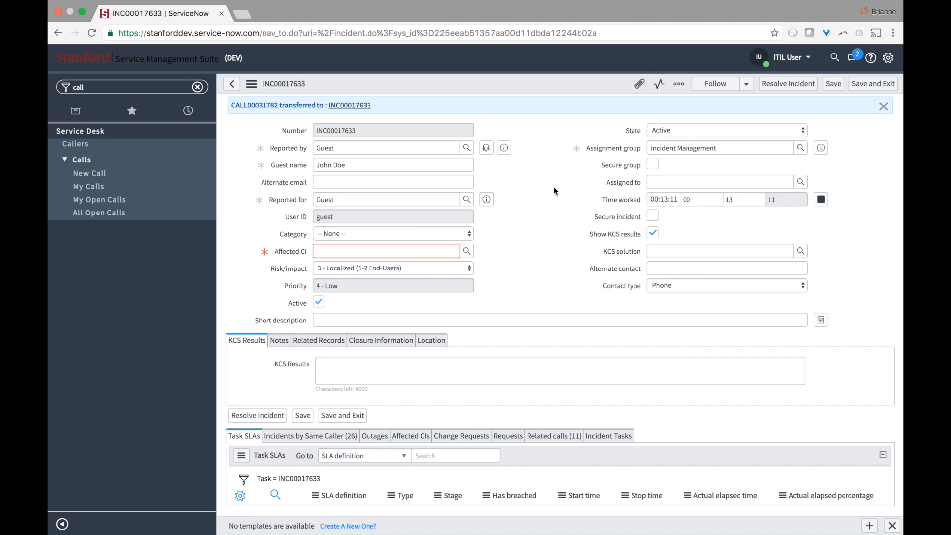
# - Choose Software from the incident's Category dropdown
pyautogui.click(468, 235)
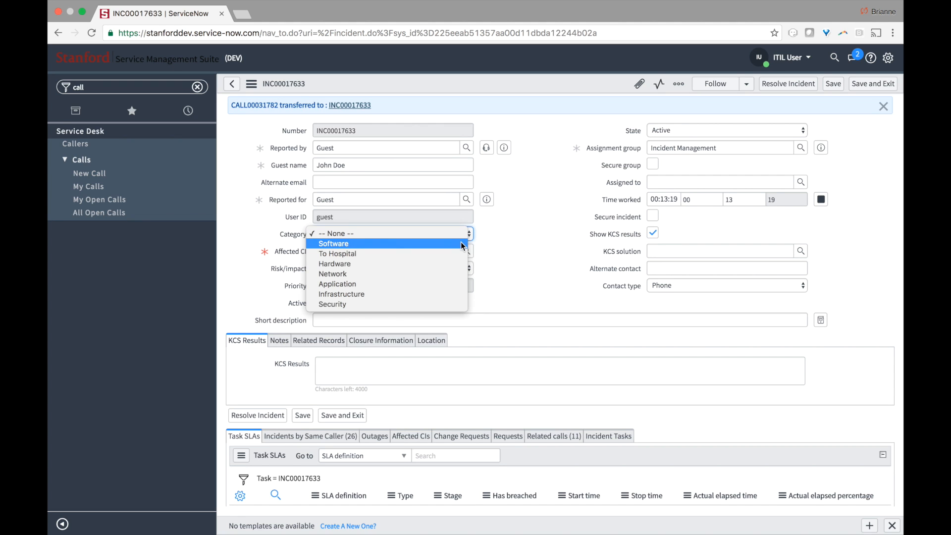
pyautogui.click(461, 243)
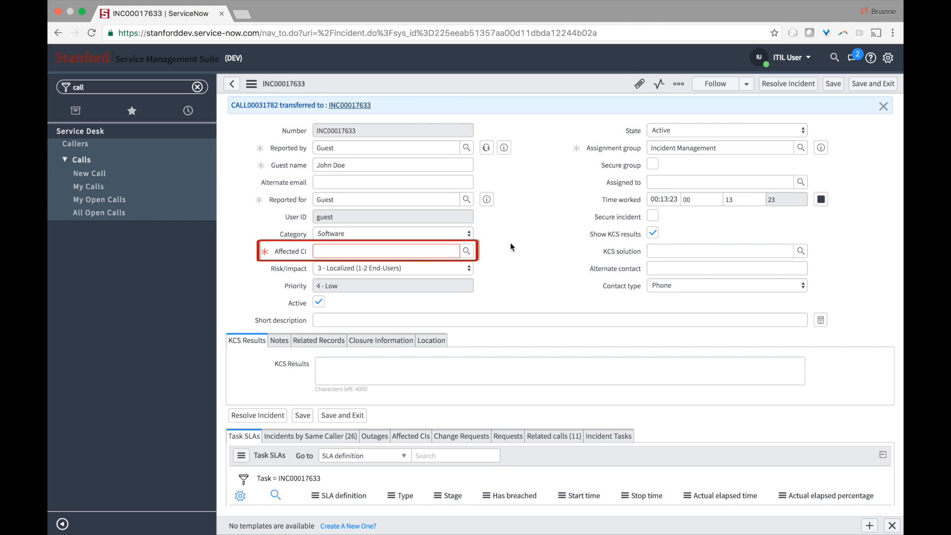
pyautogui.moveTo(290, 251)
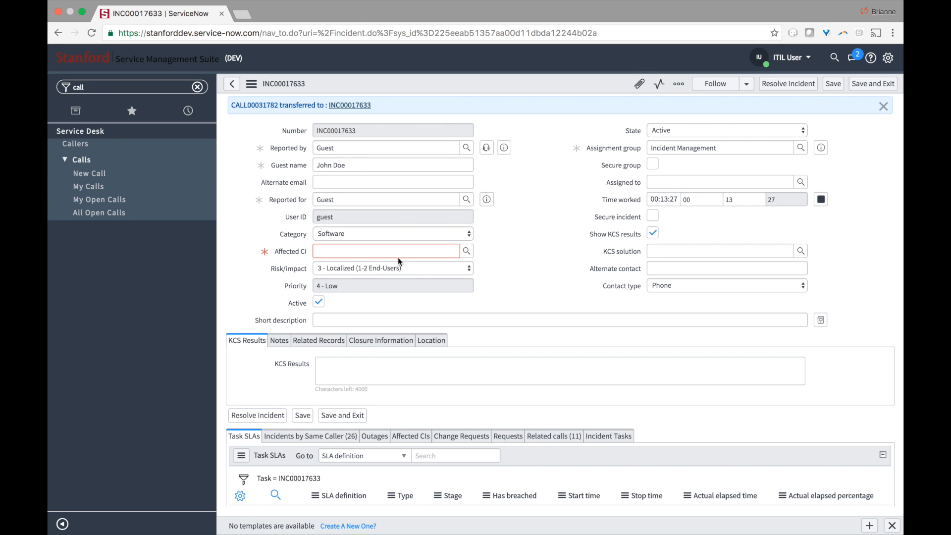
# - Filter the Affected CI lookup to names matching *email and pick Secure Email
pyautogui.click(465, 253)
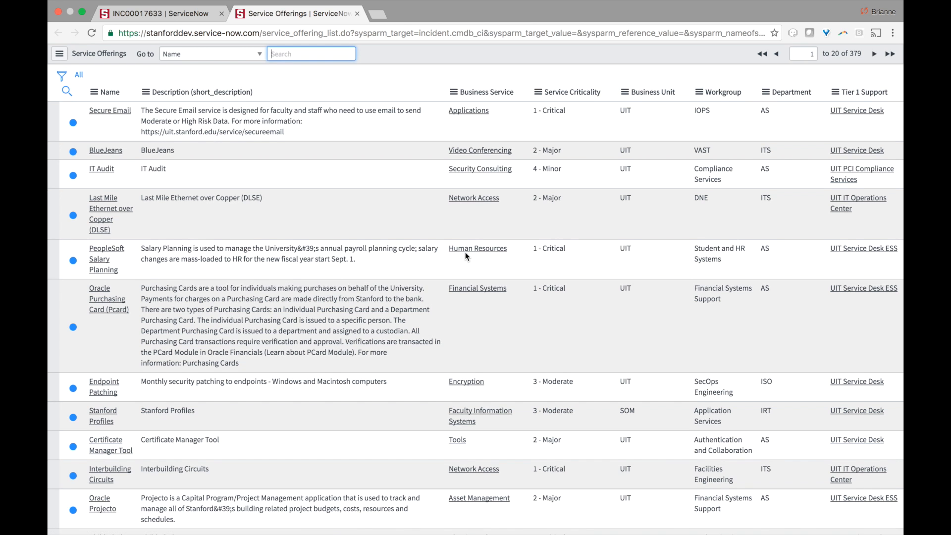
pyautogui.scroll(-2, 465, 253)
pyautogui.scroll(2, 465, 255)
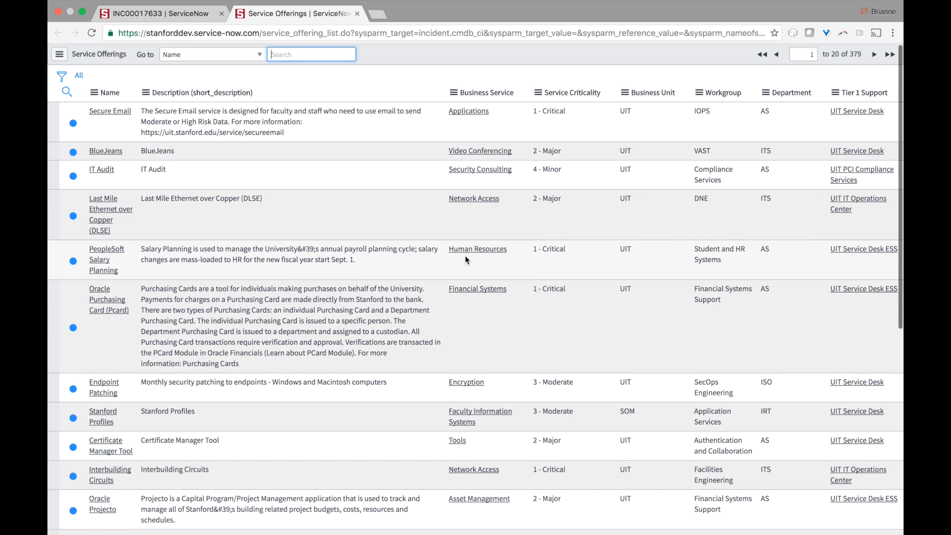
pyautogui.click(67, 91)
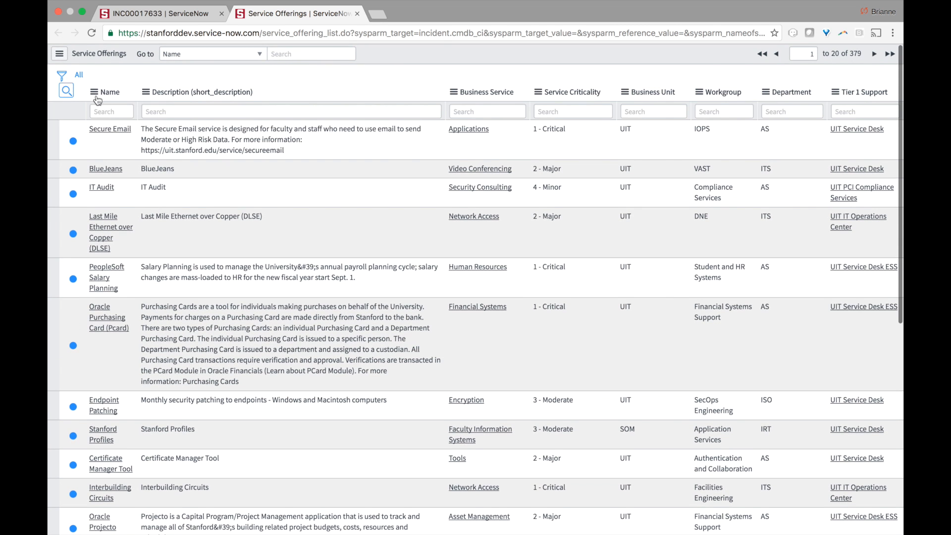
pyautogui.click(95, 107)
pyautogui.write('*email')
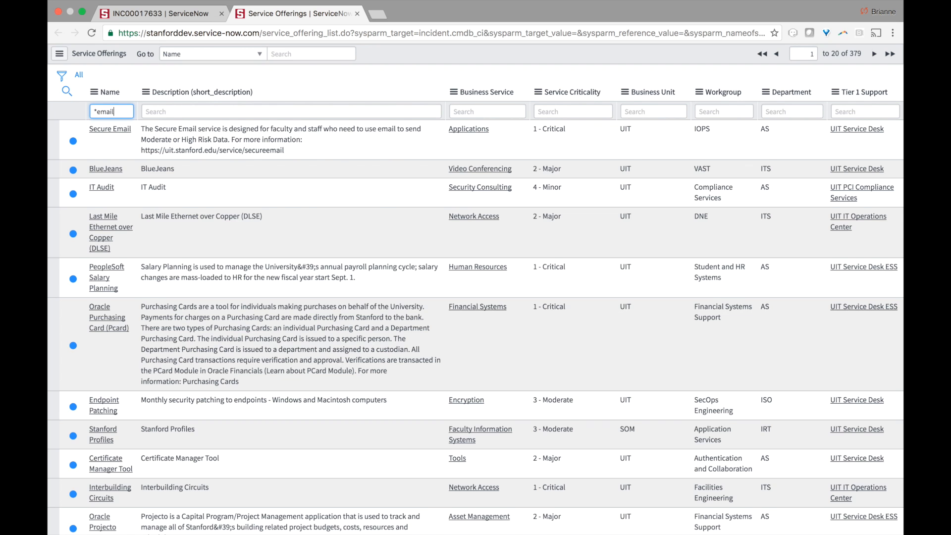
pyautogui.press('Return')
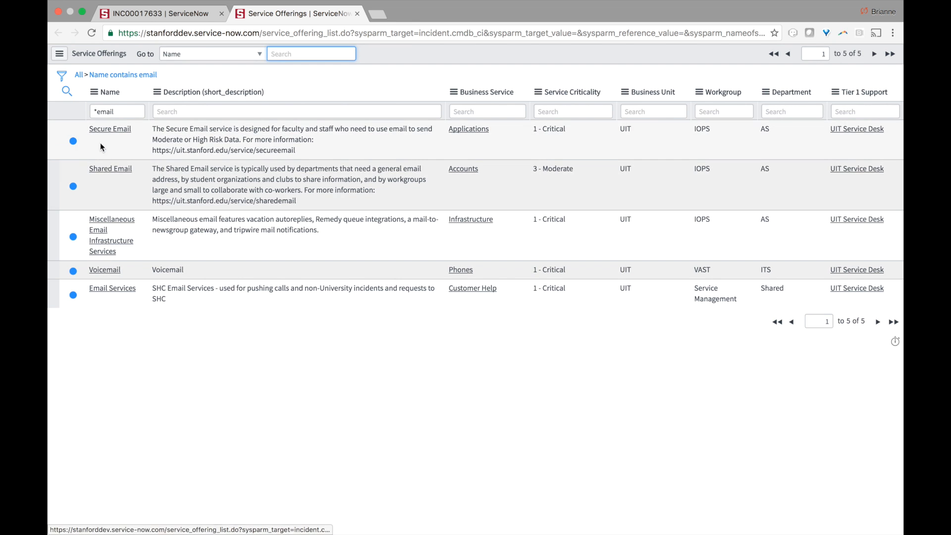
pyautogui.click(100, 129)
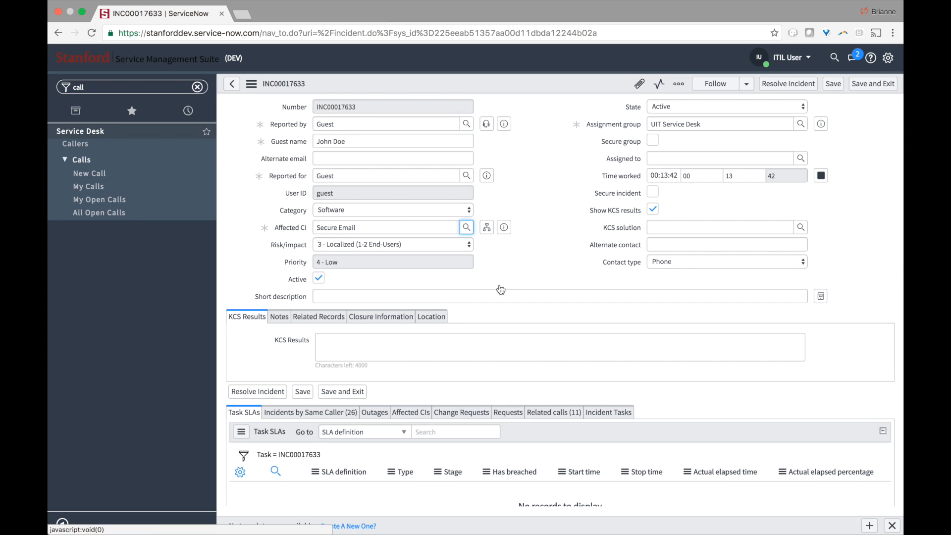
# - Review service offerings filtered by description *email (14 matches), then close the lookup
pyautogui.click(470, 232)
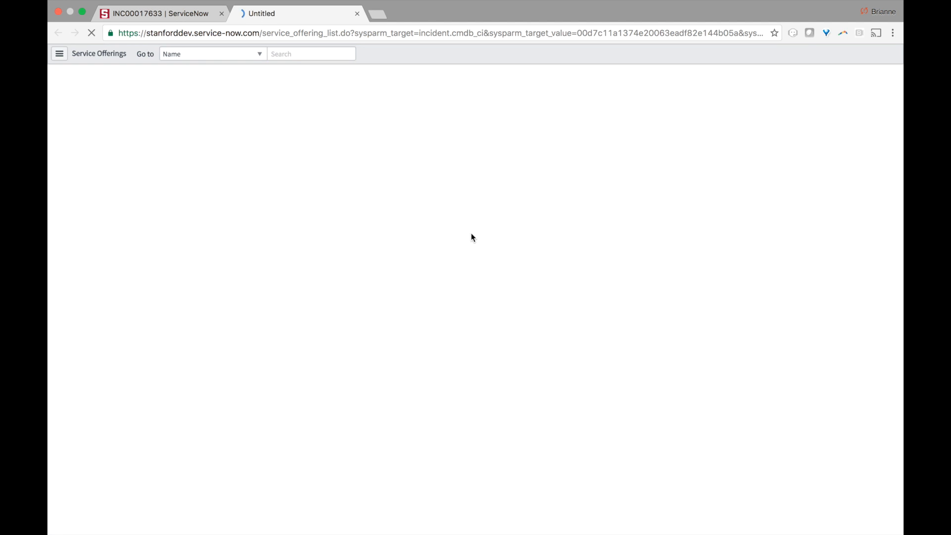
pyautogui.click(68, 91)
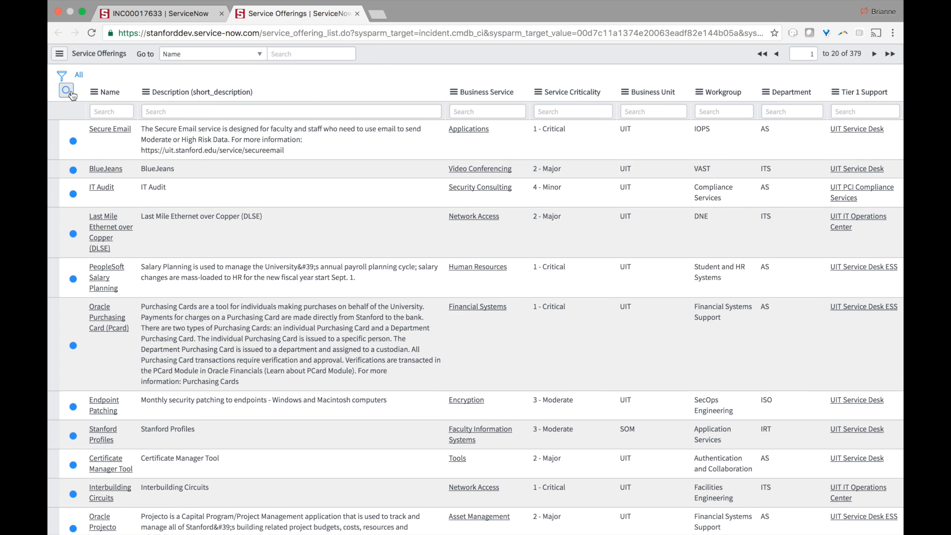
pyautogui.click(149, 112)
pyautogui.write('*')
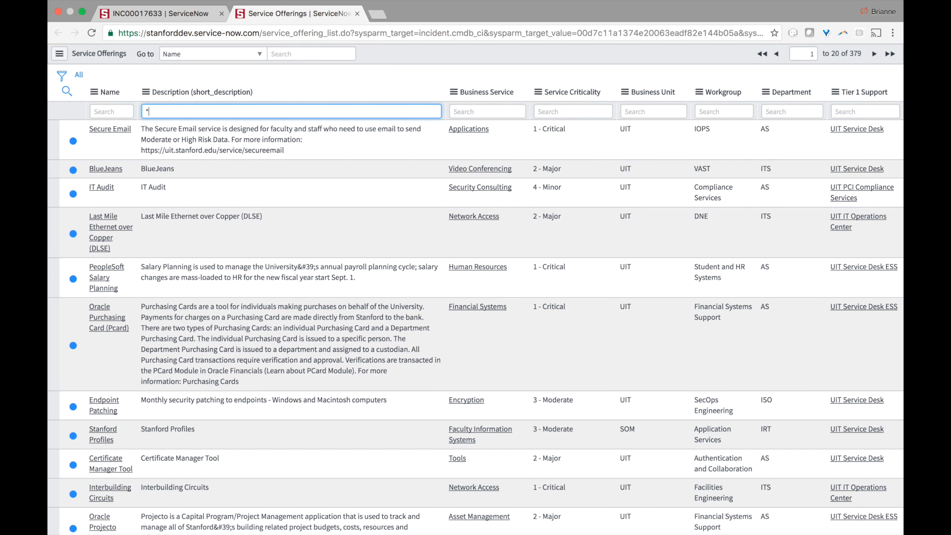
pyautogui.write('email')
pyautogui.press('Return')
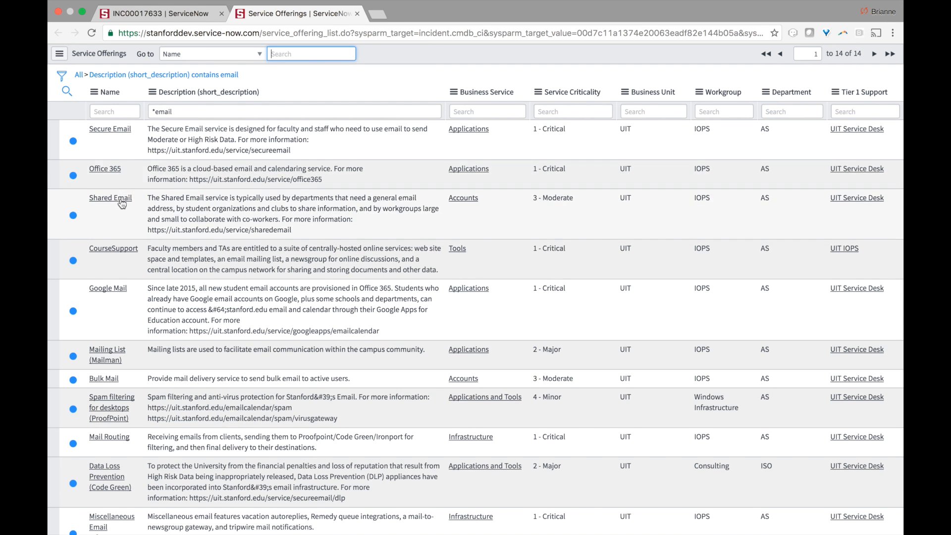
pyautogui.scroll(-5, 212, 254)
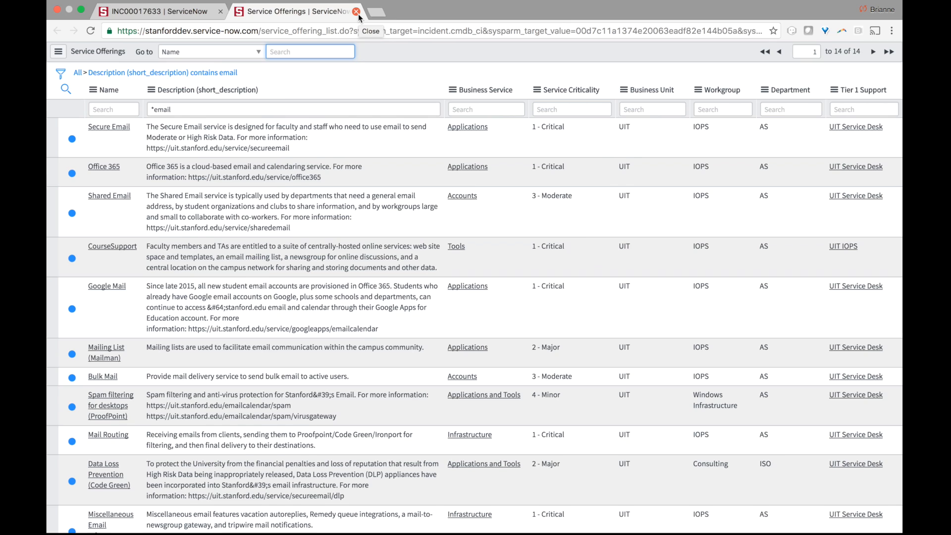
pyautogui.click(357, 11)
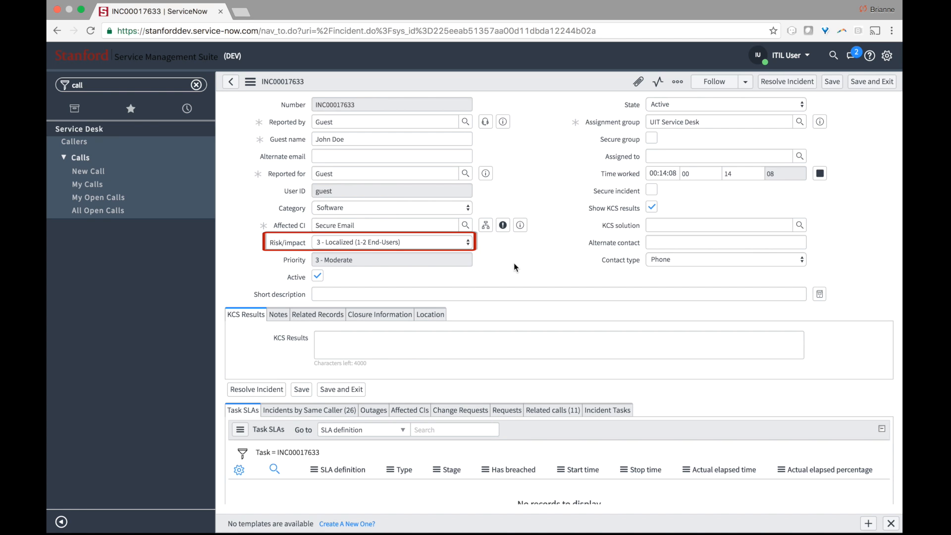
# - Change Risk/impact to 2 - Limited Impact (3-50 End-Users), making Priority 2 - High
pyautogui.click(464, 246)
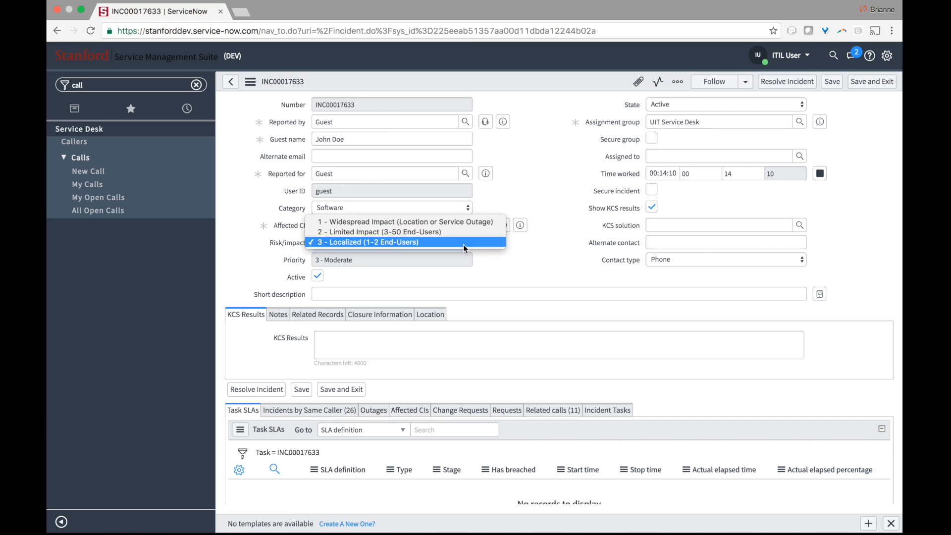
pyautogui.click(495, 230)
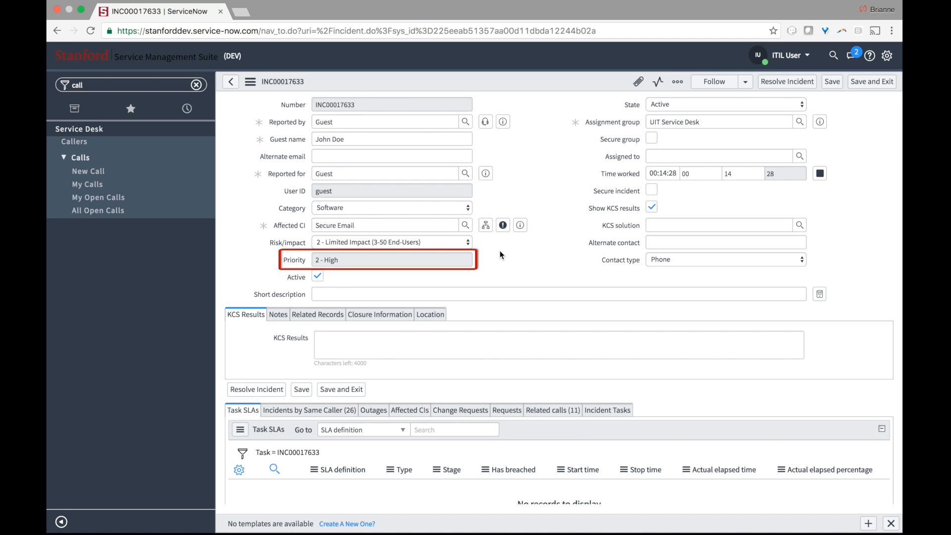
# - Enter the short description 'unable to login to email', bringing up 24 matching KCS articles
pyautogui.click(492, 297)
pyautogui.write('unable ')
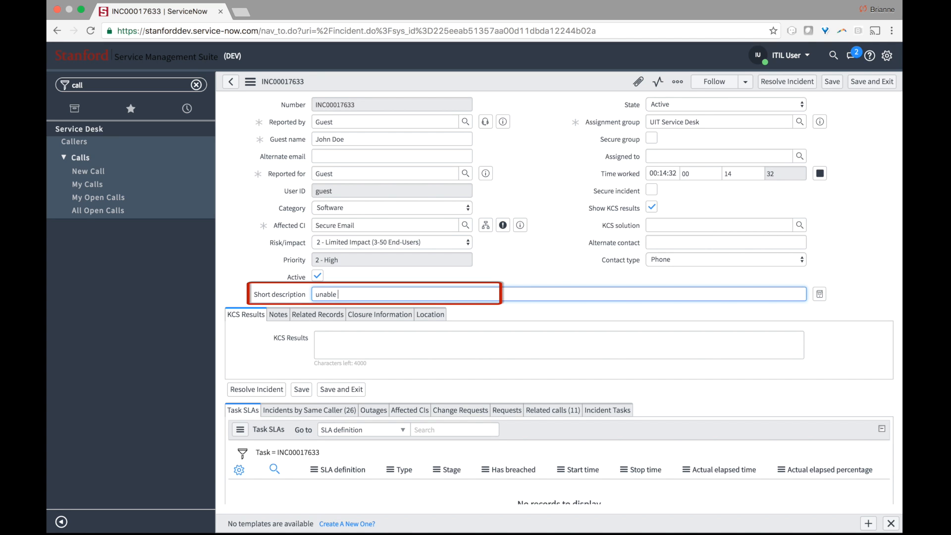
pyautogui.write('to login to ')
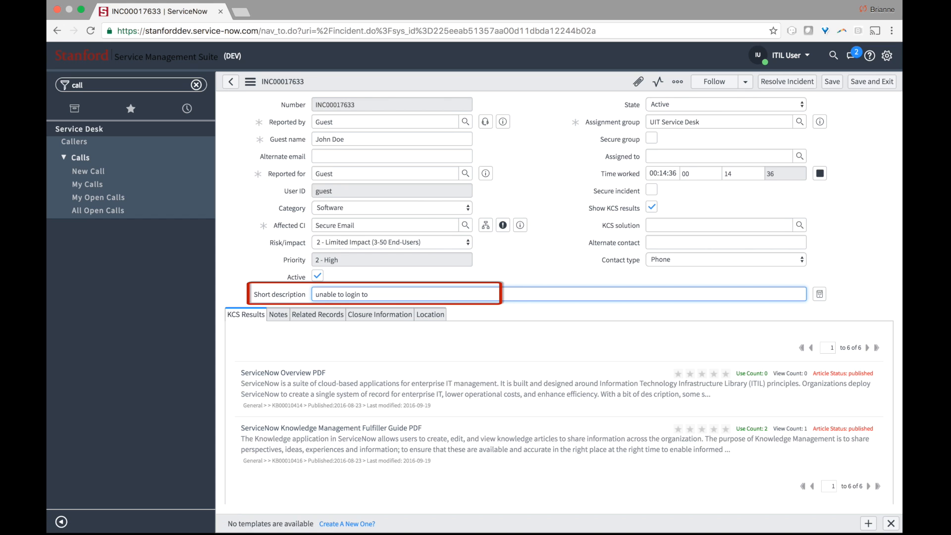
pyautogui.write('email')
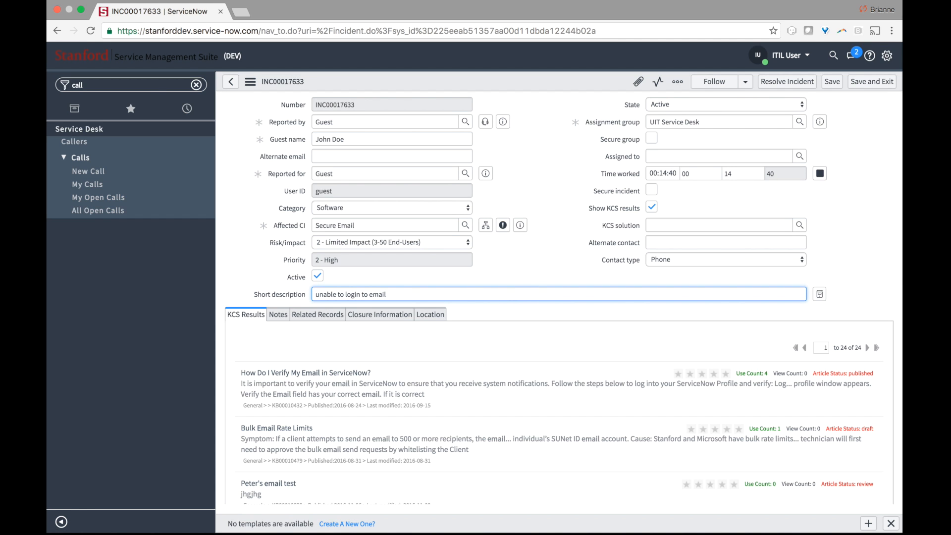
pyautogui.click(531, 248)
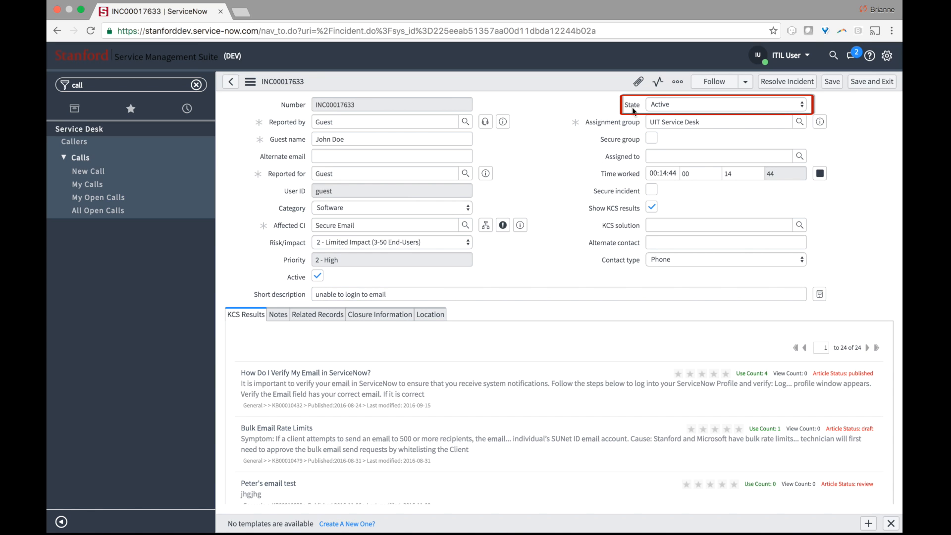
pyautogui.moveTo(632, 108)
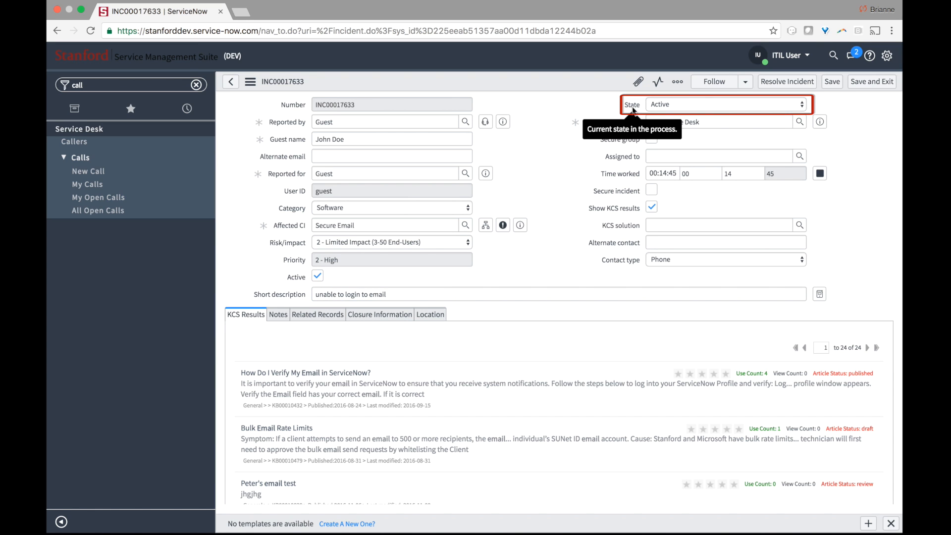
# - Change incident INC00017633's State to Awaiting User Info and save it
pyautogui.click(712, 103)
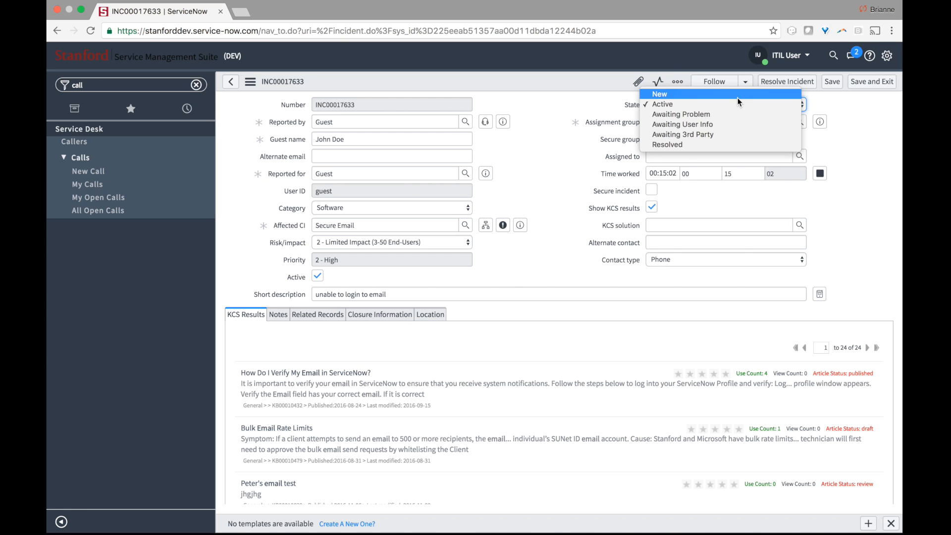
pyautogui.click(733, 124)
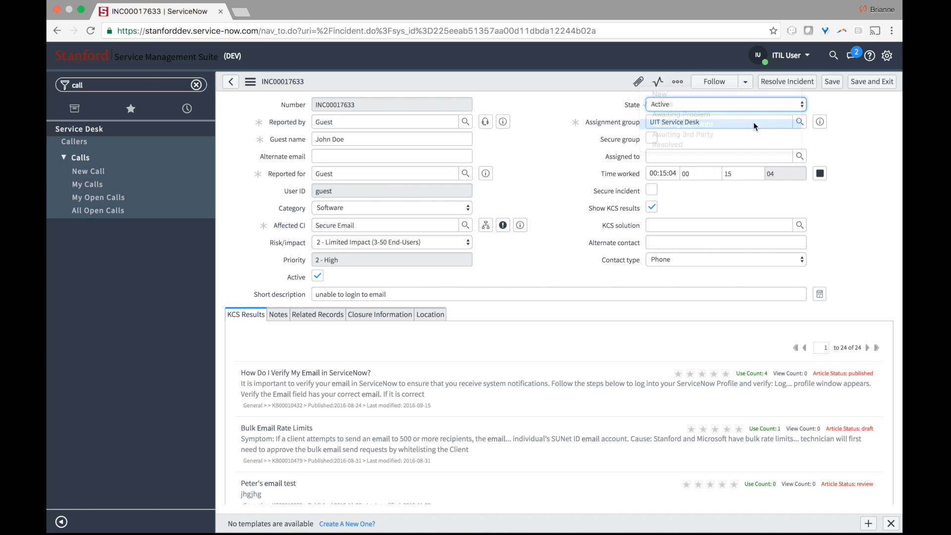
pyautogui.click(839, 137)
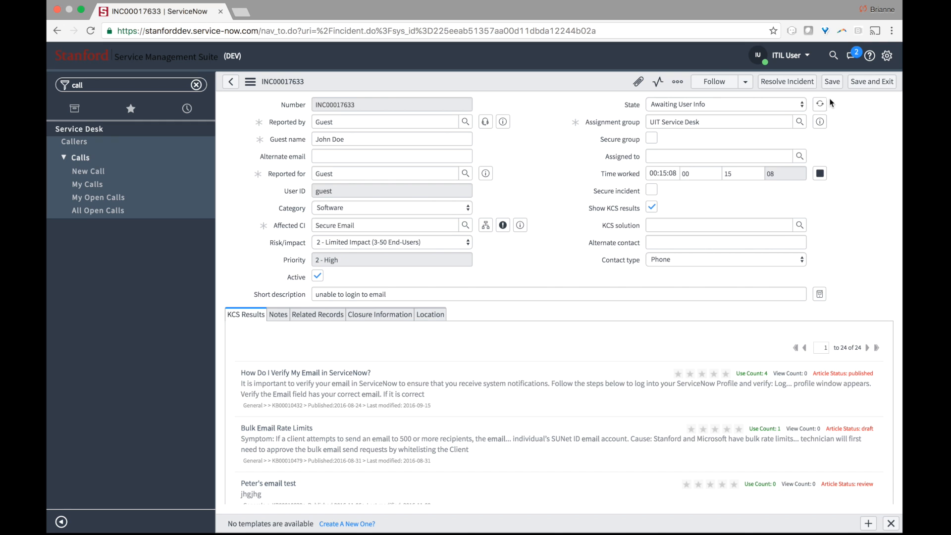
pyautogui.click(834, 85)
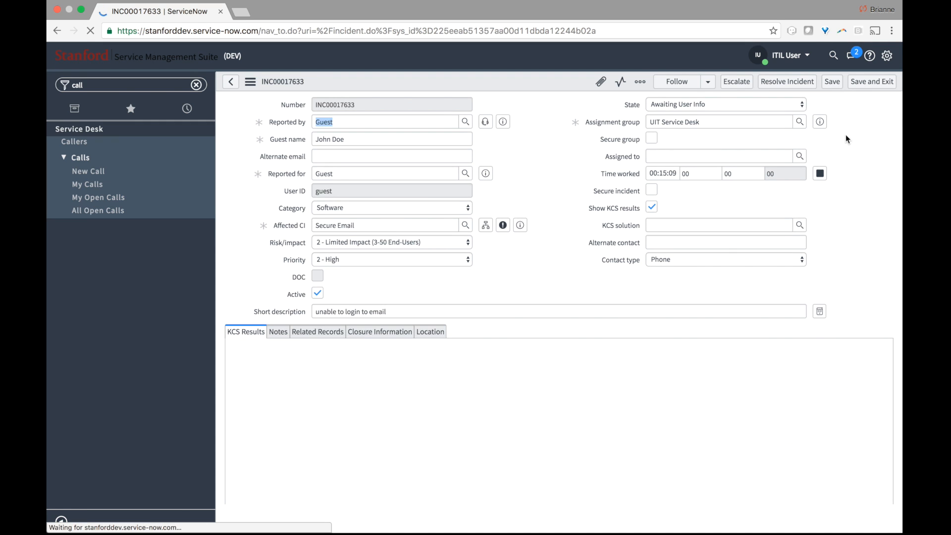
# - Keep State at Awaiting User Info and attempt Resolve Incident, dismissing the mandatory-fields alert
pyautogui.click(793, 103)
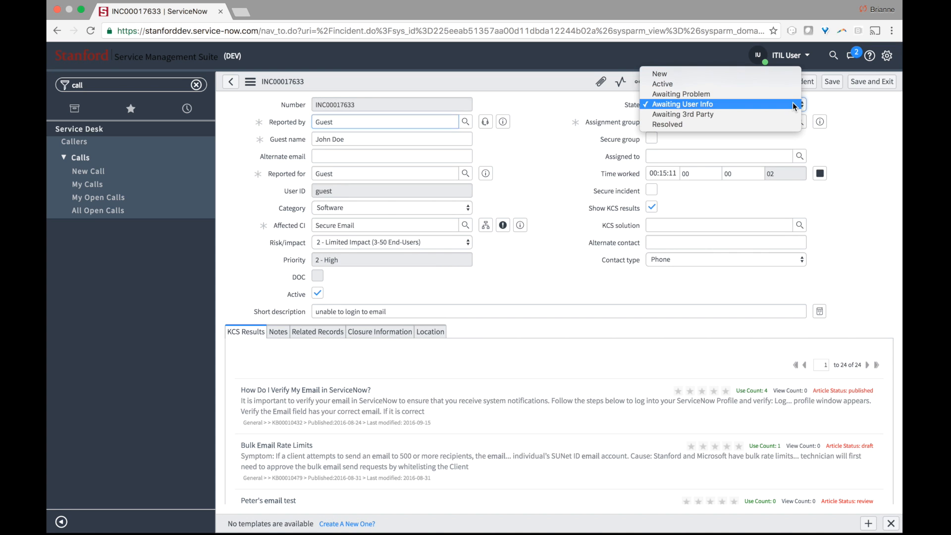
pyautogui.click(828, 103)
pyautogui.click(798, 84)
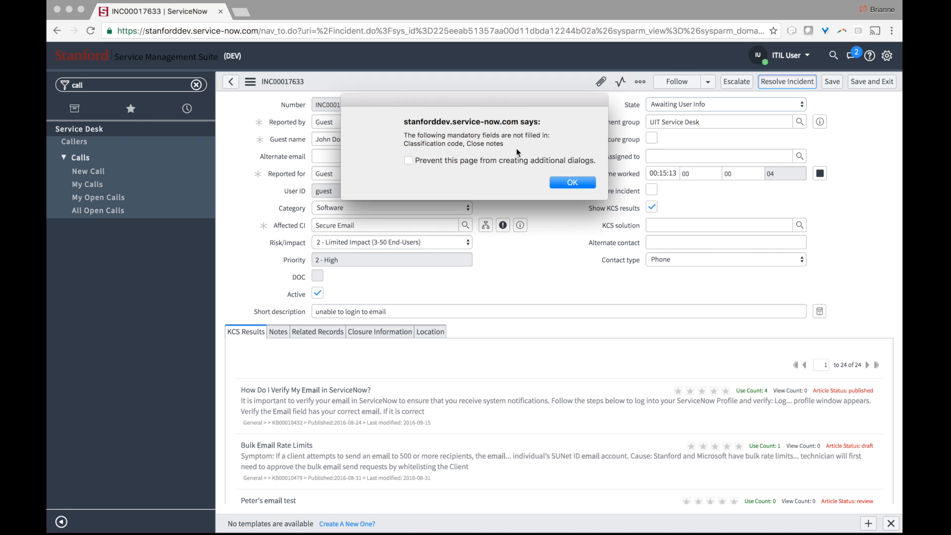
pyautogui.click(570, 184)
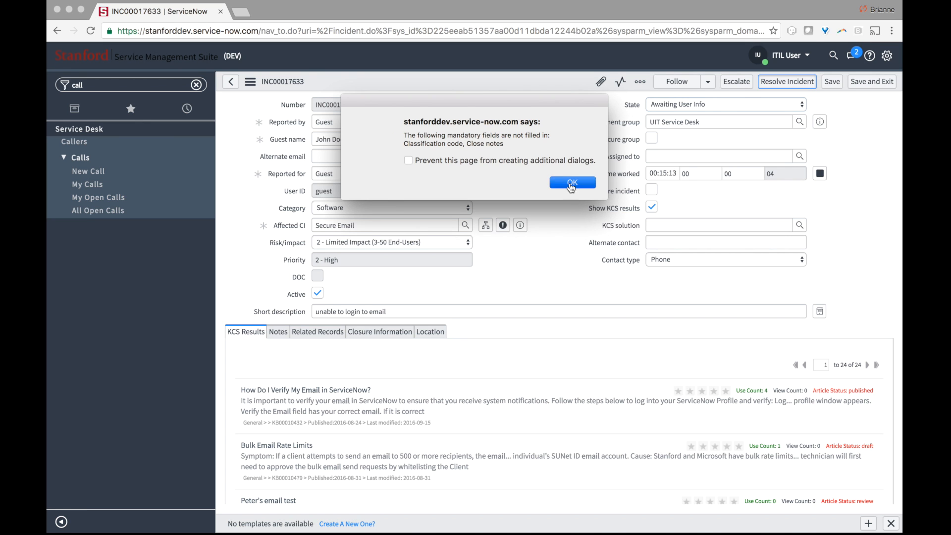
# - Open the Closure Information section and scroll through its fields
pyautogui.click(403, 333)
pyautogui.scroll(-1, 498, 342)
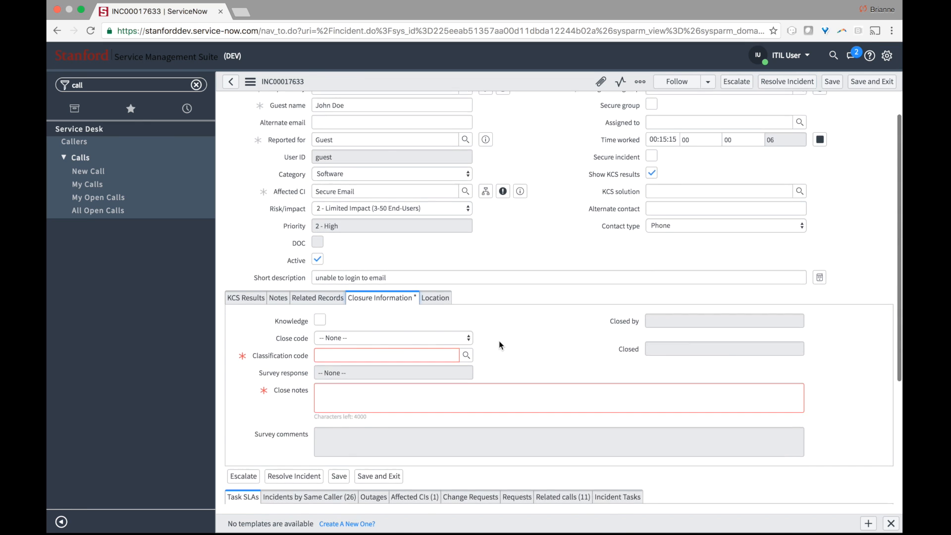
pyautogui.scroll(-2, 500, 342)
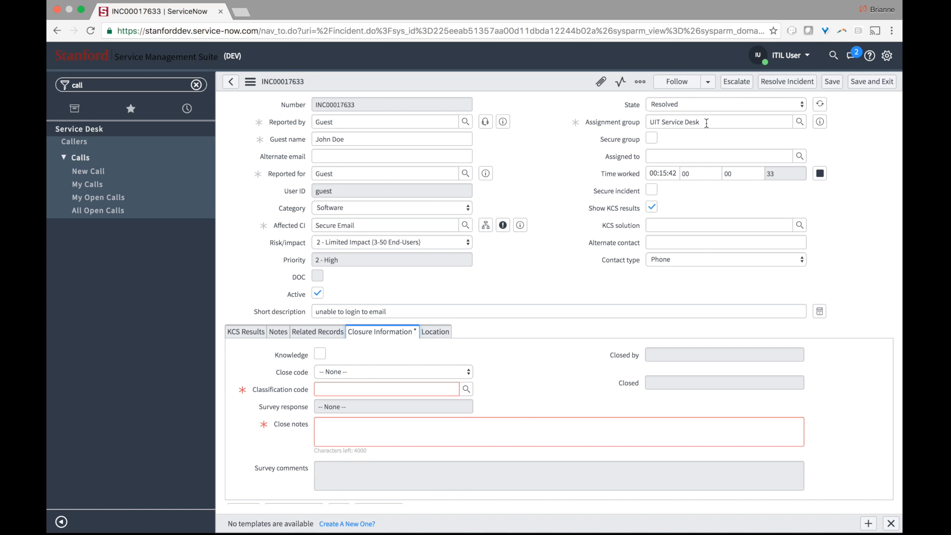
pyautogui.moveTo(707, 124); pyautogui.dragTo(587, 106)
pyautogui.click(491, 186)
pyautogui.moveTo(519, 226)
# - Try Escalate, dismiss the missing Classification code and Close notes alert, and restore State to Awaiting User Info
pyautogui.click(736, 82)
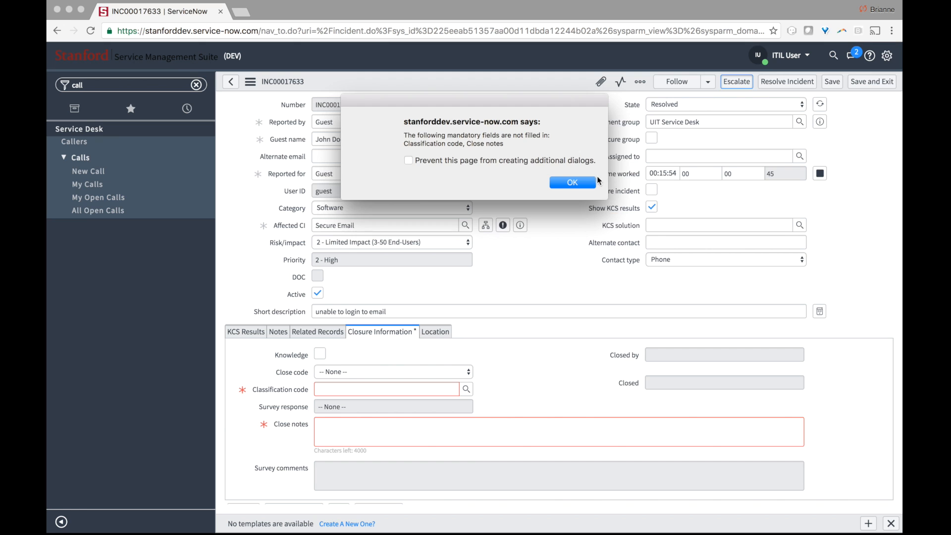
pyautogui.click(588, 182)
pyautogui.click(664, 104)
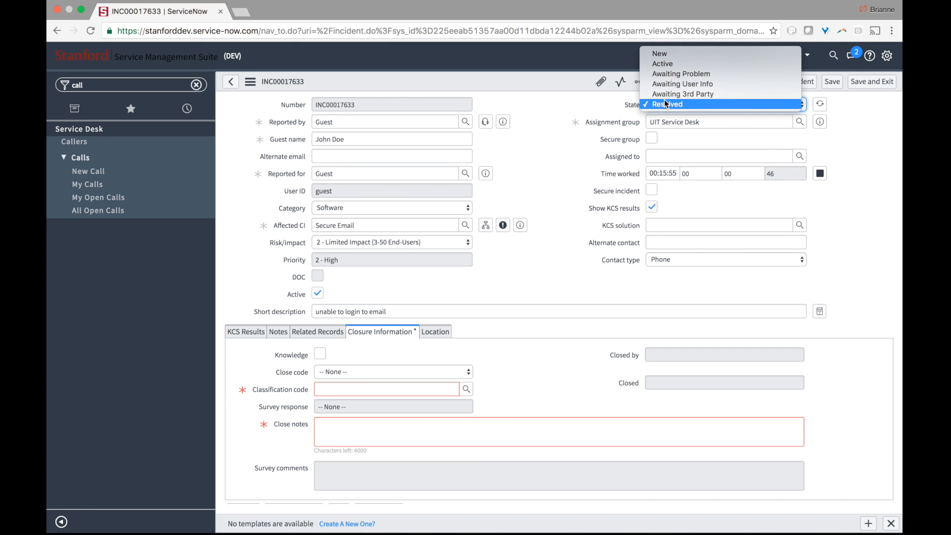
pyautogui.press('Escape')
pyautogui.click(662, 83)
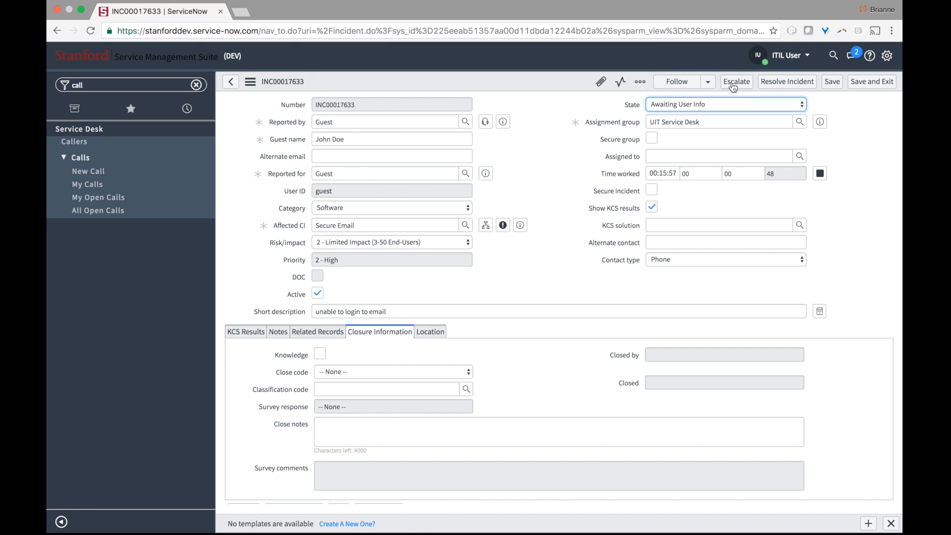
# - Escalate the incident to group UIT Service Desk ETS, leaving Assigned to empty
pyautogui.click(740, 81)
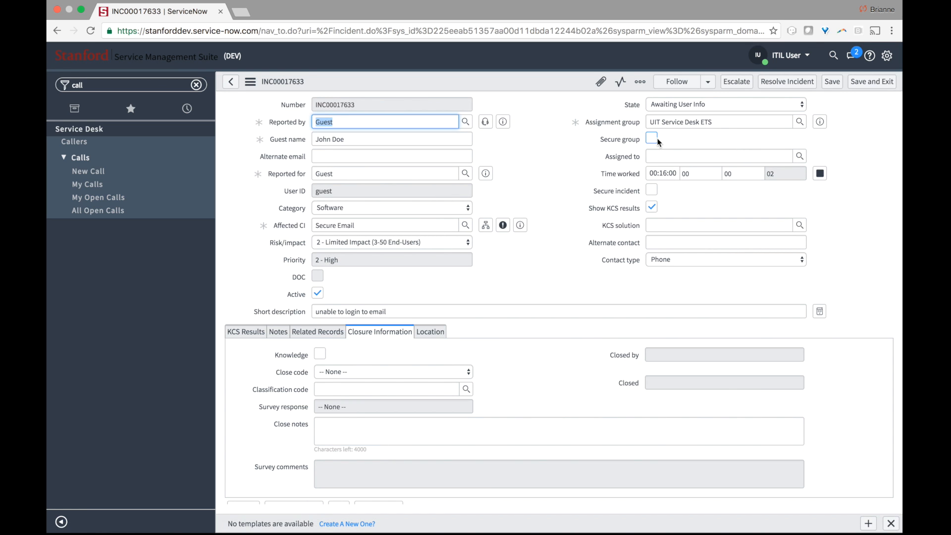
pyautogui.moveTo(630, 142)
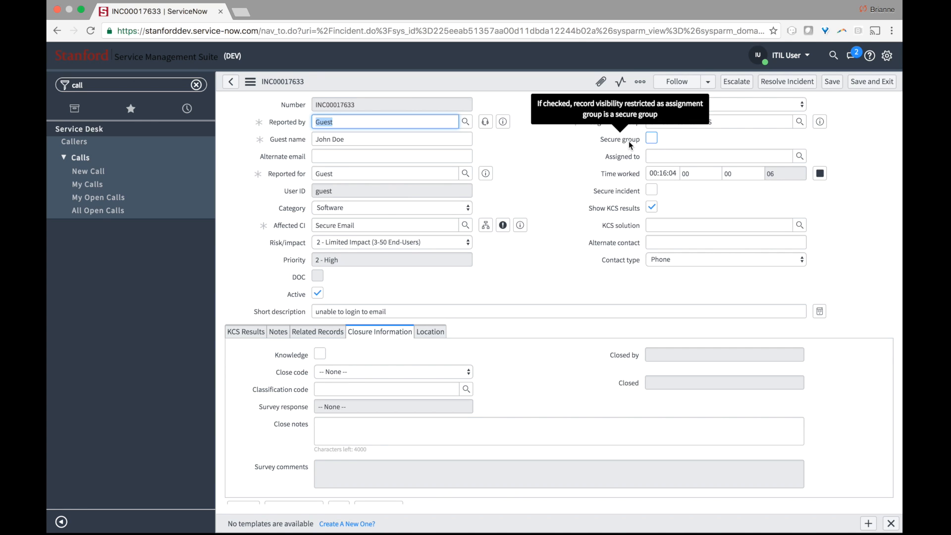
pyautogui.click(589, 153)
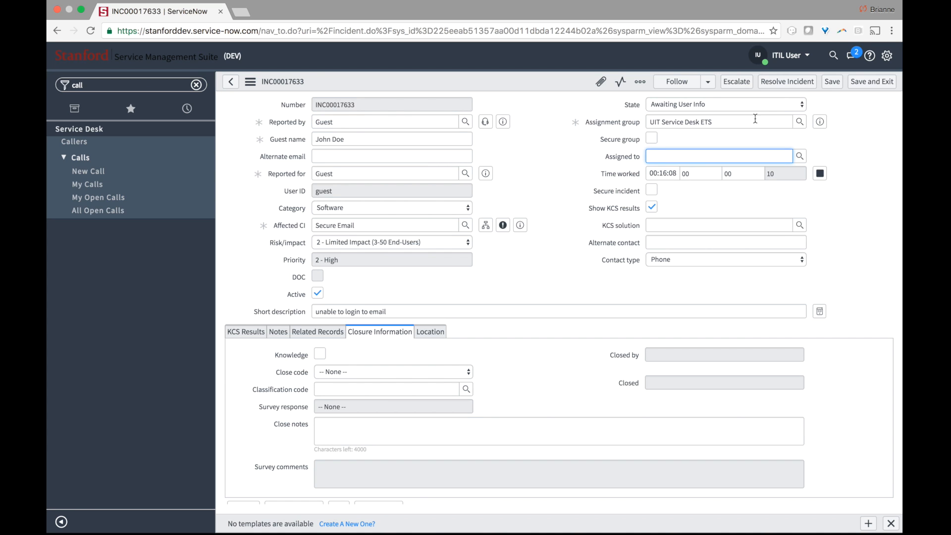
pyautogui.click(834, 147)
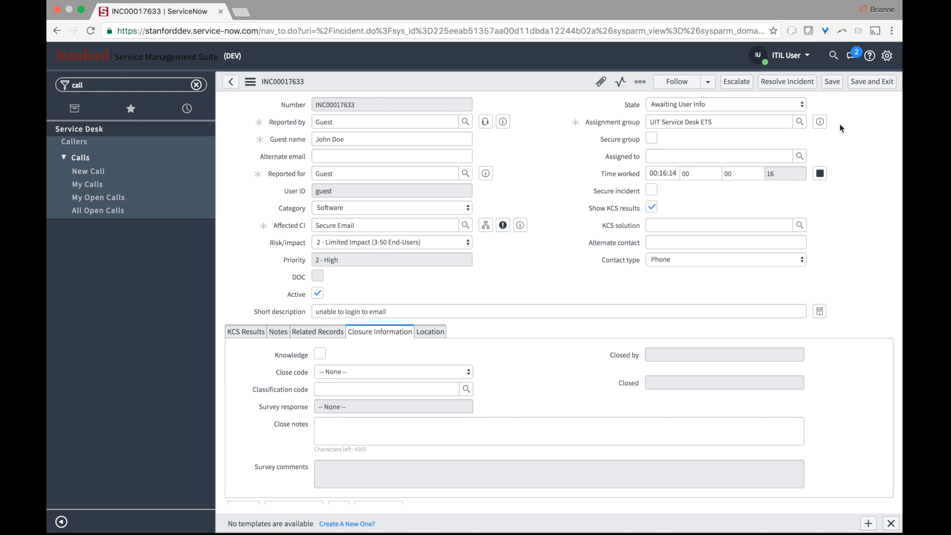
# - Step through Notes, Related Records and Closure Information, ending on the blank Location fields
pyautogui.click(278, 331)
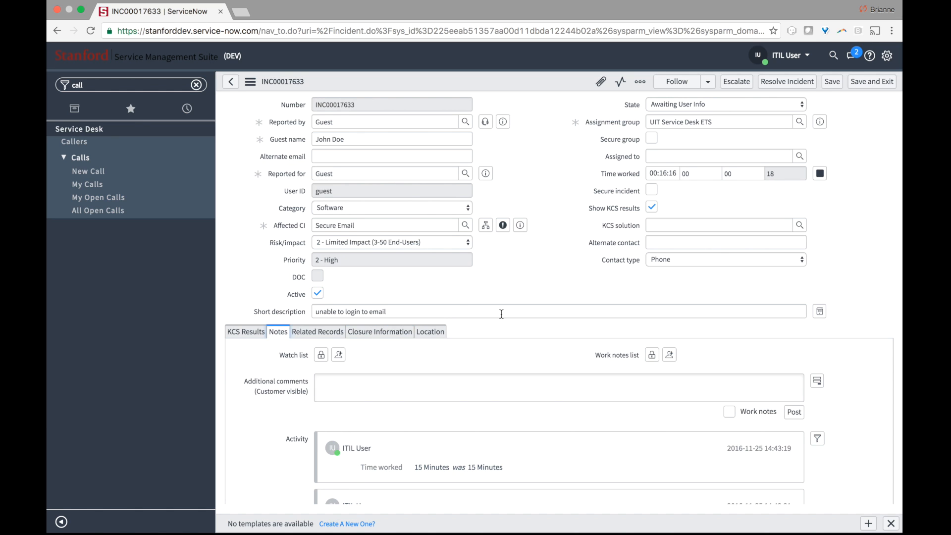
pyautogui.scroll(-3, 502, 314)
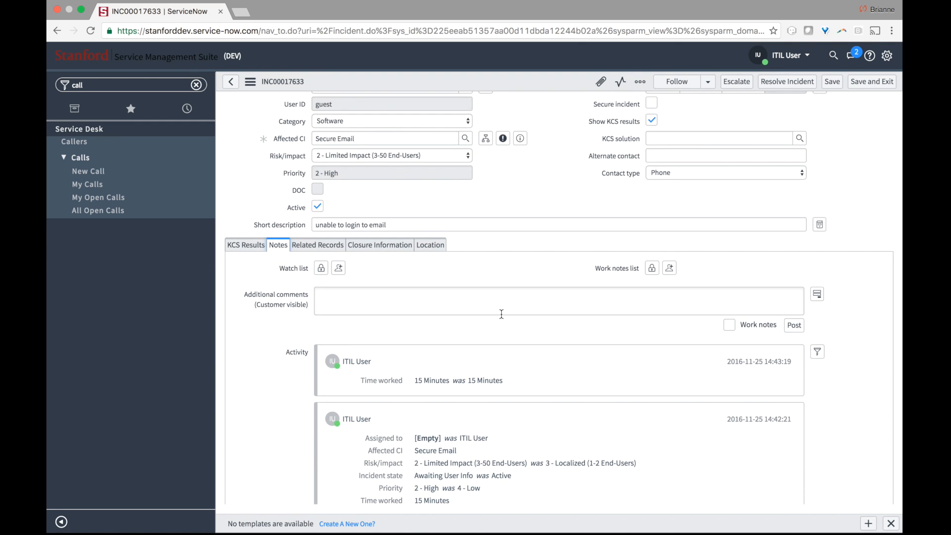
pyautogui.click(340, 250)
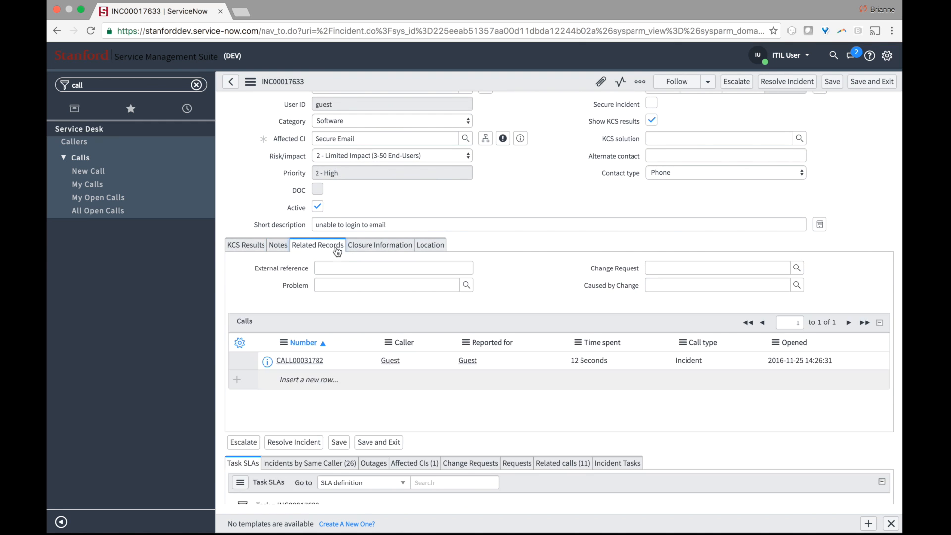
pyautogui.click(369, 250)
pyautogui.click(427, 250)
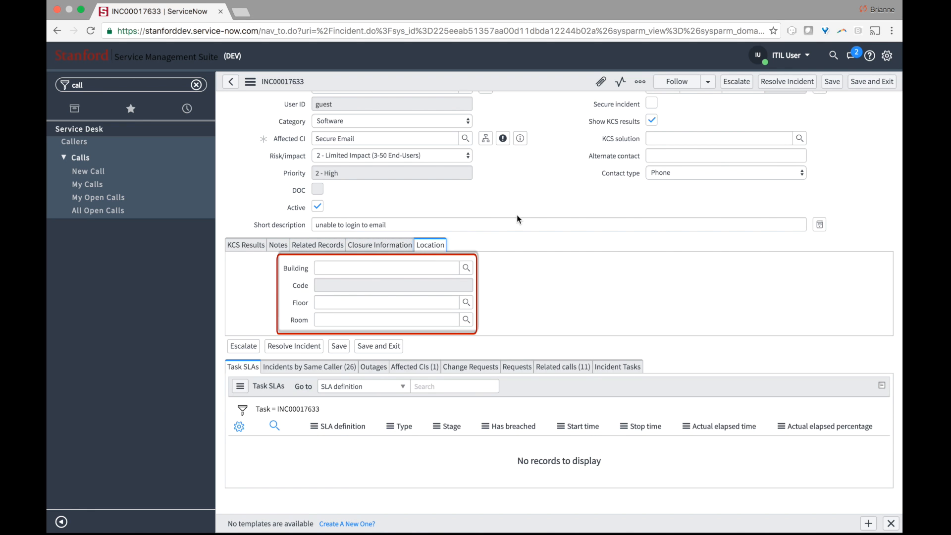
pyautogui.scroll(2, 516, 215)
pyautogui.scroll(1, 516, 215)
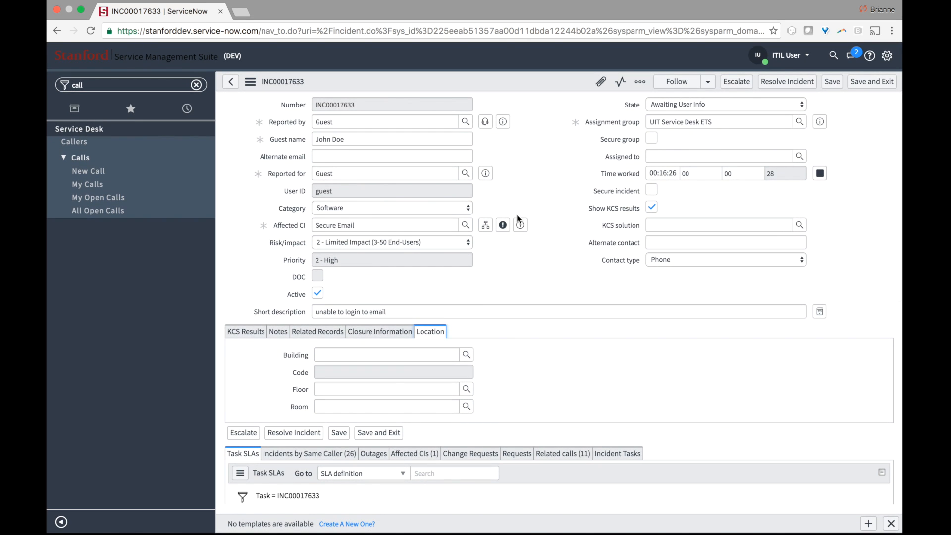
# - Set Assignment group to UIT Service Desk and Assigned to ITIL User, then escalate
pyautogui.click(724, 150)
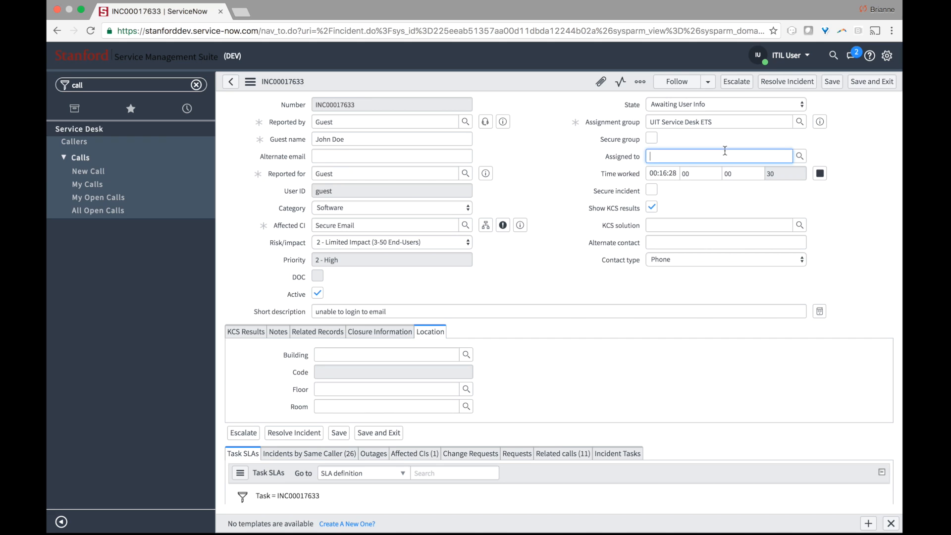
pyautogui.write('iti')
pyautogui.press('BackSpace')
pyautogui.press('BackSpace')
pyautogui.moveTo(718, 124); pyautogui.dragTo(590, 110)
pyautogui.write('uit servi')
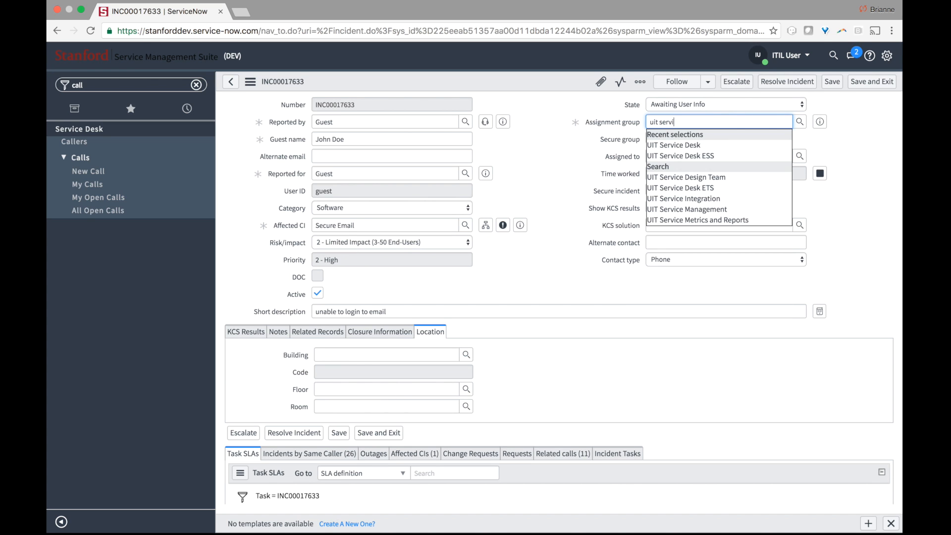
pyautogui.click(664, 145)
pyautogui.click(665, 155)
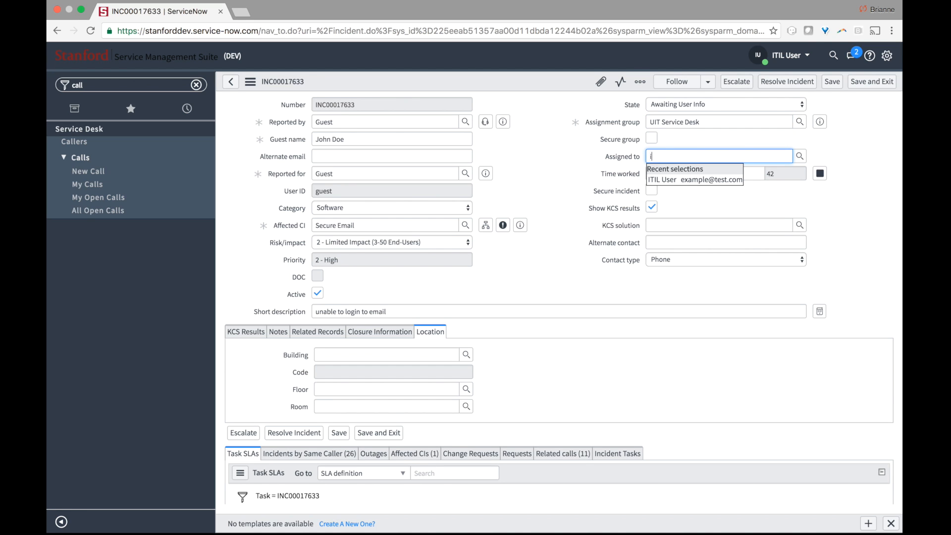
pyautogui.click(690, 179)
pyautogui.click(691, 134)
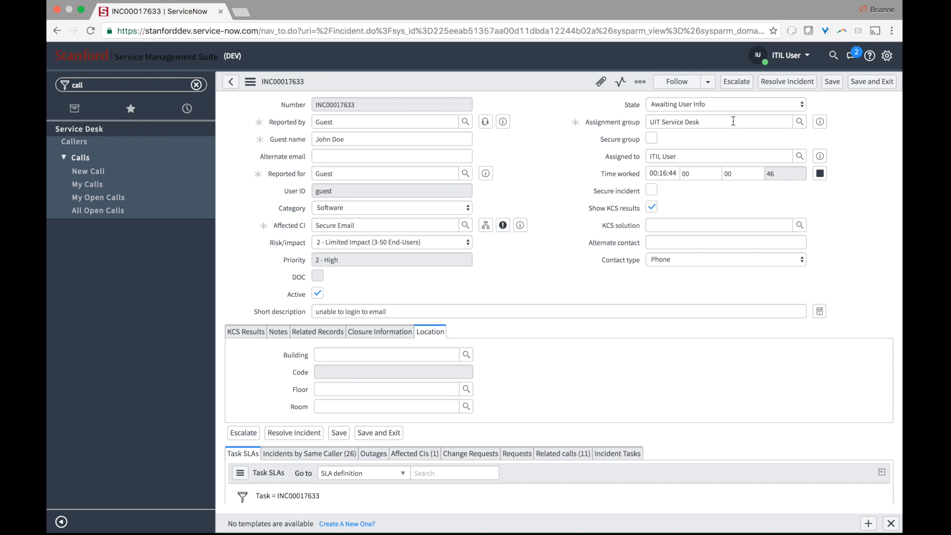
pyautogui.click(738, 86)
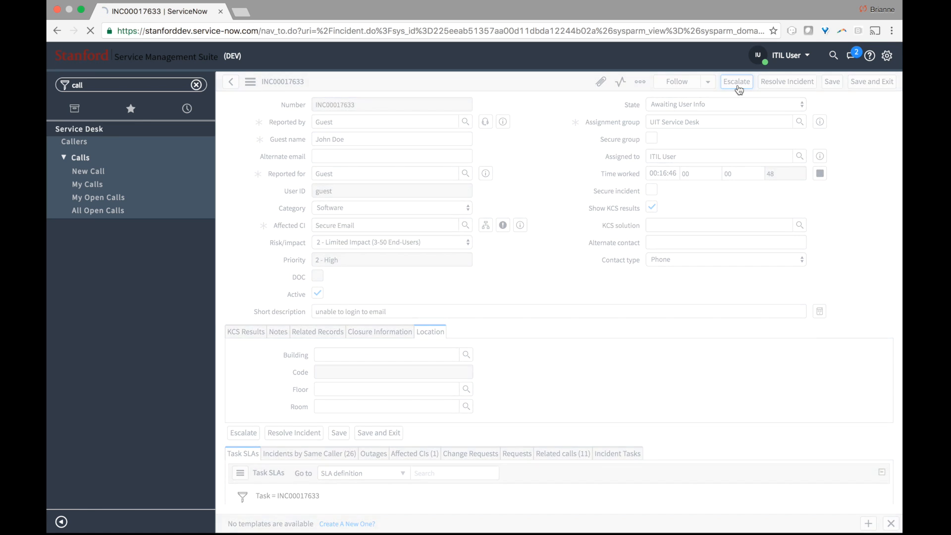
# - Filter the navigator for 'my work' and assign a support staff member from the Users lookup
pyautogui.click(710, 160)
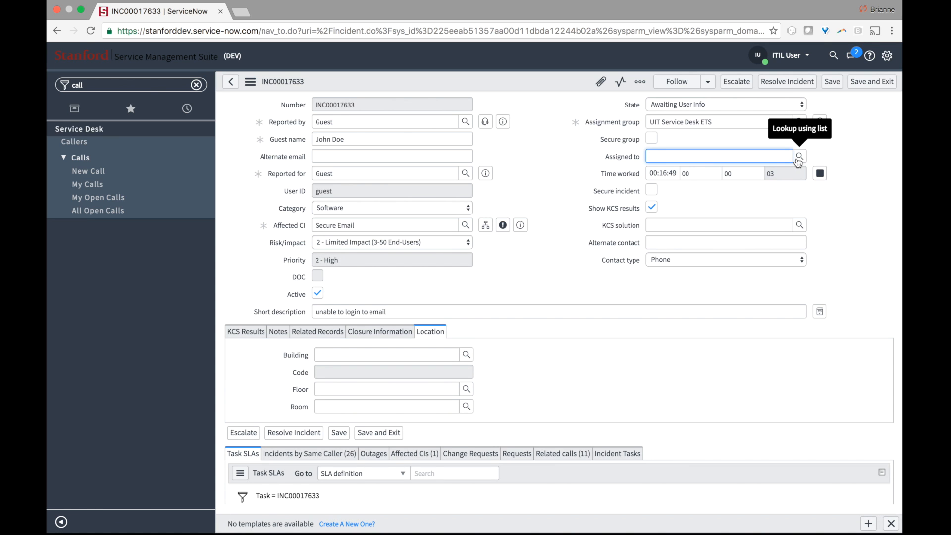
pyautogui.click(719, 136)
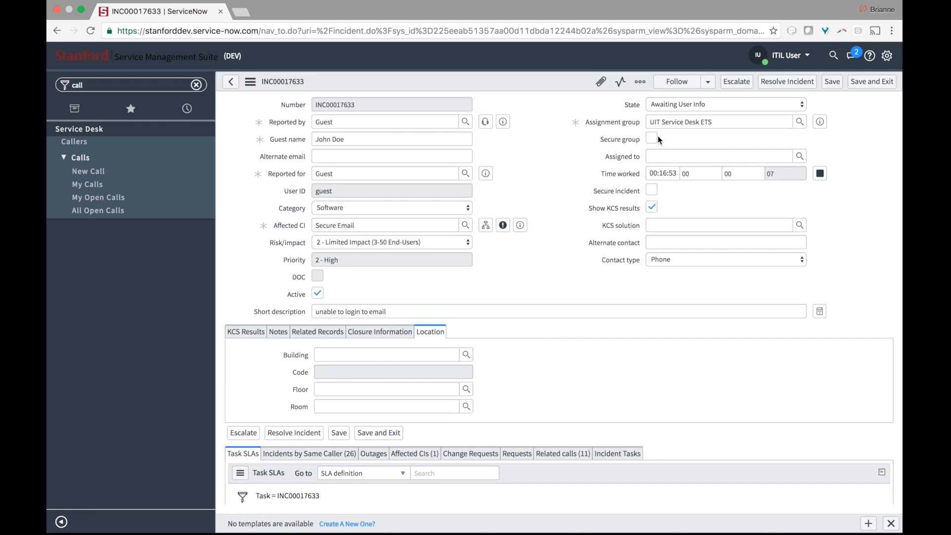
pyautogui.doubleClick(77, 86)
pyautogui.write('my work')
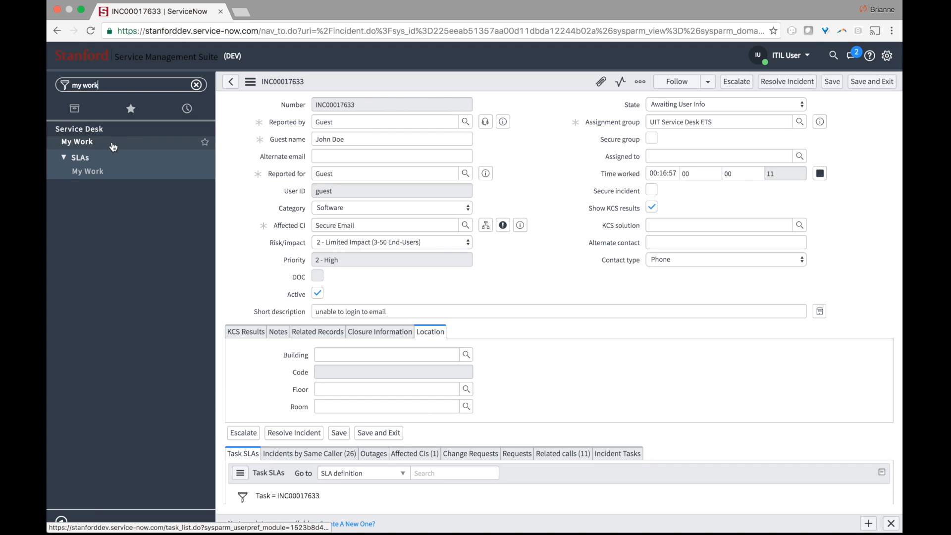
pyautogui.click(575, 151)
pyautogui.click(875, 168)
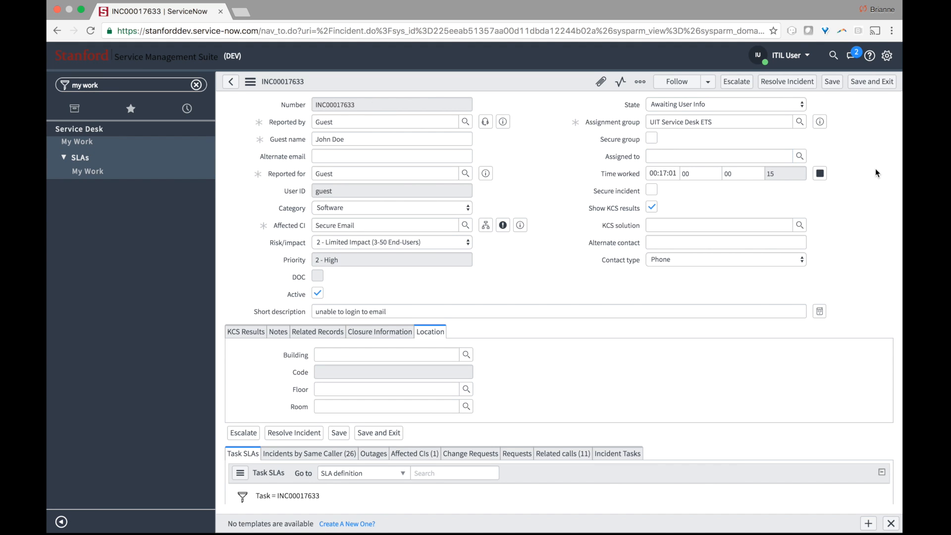
pyautogui.click(800, 156)
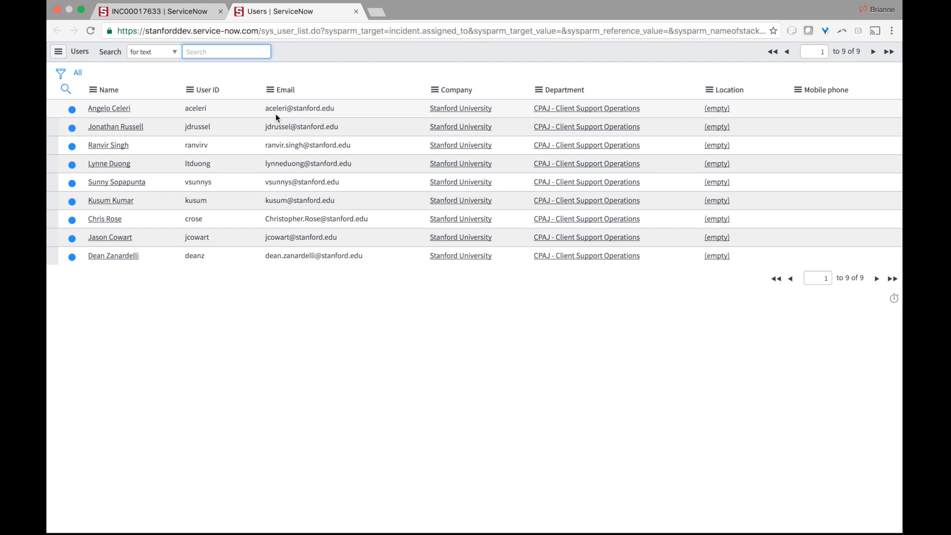
pyautogui.click(141, 127)
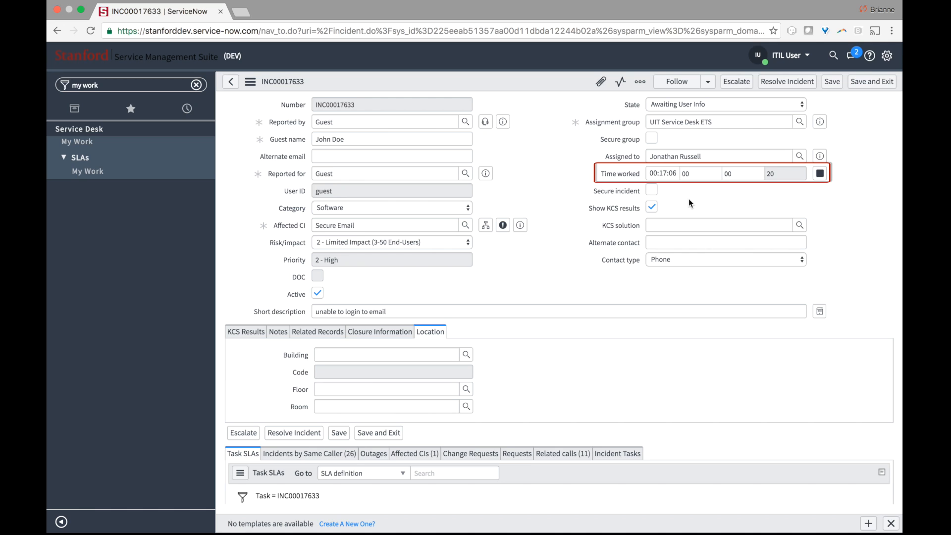
pyautogui.moveTo(634, 177)
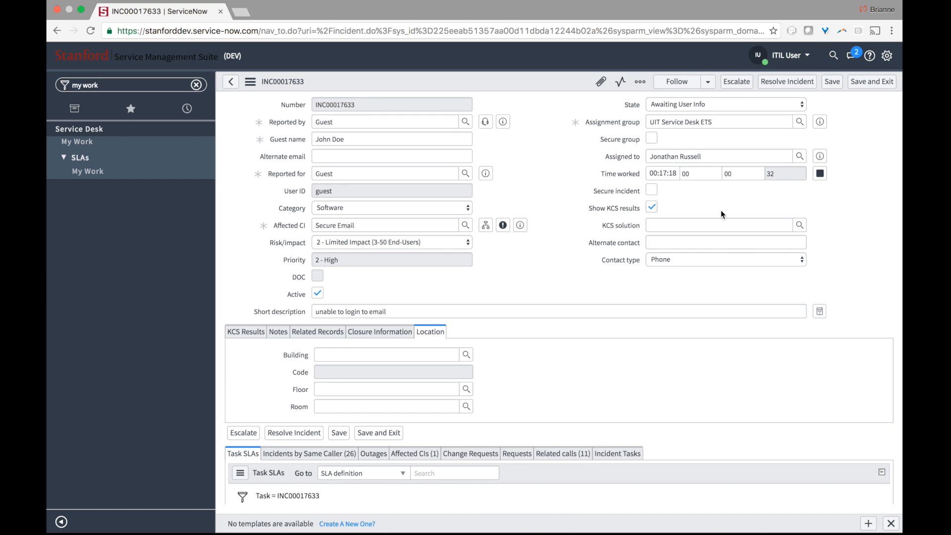
# - Pause the timer, change Assignment group to UIT Service Desk, and tick Secure incident
pyautogui.click(820, 174)
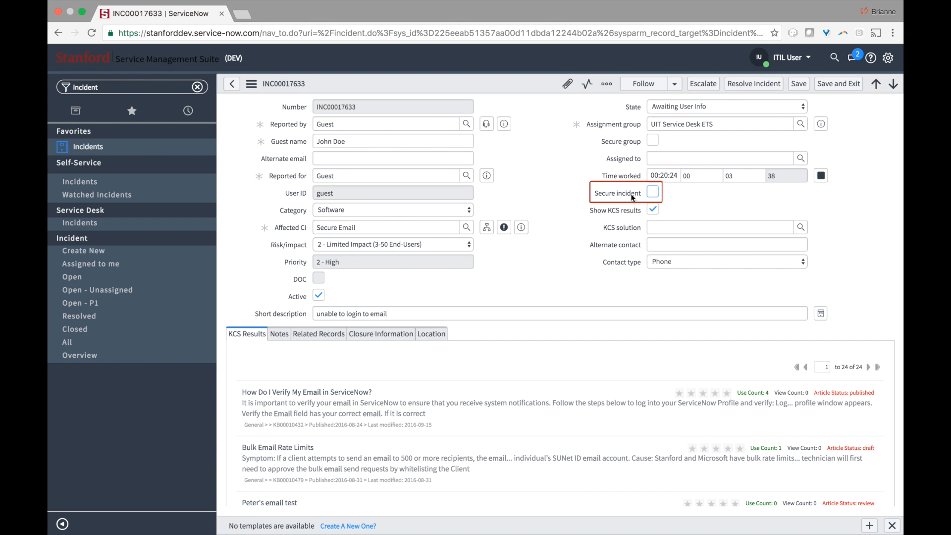
pyautogui.moveTo(633, 198)
pyautogui.moveTo(719, 127); pyautogui.dragTo(589, 120)
pyautogui.write('uit')
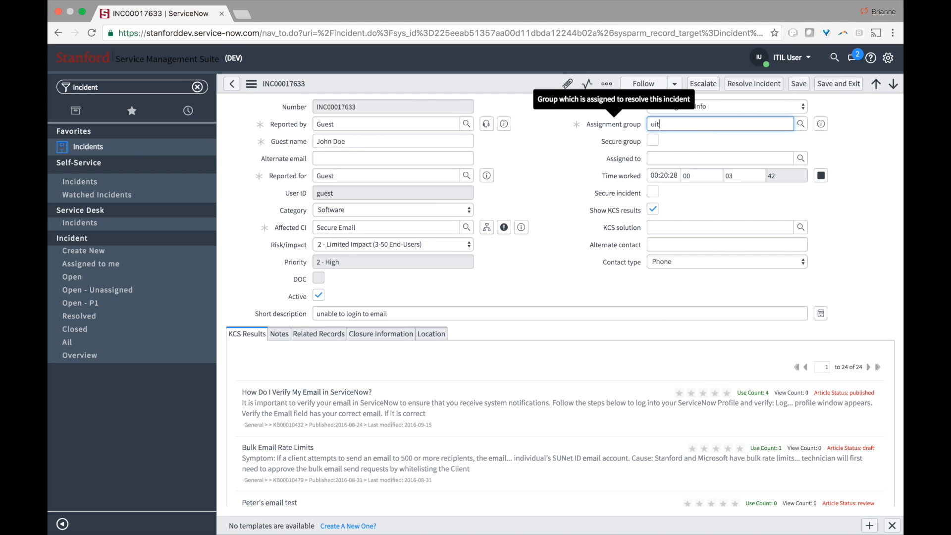
pyautogui.write(' serv')
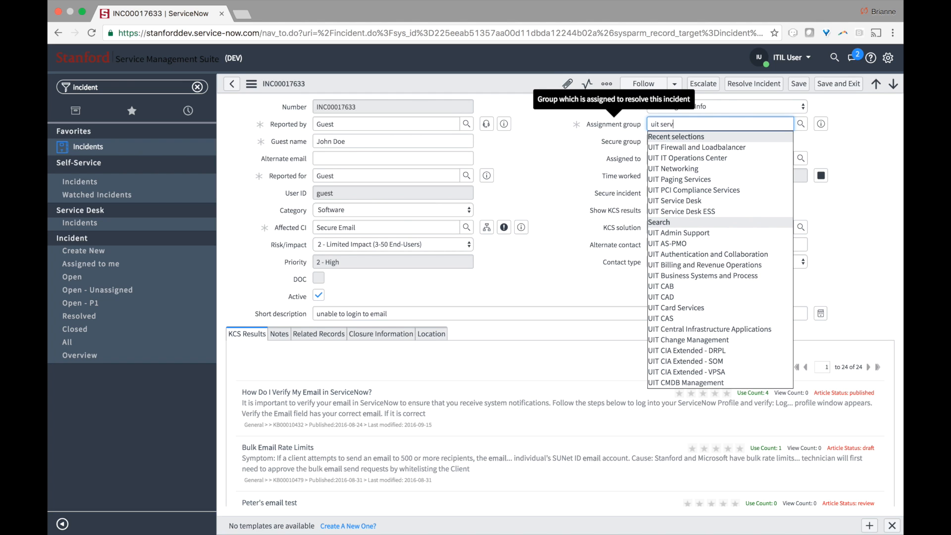
pyautogui.write('ice des')
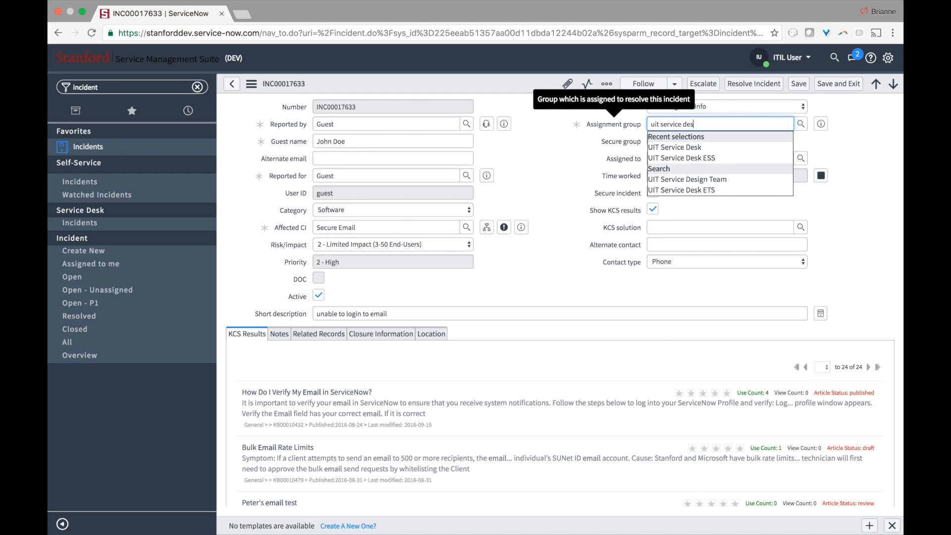
pyautogui.click(654, 145)
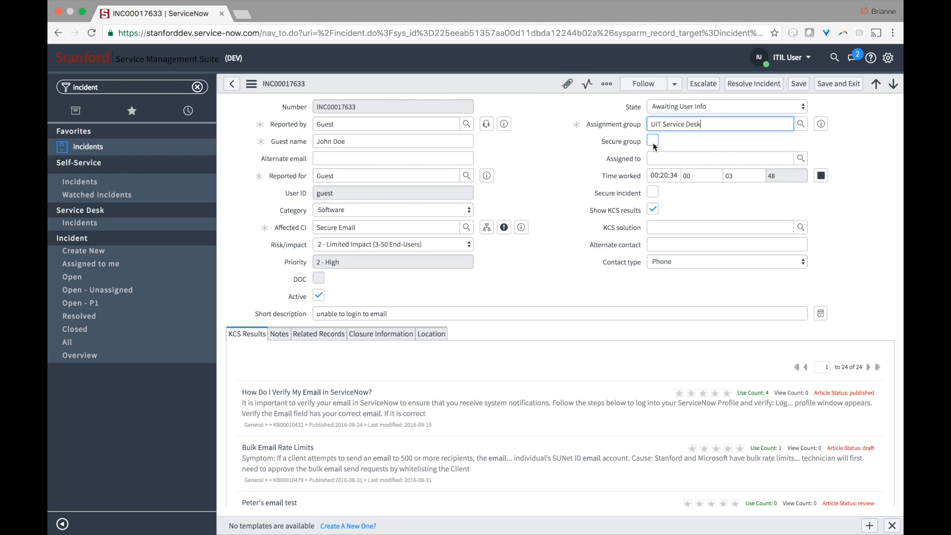
pyautogui.click(650, 195)
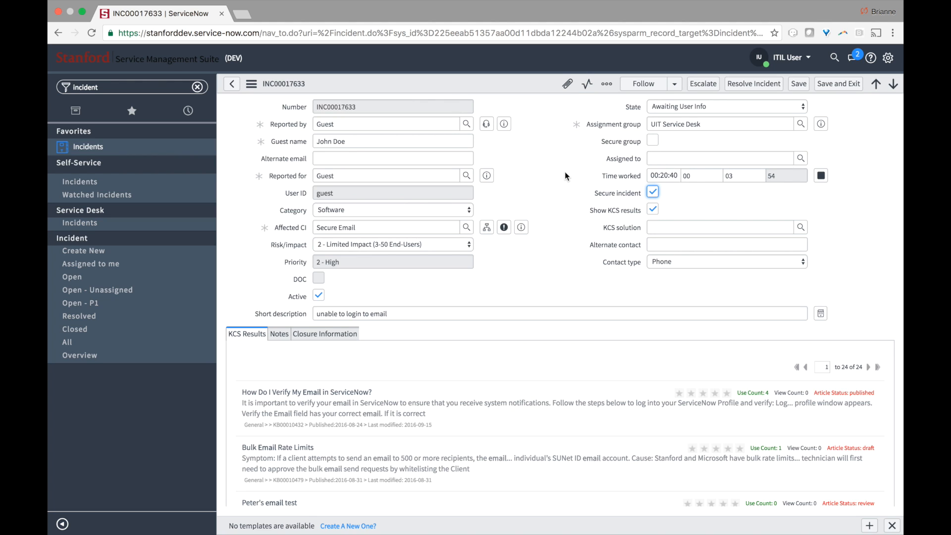
# - Save the incident from the form's context menu and view its Location details
pyautogui.rightClick(509, 85)
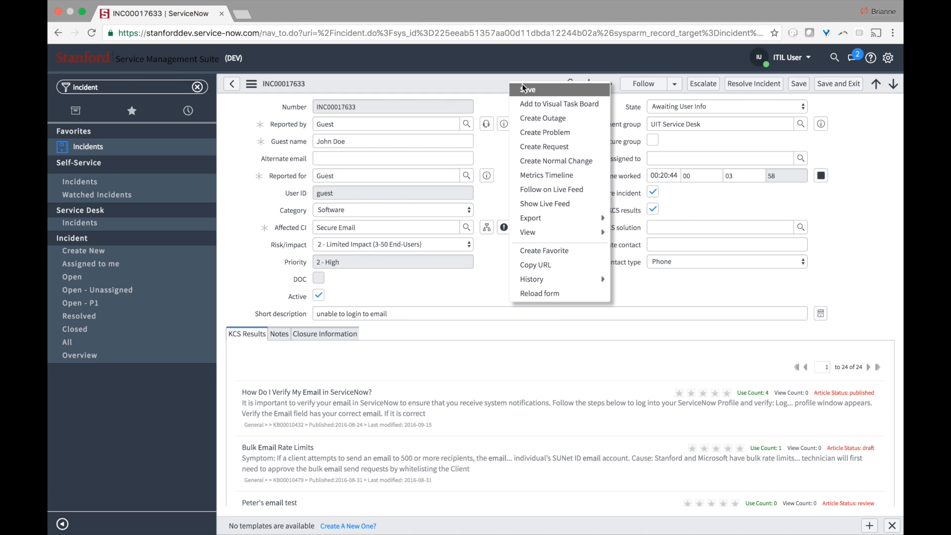
pyautogui.click(523, 89)
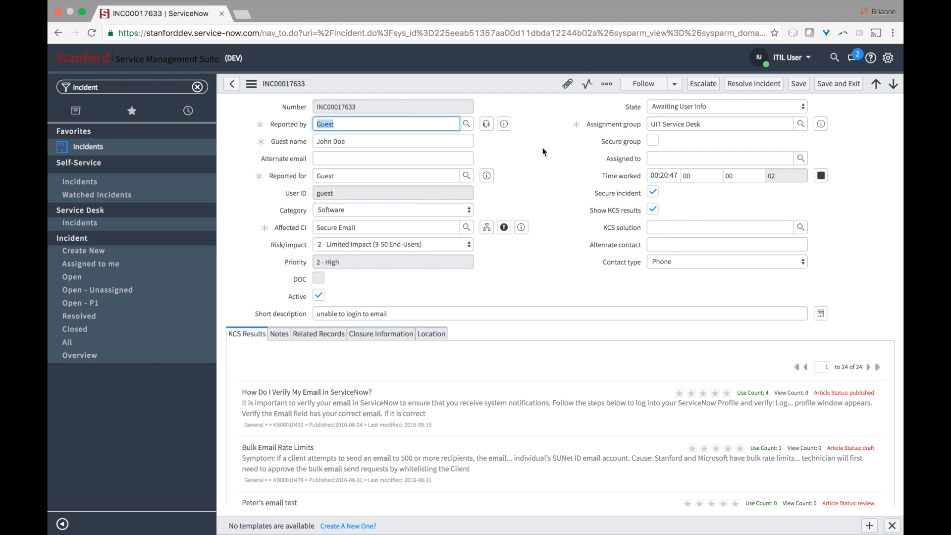
pyautogui.scroll(-2, 521, 300)
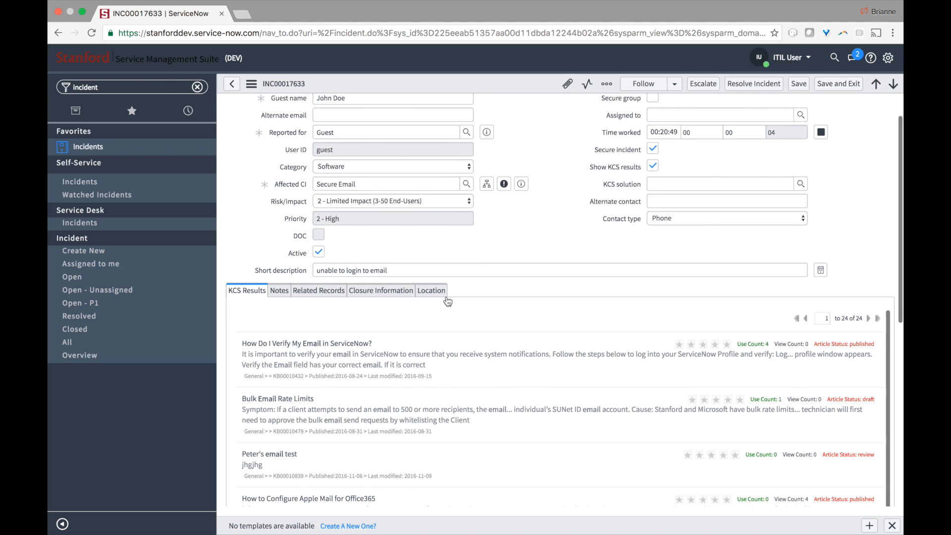
pyautogui.click(446, 297)
pyautogui.scroll(2, 445, 299)
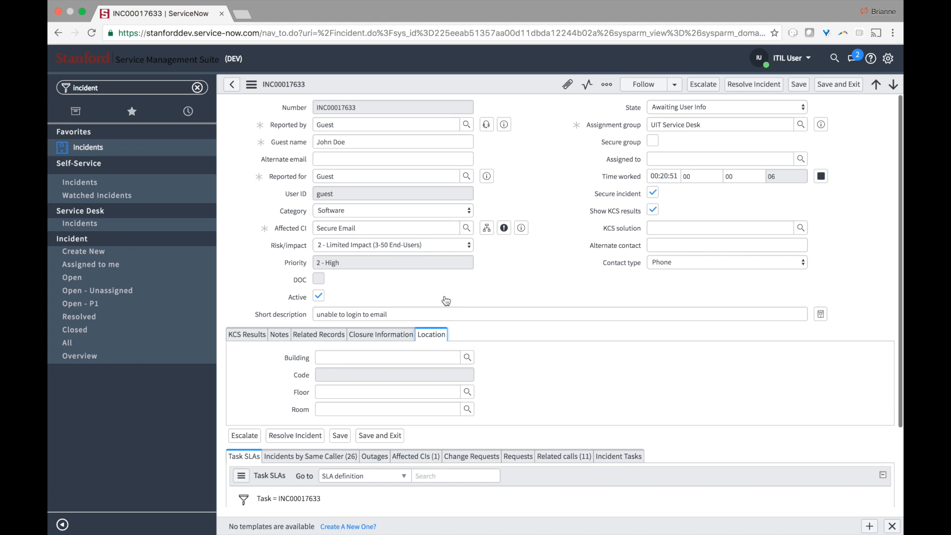
# - Leave Assigned to empty and bring up the KCS Results suggested articles
pyautogui.click(674, 159)
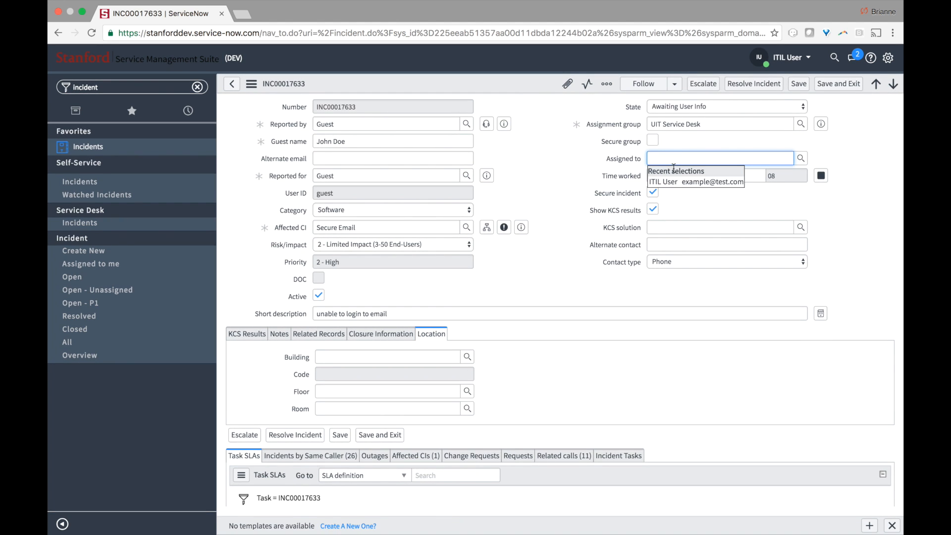
pyautogui.click(707, 199)
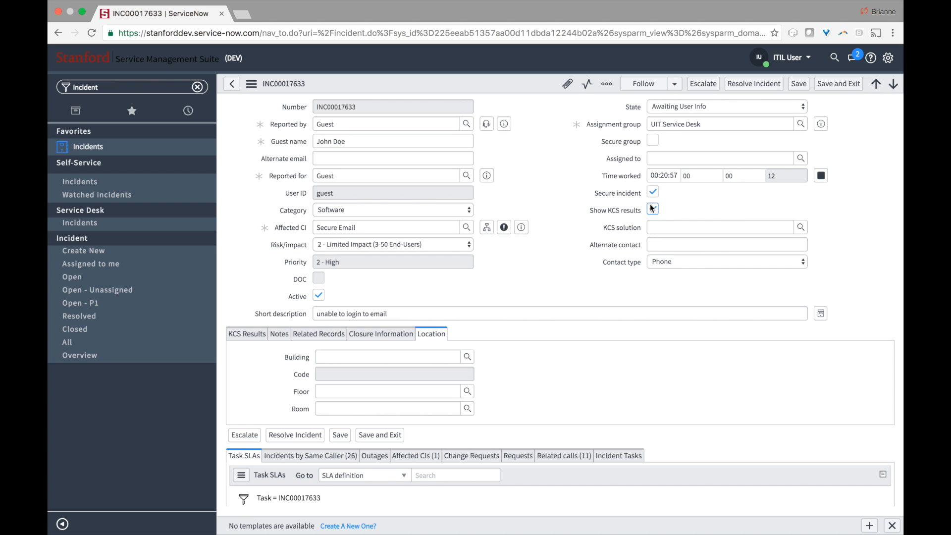
pyautogui.click(236, 336)
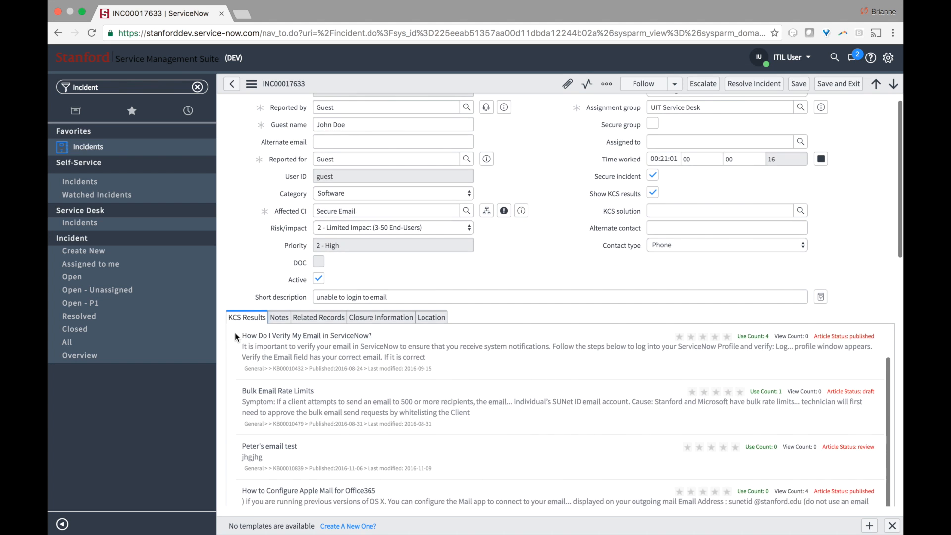
# - Toggle Show KCS results back on and set KB00010885 as the KCS solution via lookup
pyautogui.click(654, 193)
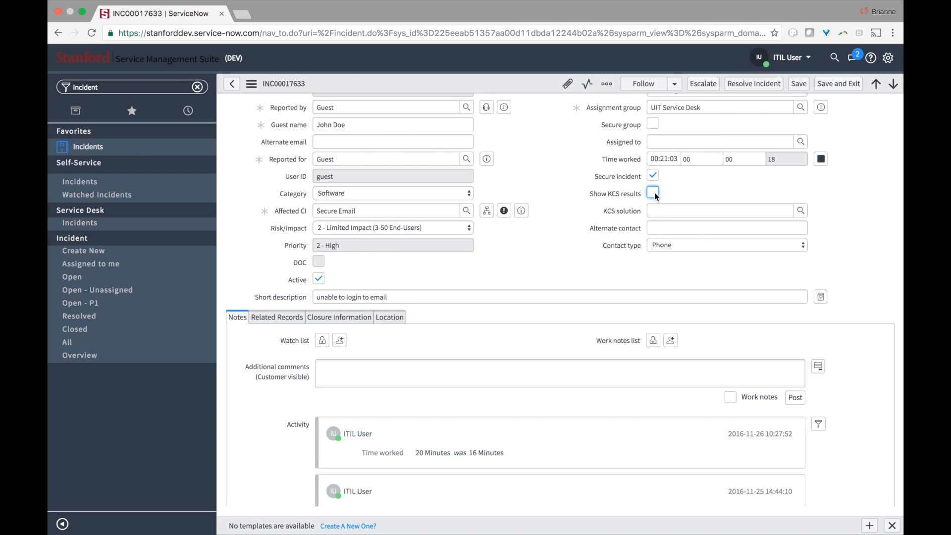
pyautogui.click(654, 193)
pyautogui.click(654, 193)
pyautogui.click(654, 193)
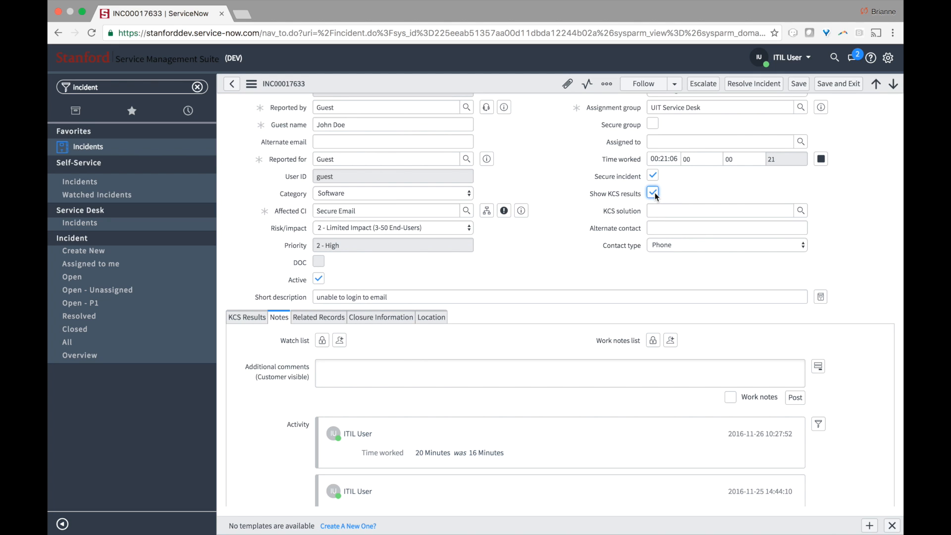
pyautogui.click(252, 320)
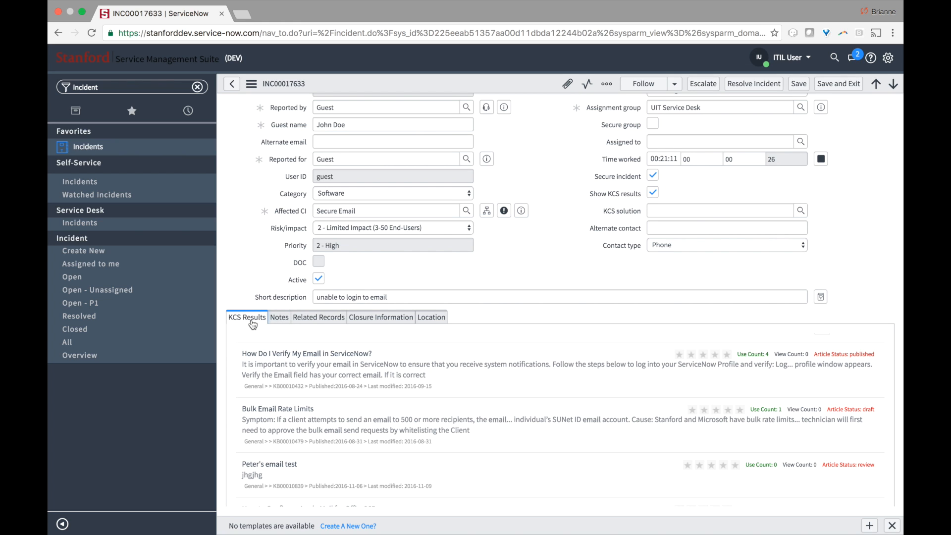
pyautogui.moveTo(618, 217)
pyautogui.click(800, 211)
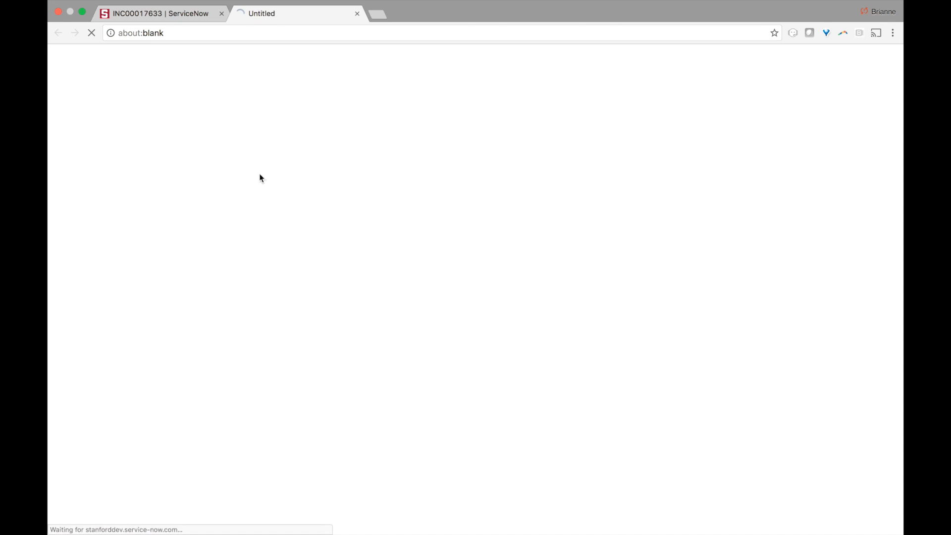
pyautogui.click(119, 115)
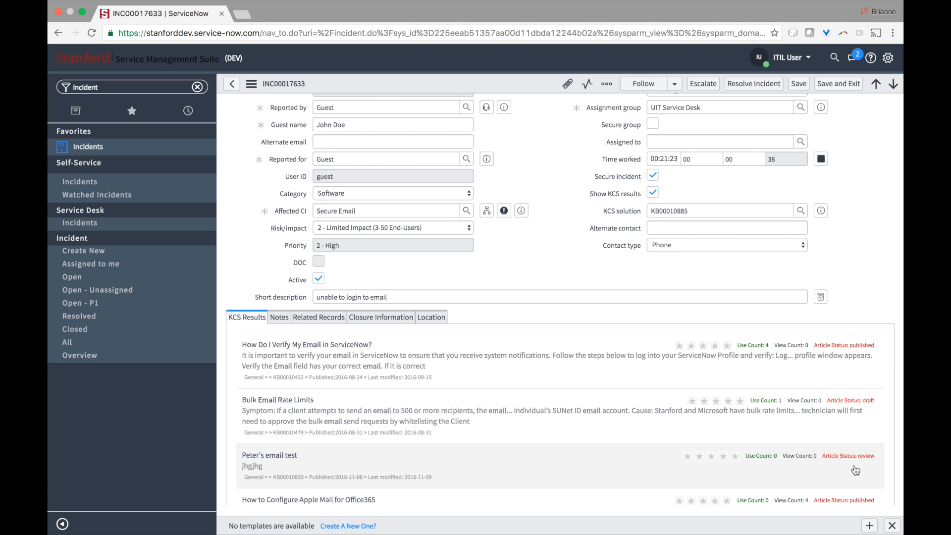
pyautogui.scroll(-5, 855, 446)
pyautogui.scroll(-3, 855, 470)
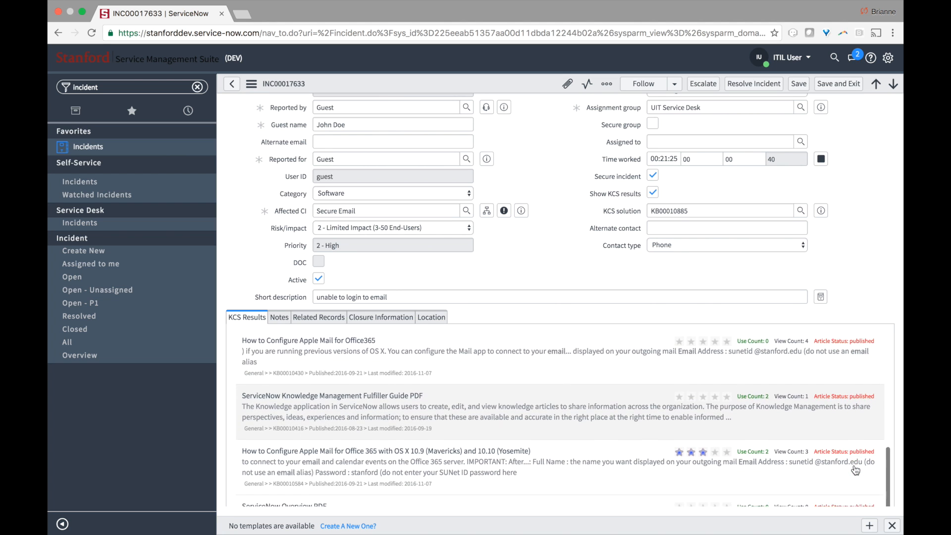
pyautogui.scroll(-5, 855, 470)
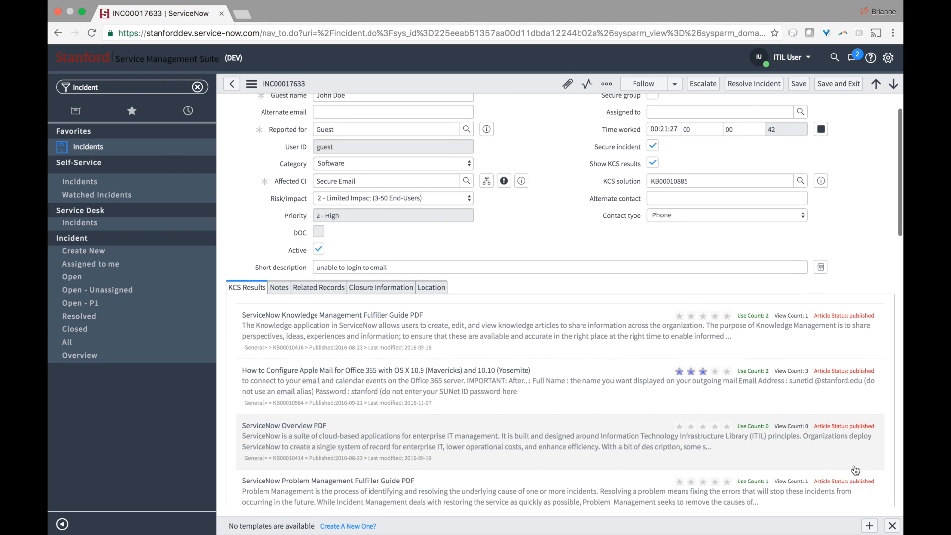
pyautogui.scroll(-3, 856, 470)
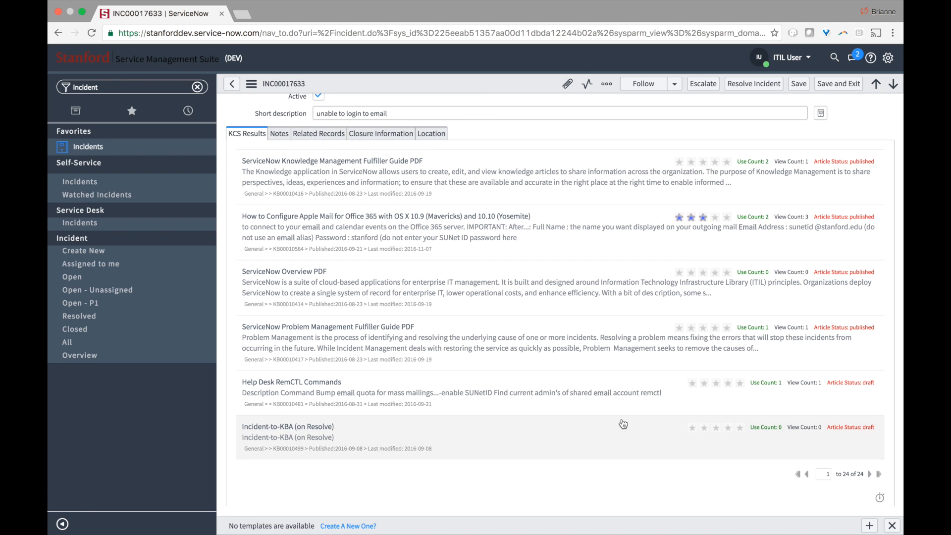
pyautogui.scroll(5, 622, 423)
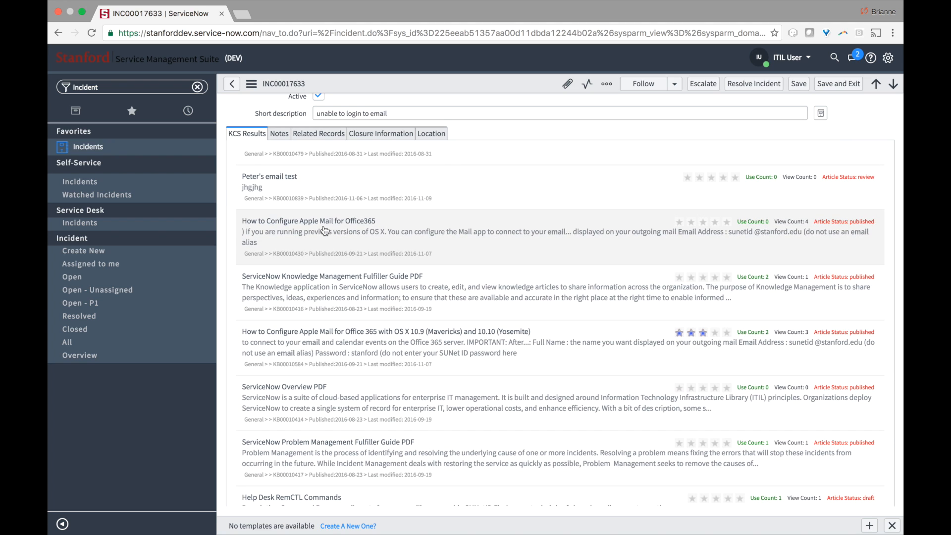
# - Open 'How to Configure Apple Mail for Office365' (KB00010430) and scroll through its content
pyautogui.click(325, 231)
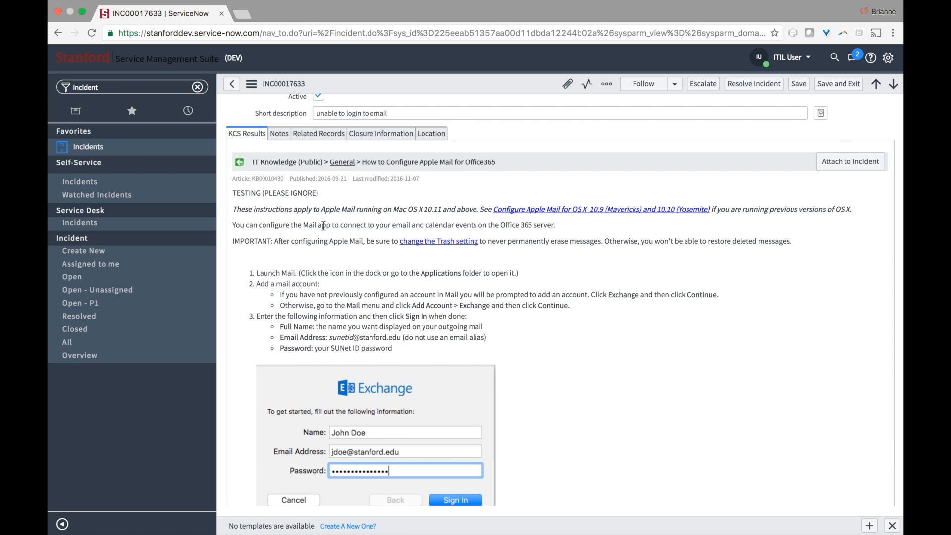
pyautogui.scroll(-5, 323, 226)
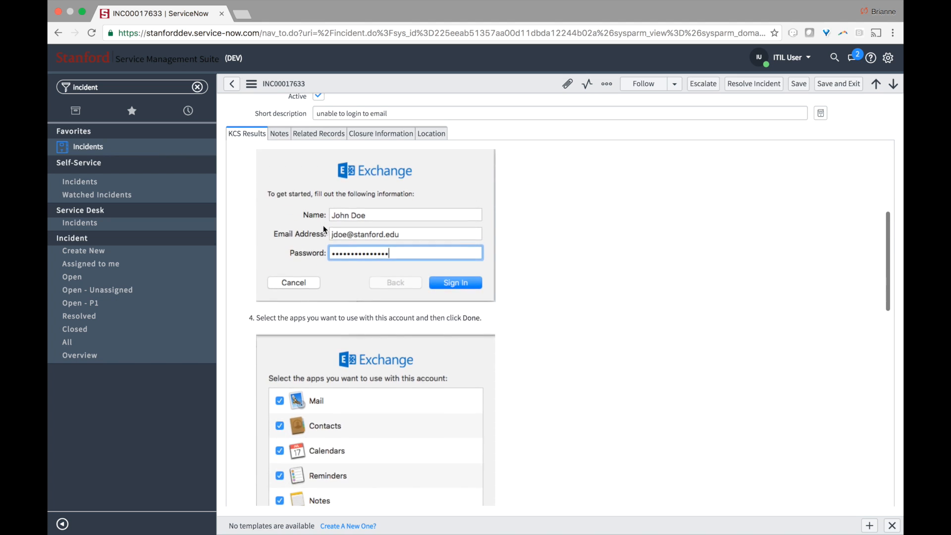
pyautogui.scroll(-8, 324, 227)
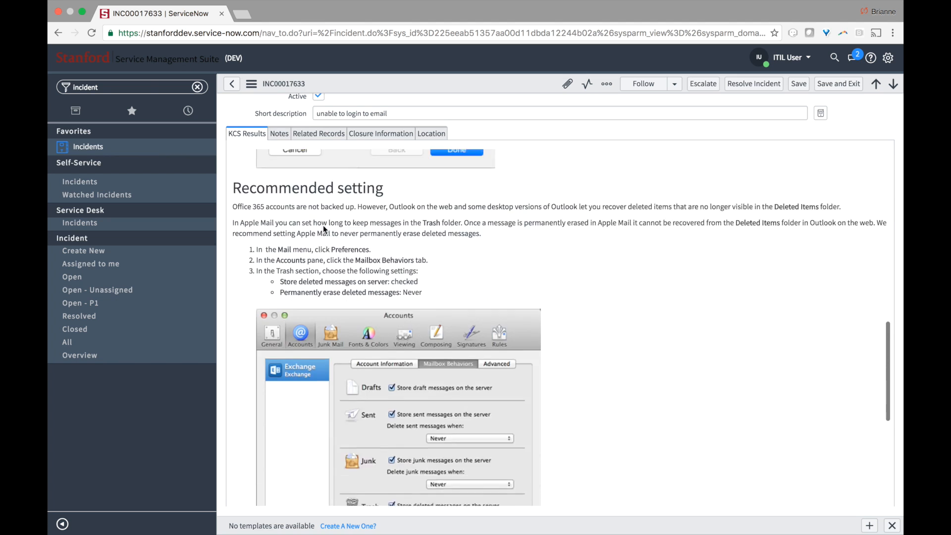
pyautogui.scroll(-6, 324, 228)
pyautogui.scroll(12, 325, 229)
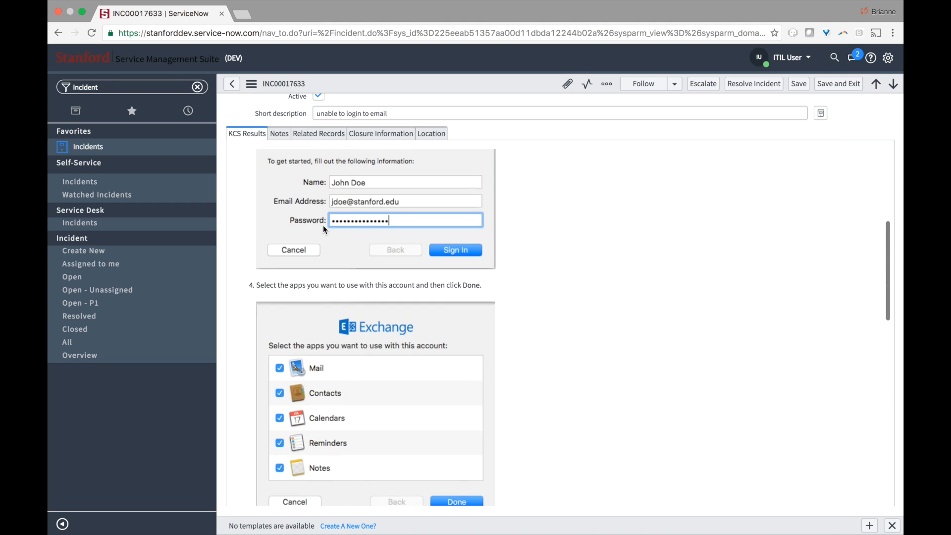
pyautogui.scroll(10, 323, 225)
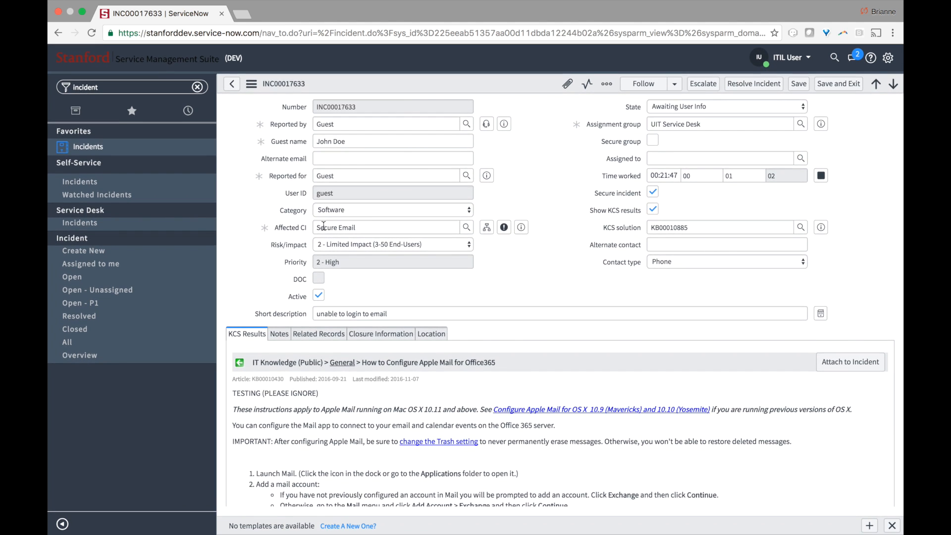
# - Enter an alternate contact phone number for the incident
pyautogui.click(658, 246)
pyautogui.write('123-123-1234')
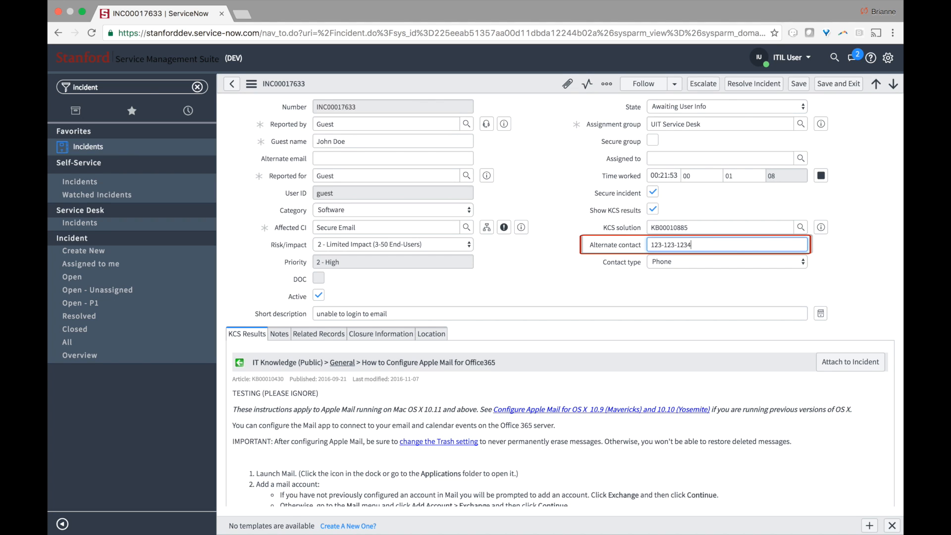
pyautogui.click(590, 271)
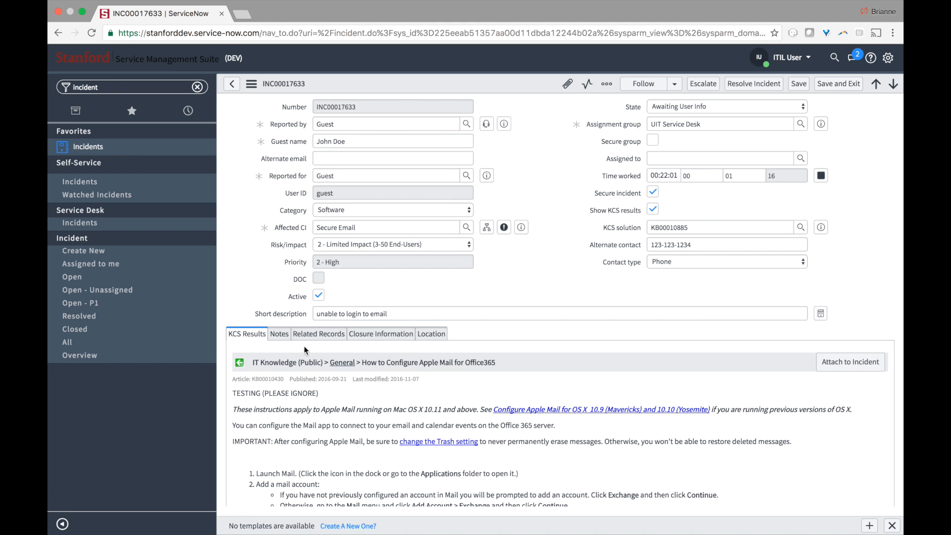
# - Show the Notes tab and scroll through the incident's activity history
pyautogui.click(279, 334)
pyautogui.scroll(-1, 443, 350)
pyautogui.scroll(-4, 442, 345)
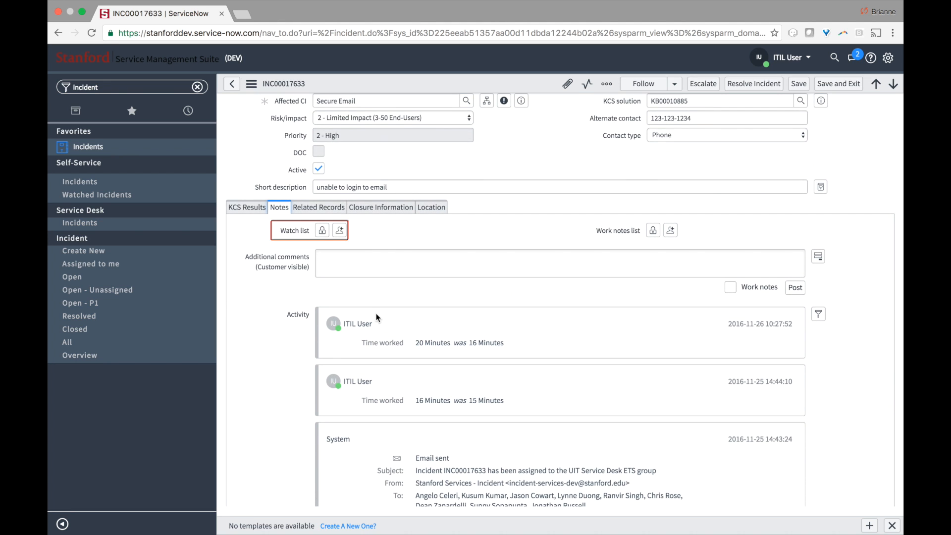
pyautogui.click(320, 232)
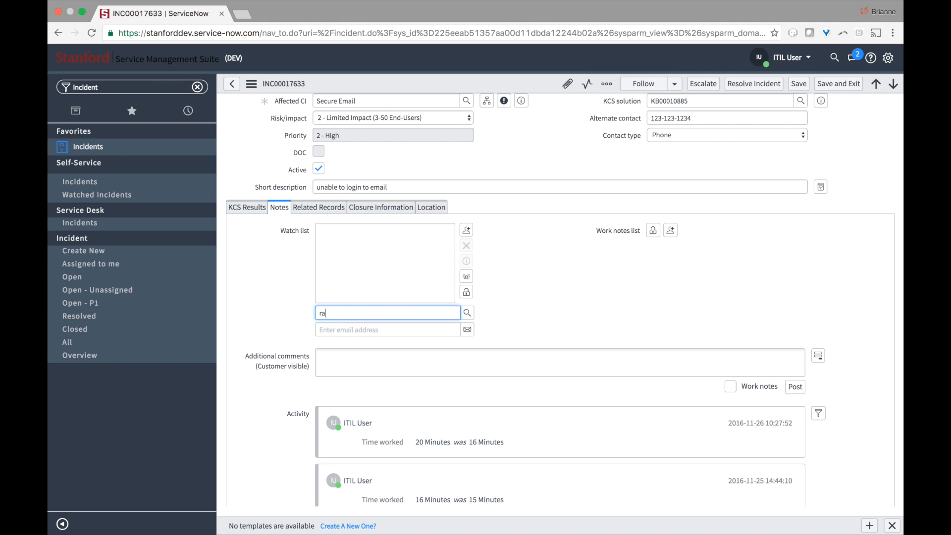
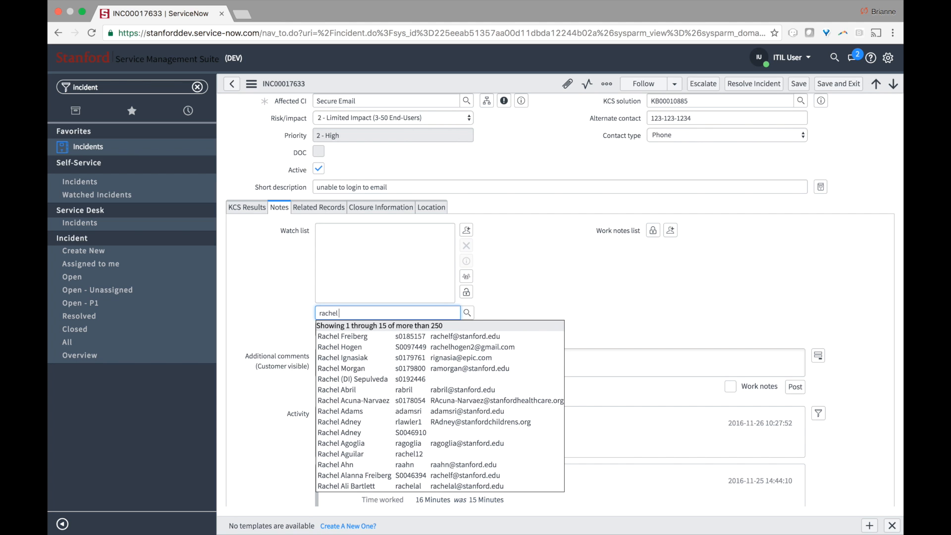
pyautogui.click(496, 299)
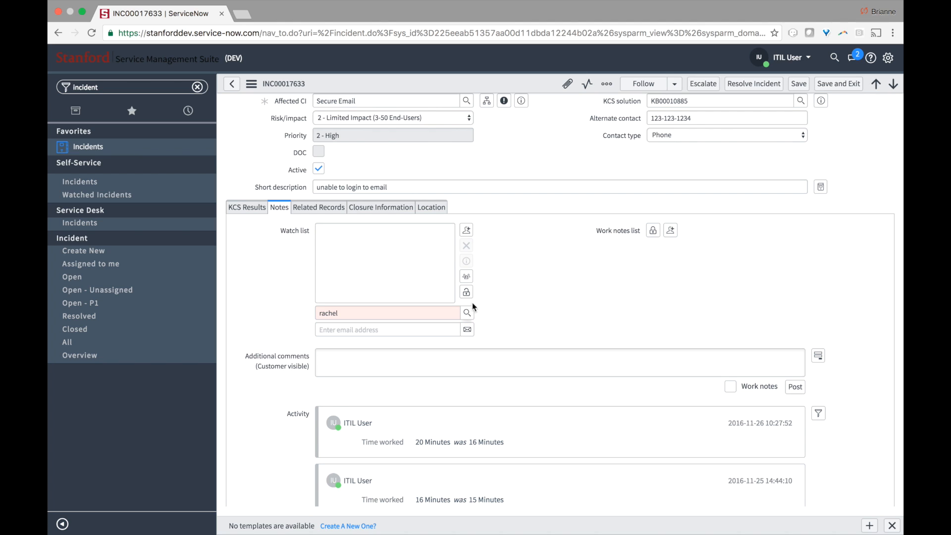
pyautogui.doubleClick(372, 314)
pyautogui.press('BackSpace')
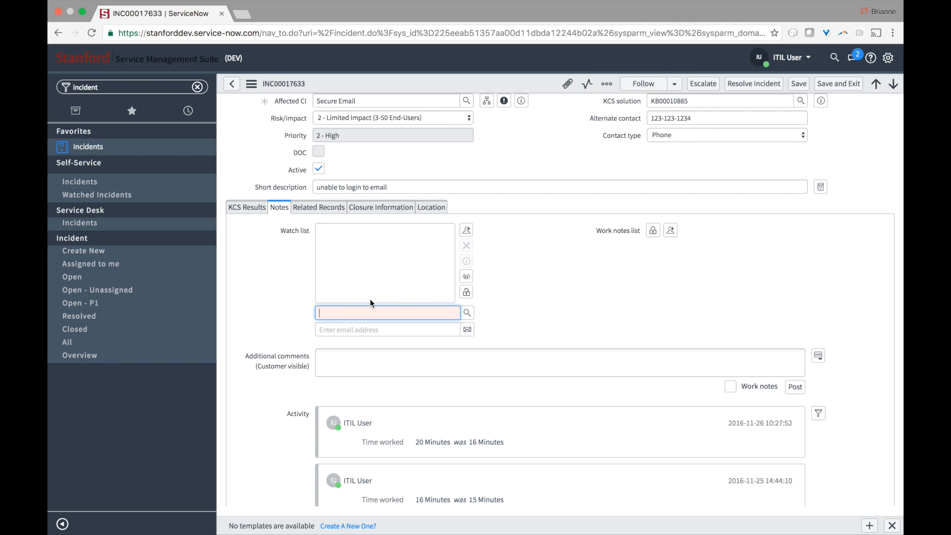
pyautogui.click(466, 292)
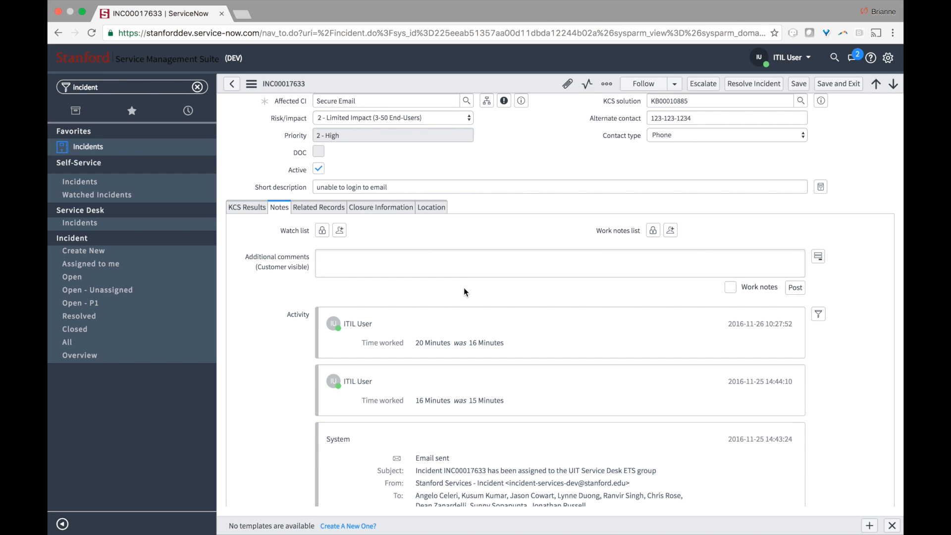
pyautogui.click(654, 230)
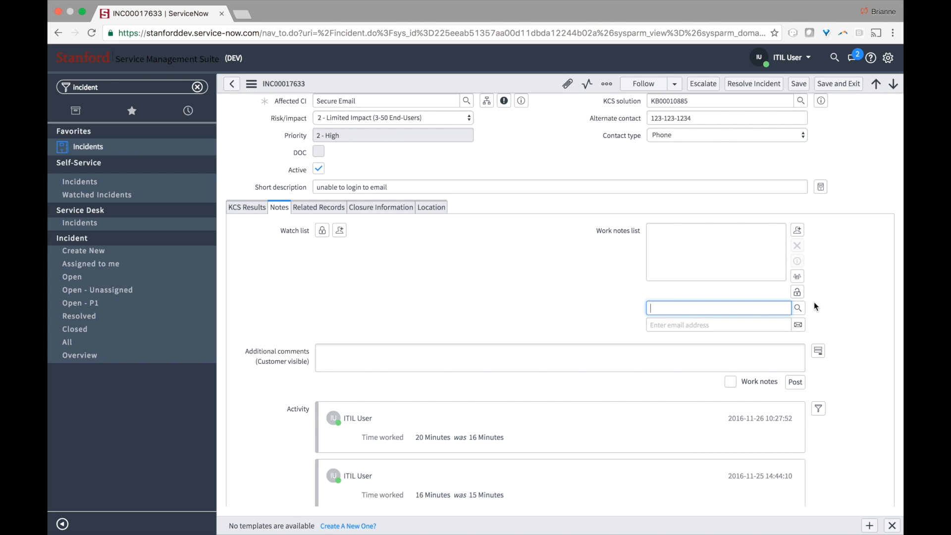
pyautogui.click(797, 292)
pyautogui.click(525, 258)
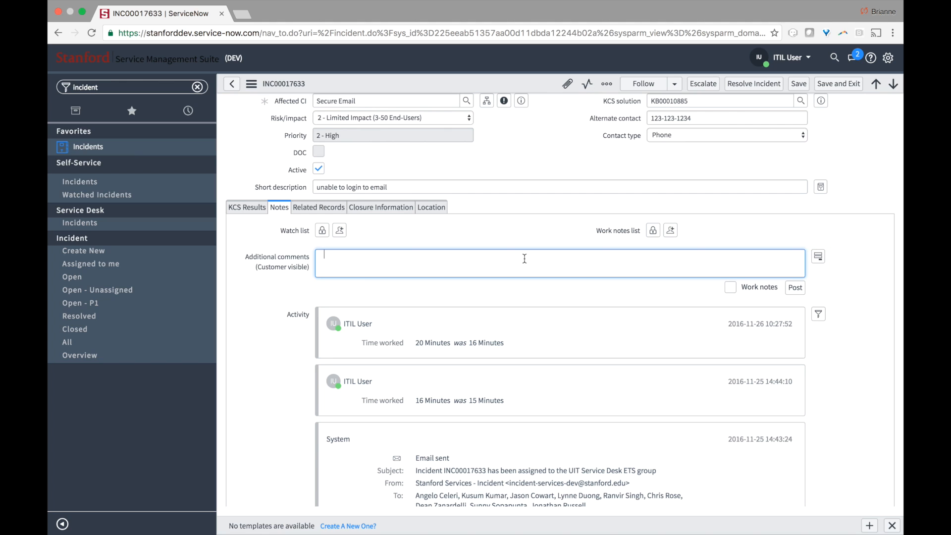
# - Post the customer-visible comment 'Please provide additional information about your issue' and save the incident
pyautogui.write('Please')
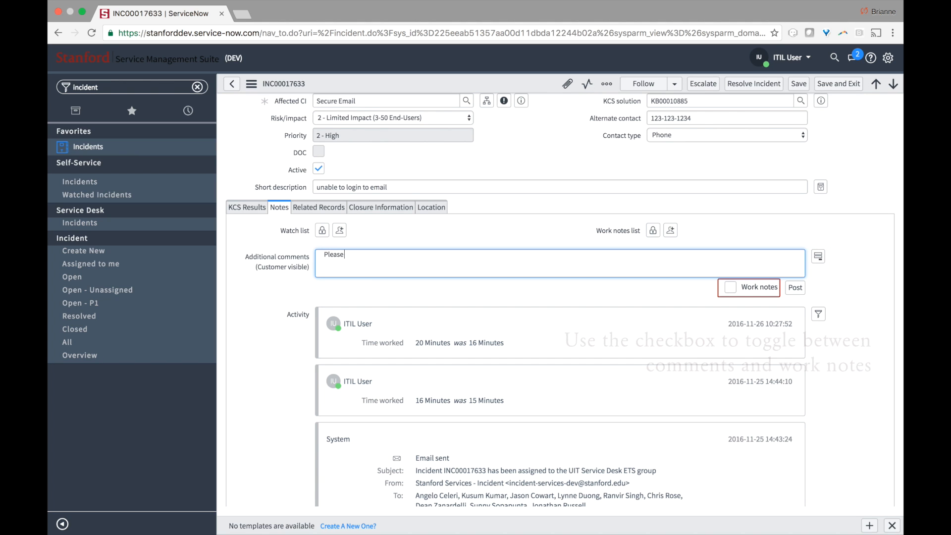
pyautogui.write(' provide additional information ')
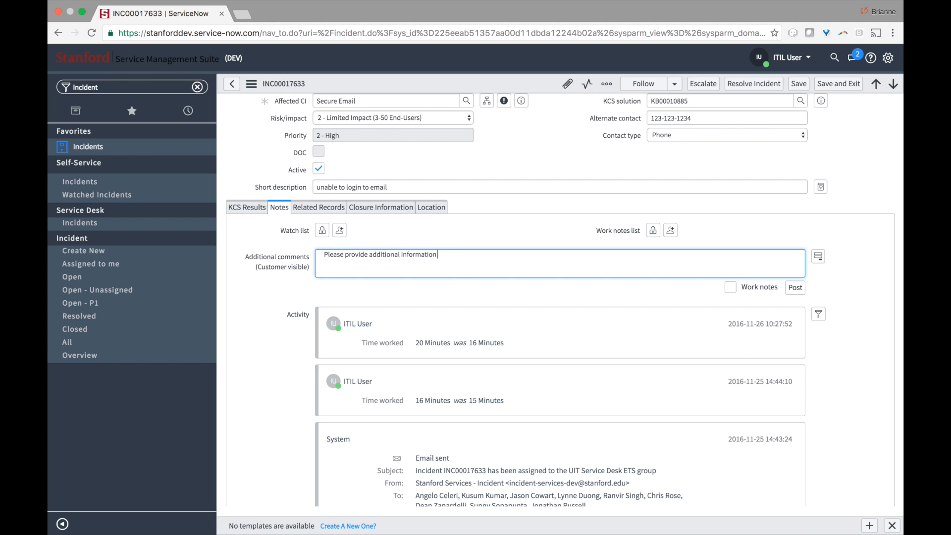
pyautogui.write('about your issue')
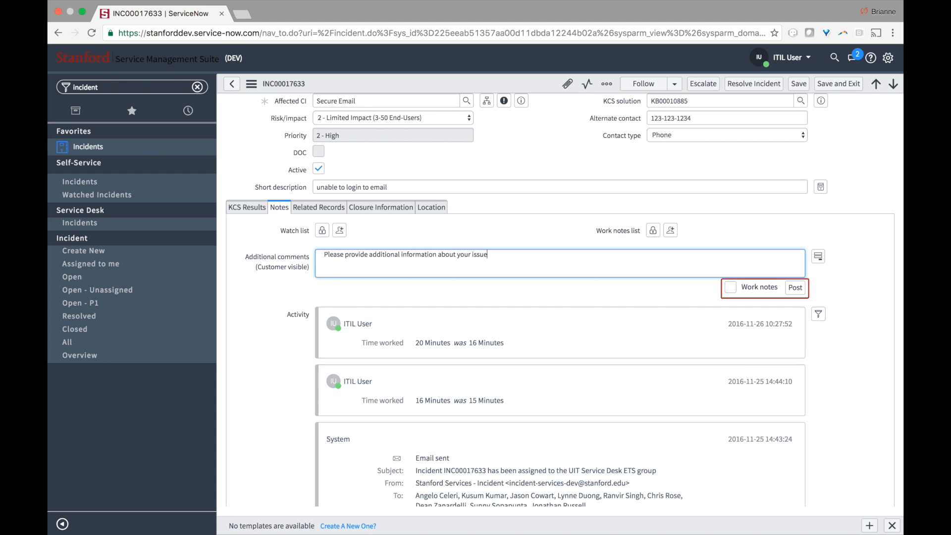
pyautogui.rightClick(490, 83)
pyautogui.click(502, 88)
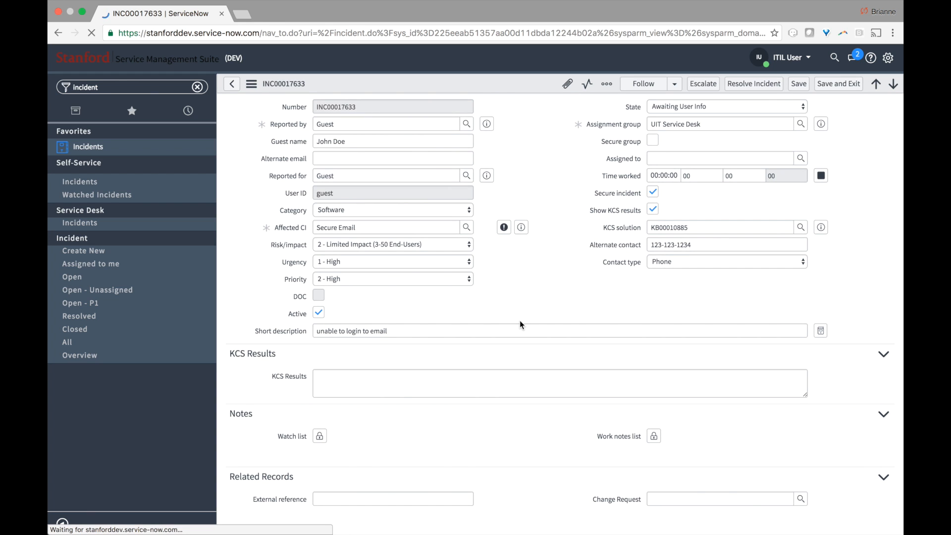
# - Tick Work notes and display the work notes and customer comment fields together
pyautogui.scroll(-5, 520, 324)
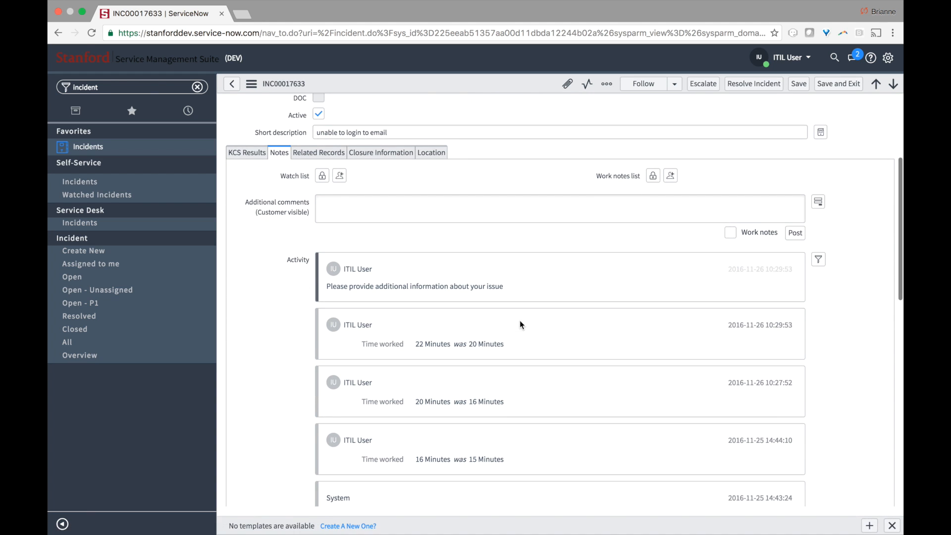
pyautogui.click(730, 232)
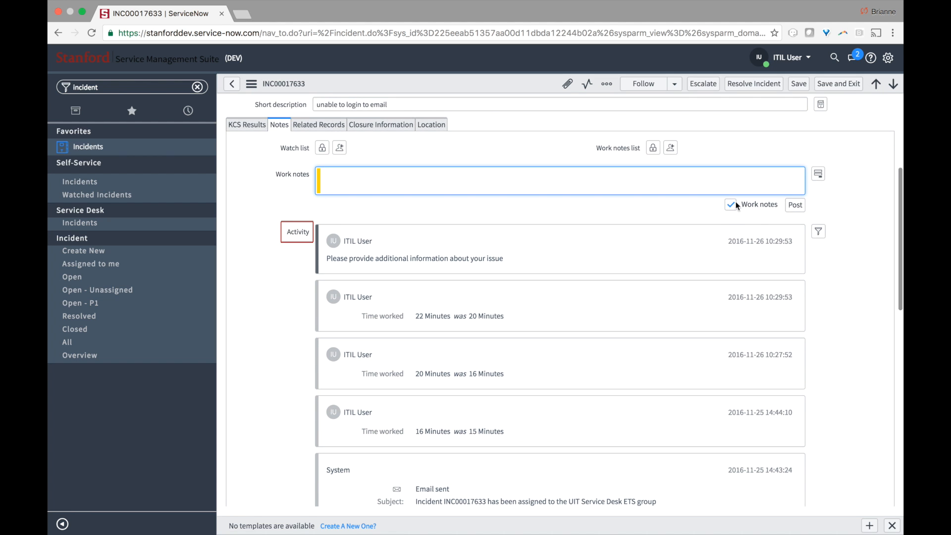
pyautogui.click(817, 177)
# - In the Activity stream filter, clear every option and then re-enable them all
pyautogui.scroll(-3, 817, 181)
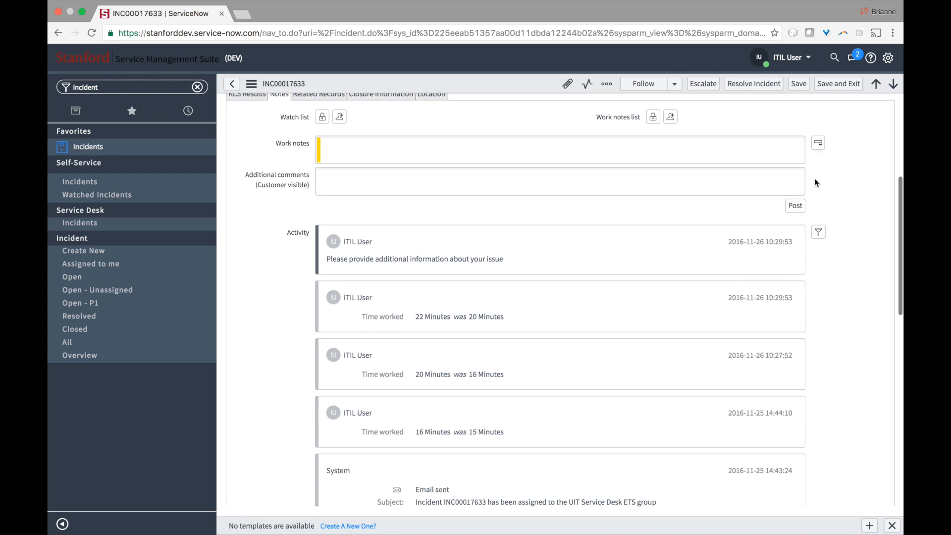
pyautogui.click(818, 163)
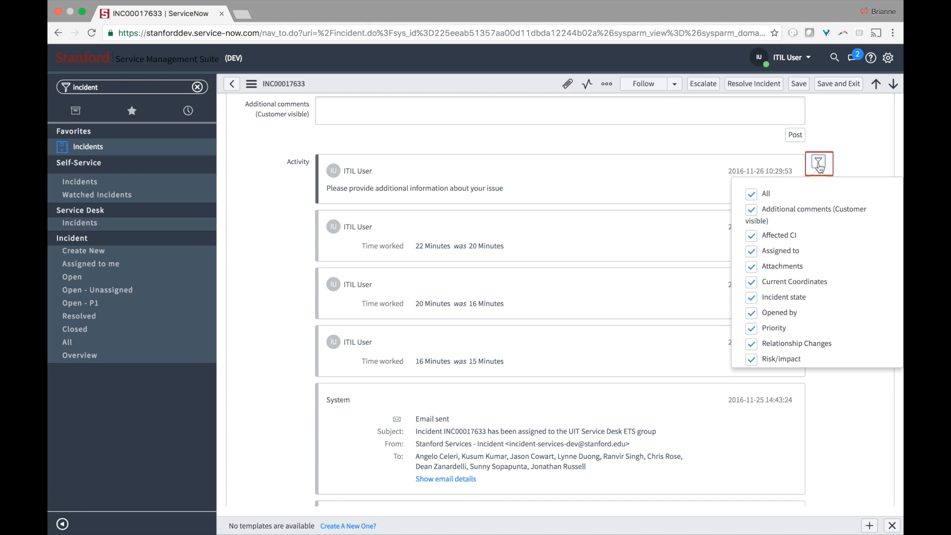
pyautogui.scroll(-5, 816, 277)
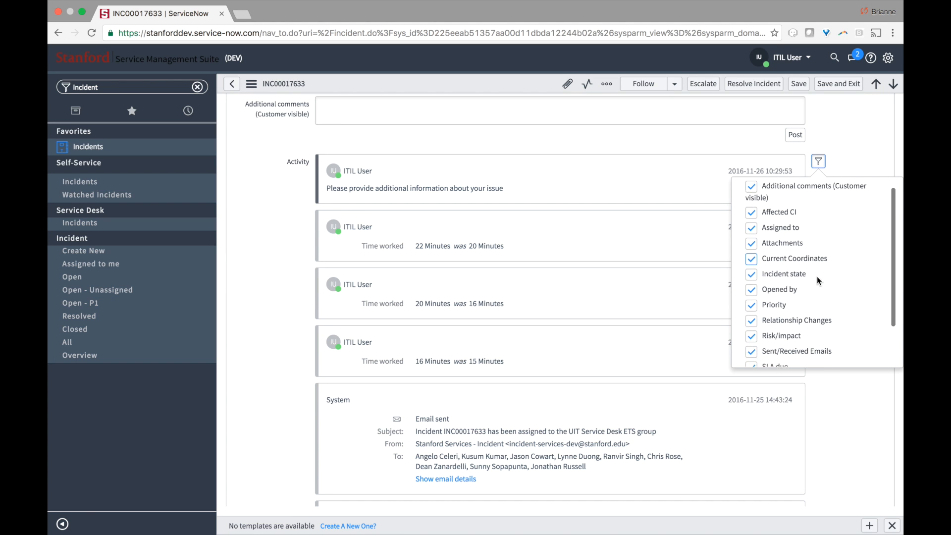
pyautogui.scroll(5, 817, 276)
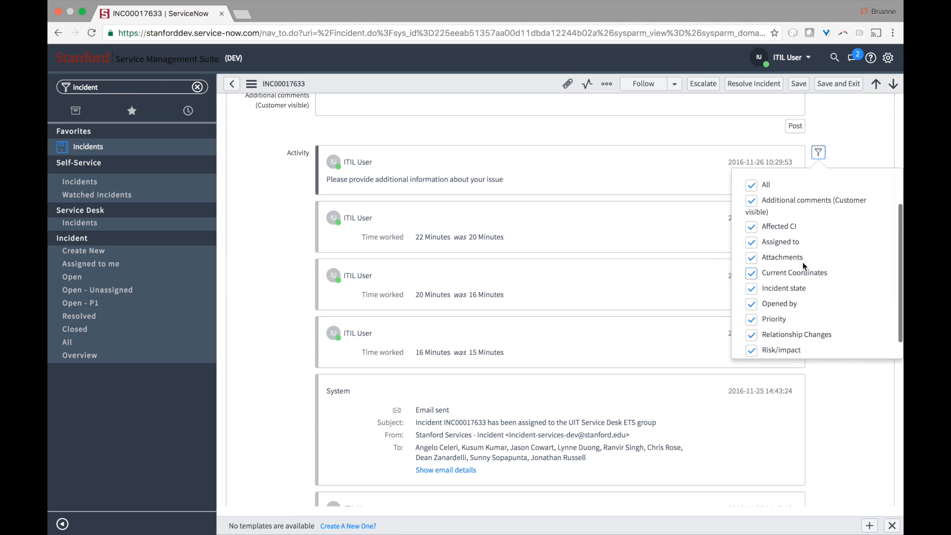
pyautogui.click(751, 186)
pyautogui.click(752, 320)
# - Toggle the Assigned to and Attachments activity entries off and back on, then view Related Records
pyautogui.scroll(-1, 797, 390)
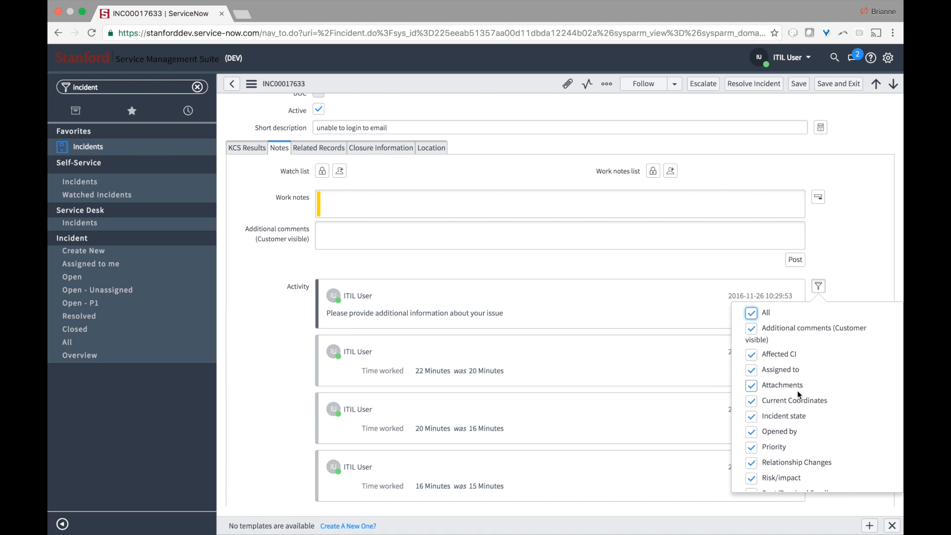
pyautogui.click(753, 353)
pyautogui.click(752, 353)
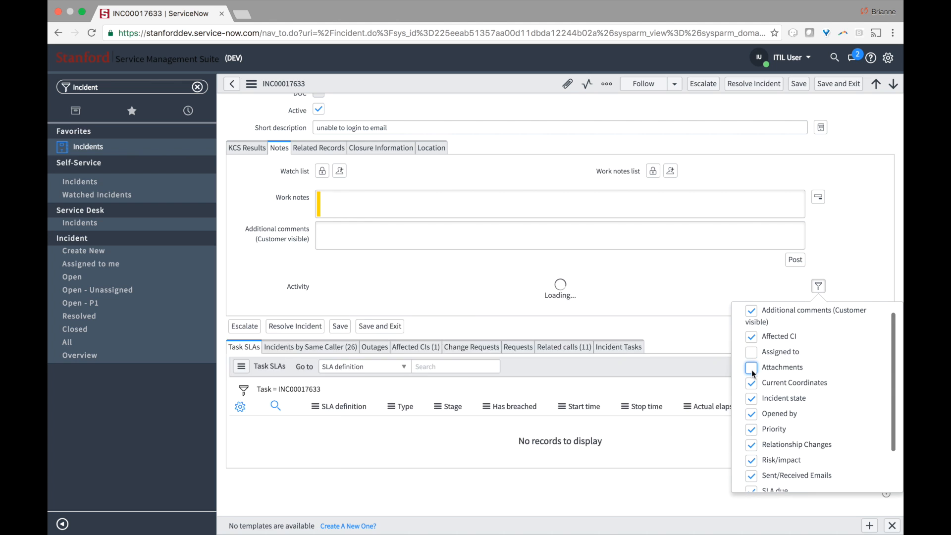
pyautogui.click(751, 367)
pyautogui.click(751, 367)
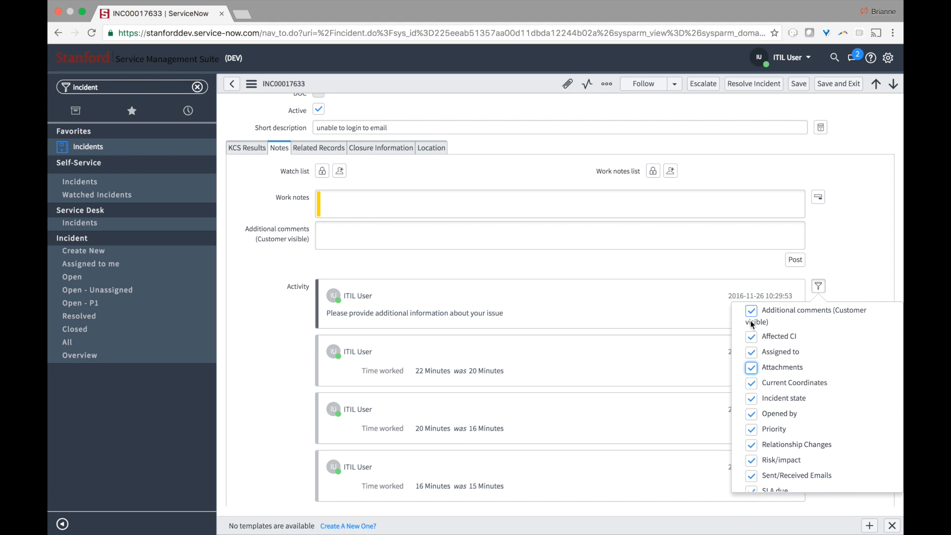
pyautogui.click(820, 309)
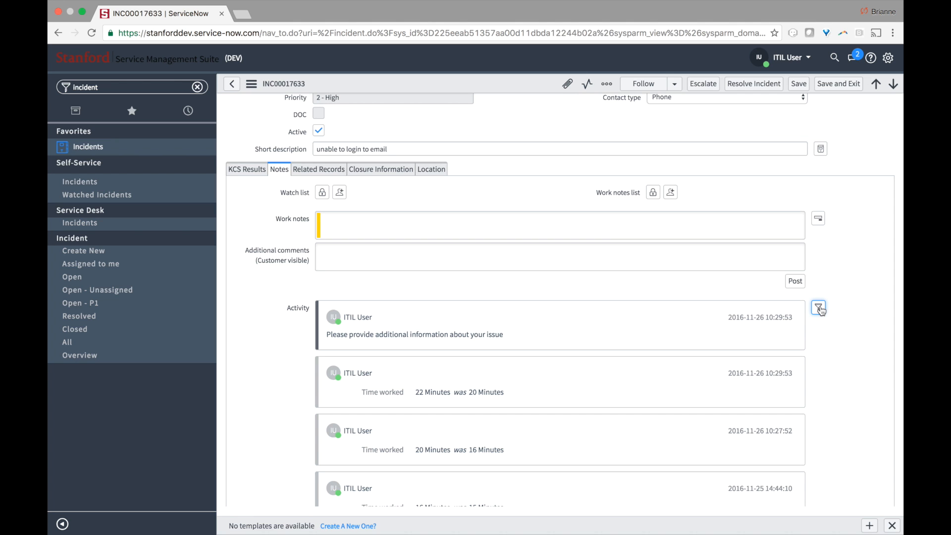
pyautogui.click(307, 170)
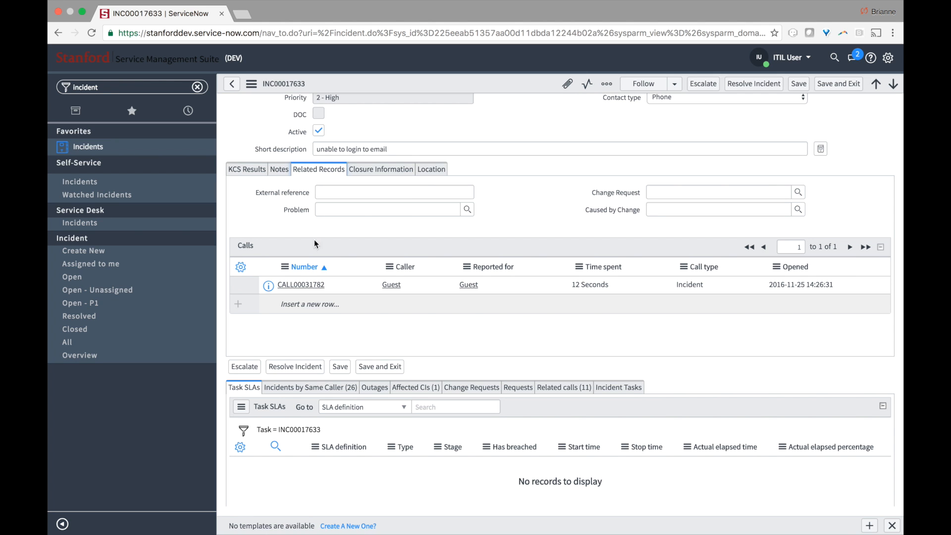
# - Preview the linked call CALL00031782, then switch to the Closure Information section
pyautogui.click(268, 287)
pyautogui.click(360, 293)
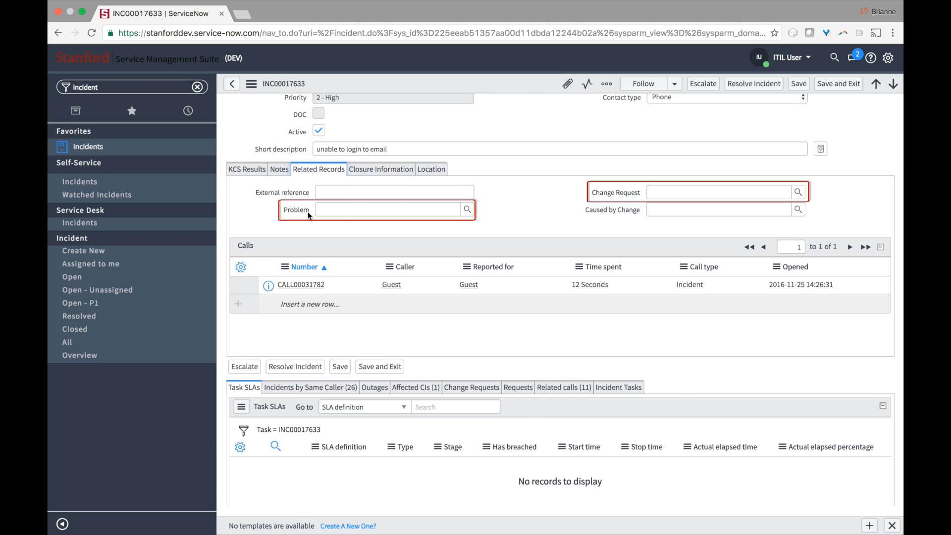
pyautogui.moveTo(308, 214)
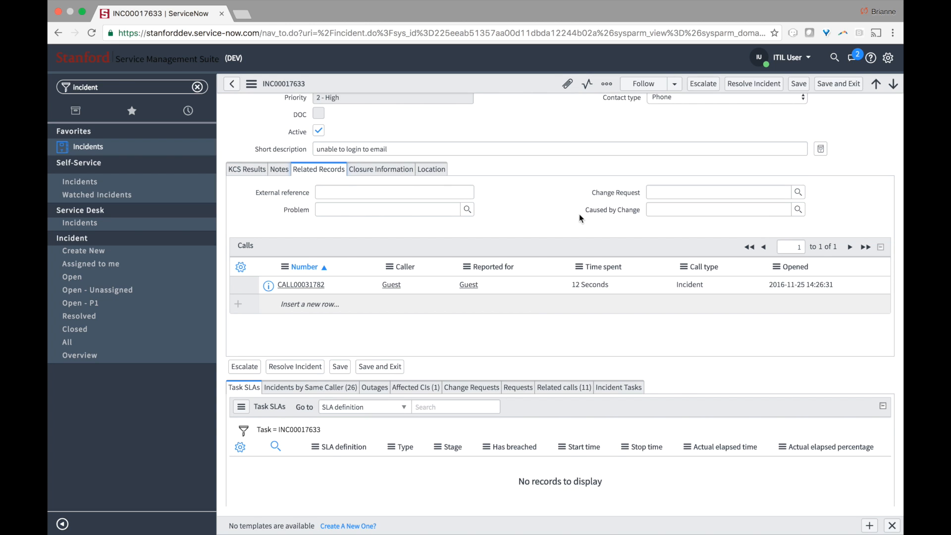
pyautogui.moveTo(608, 195)
pyautogui.click(396, 169)
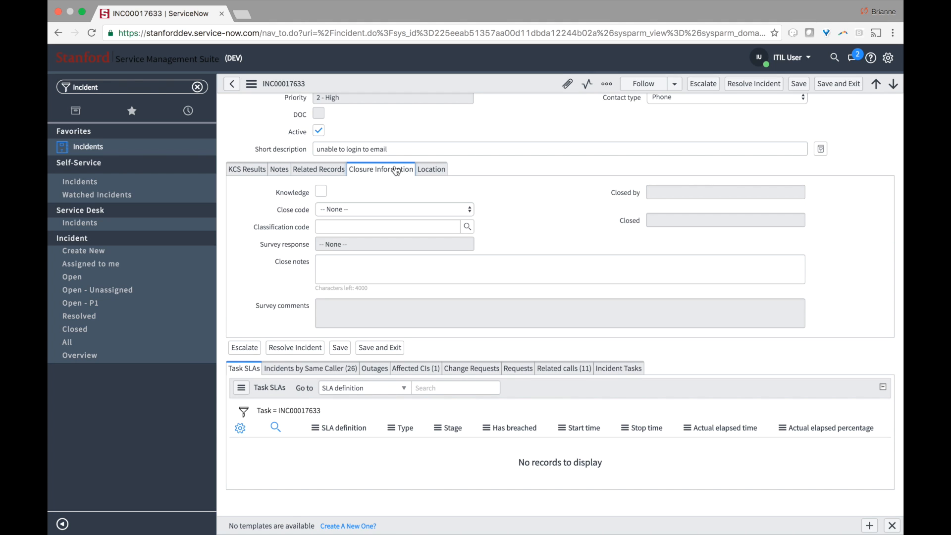
# - Set Classification code to System, check Knowledge, and enter close notes 'Close notes copied to draft knowledge article'
pyautogui.click(386, 228)
pyautogui.click(347, 250)
pyautogui.click(381, 266)
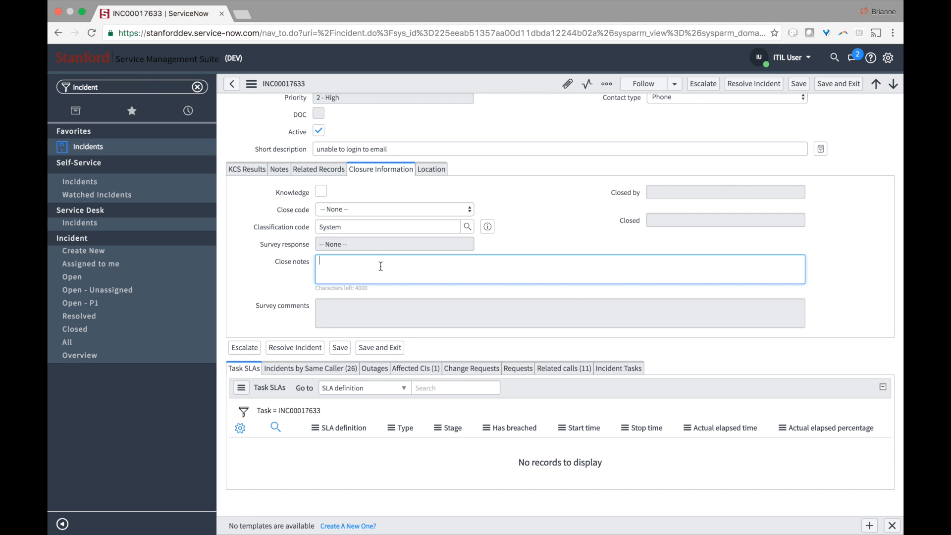
pyautogui.scroll(3, 381, 266)
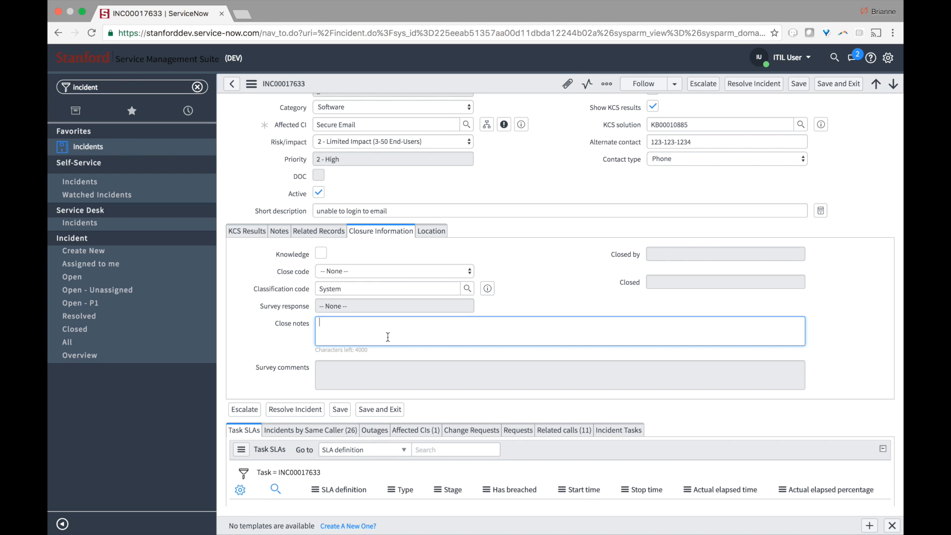
pyautogui.click(321, 254)
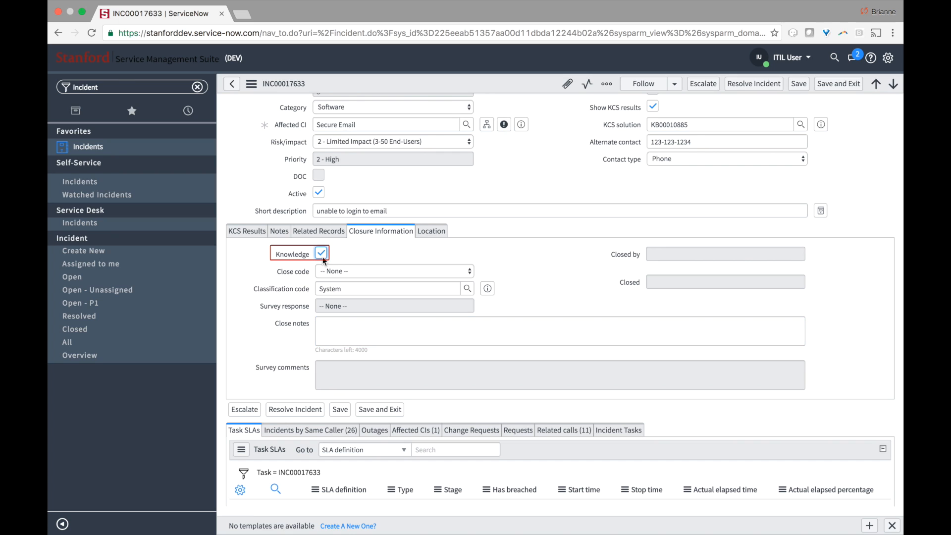
pyautogui.click(338, 329)
pyautogui.write('Clos')
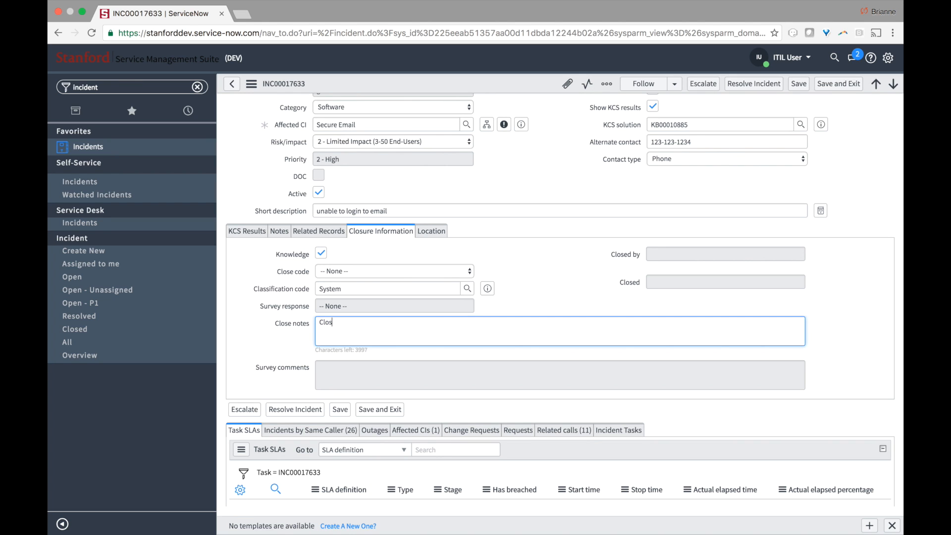
pyautogui.write('e notes copied to draft knowledge article')
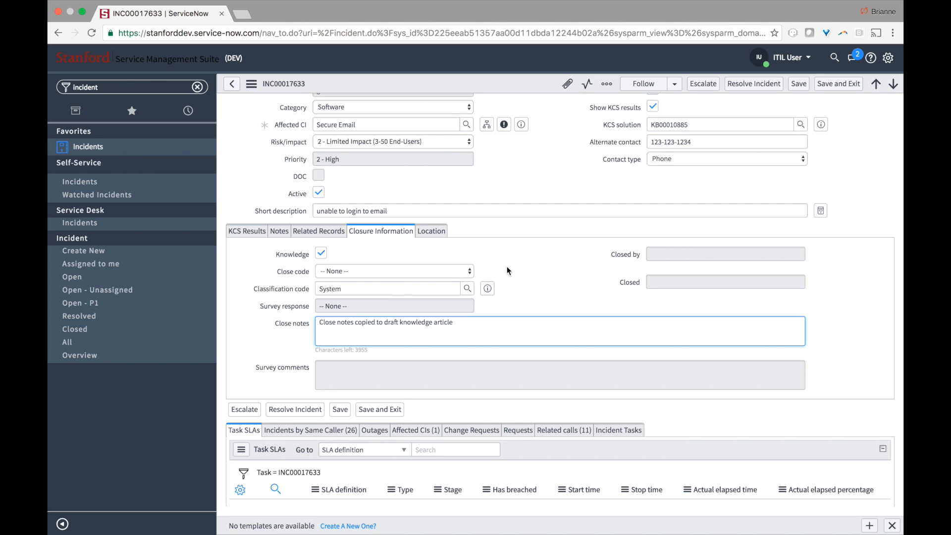
pyautogui.click(475, 276)
pyautogui.scroll(-4, 483, 268)
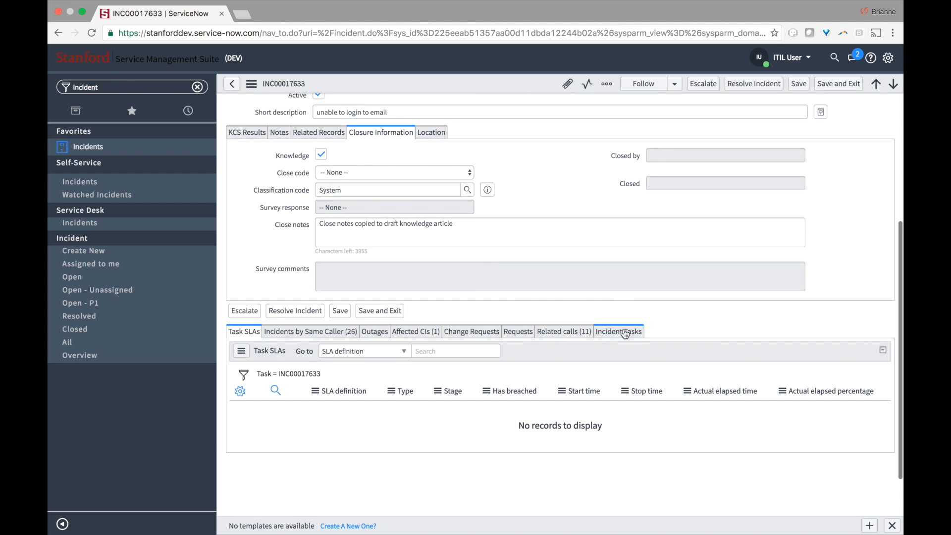
# - View the empty Incident Tasks list, then the empty Building, Code, Floor and Room location fields
pyautogui.click(625, 333)
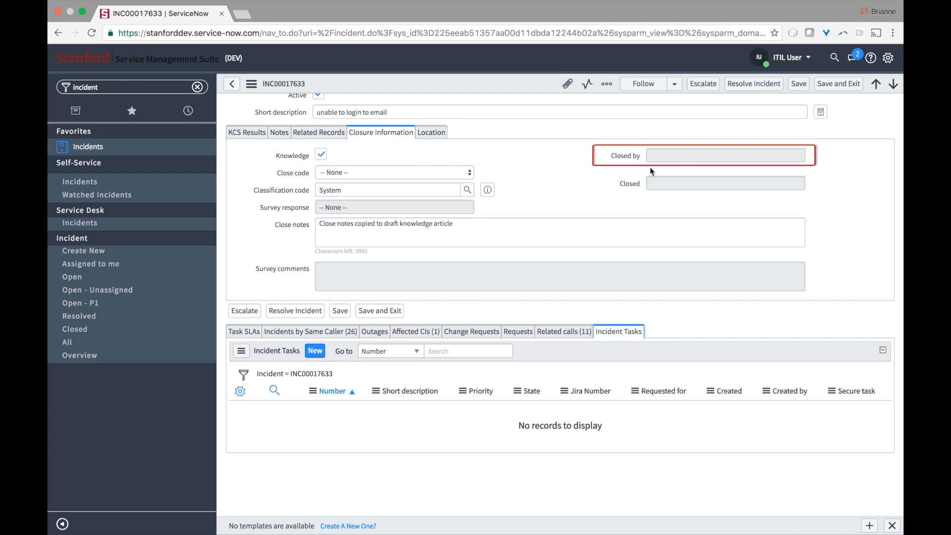
pyautogui.moveTo(638, 162)
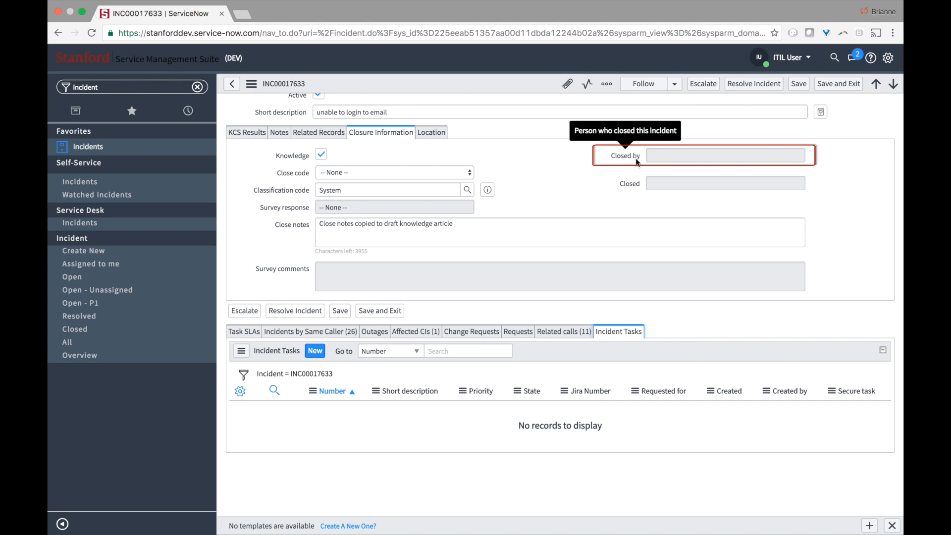
pyautogui.moveTo(635, 188)
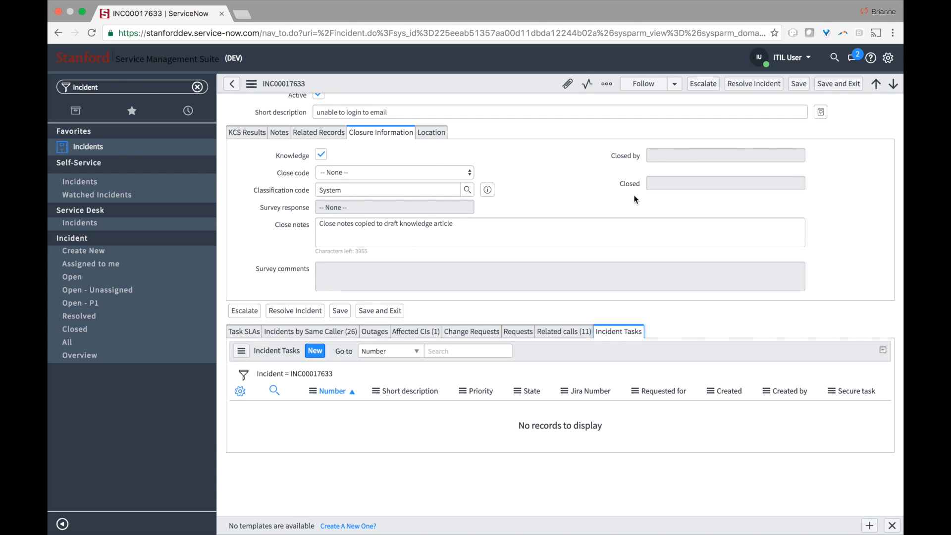
pyautogui.click(441, 142)
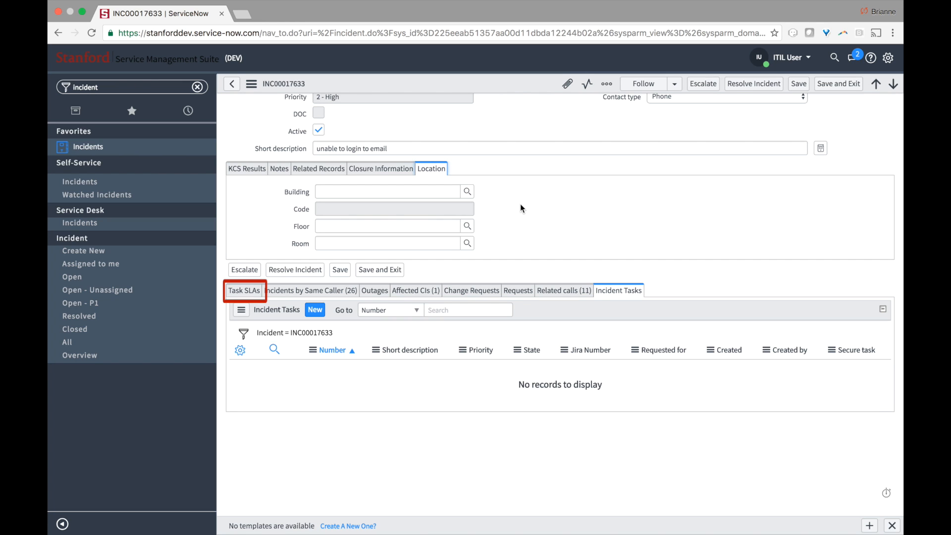
# - Look at the incident's SLA list and save incident INC00017633
pyautogui.click(254, 292)
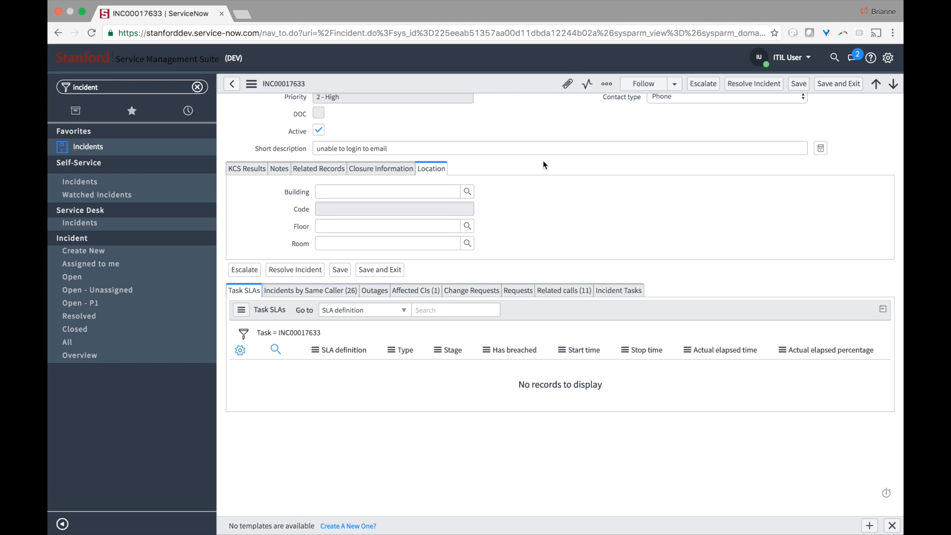
pyautogui.rightClick(511, 79)
pyautogui.click(525, 83)
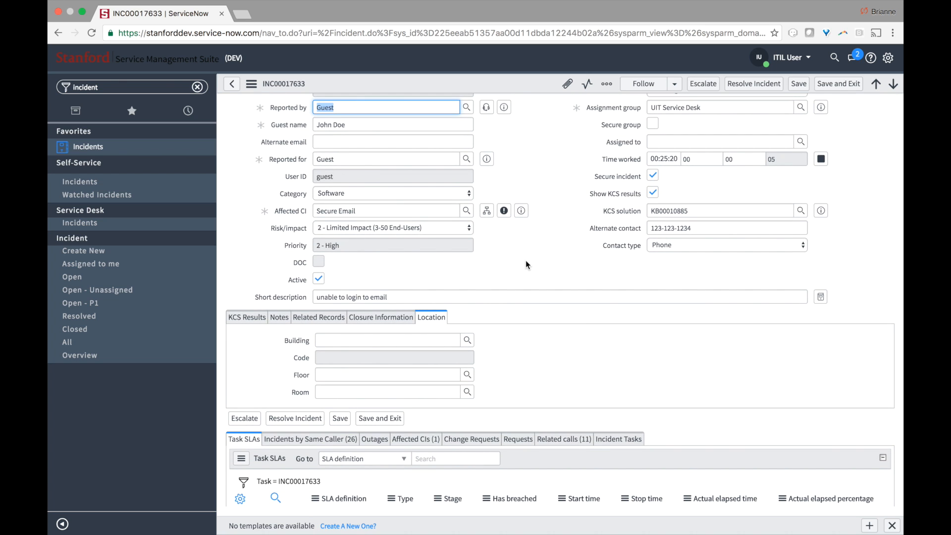
# - Choose the matching user as the reporter and save the incident again
pyautogui.scroll(1, 525, 260)
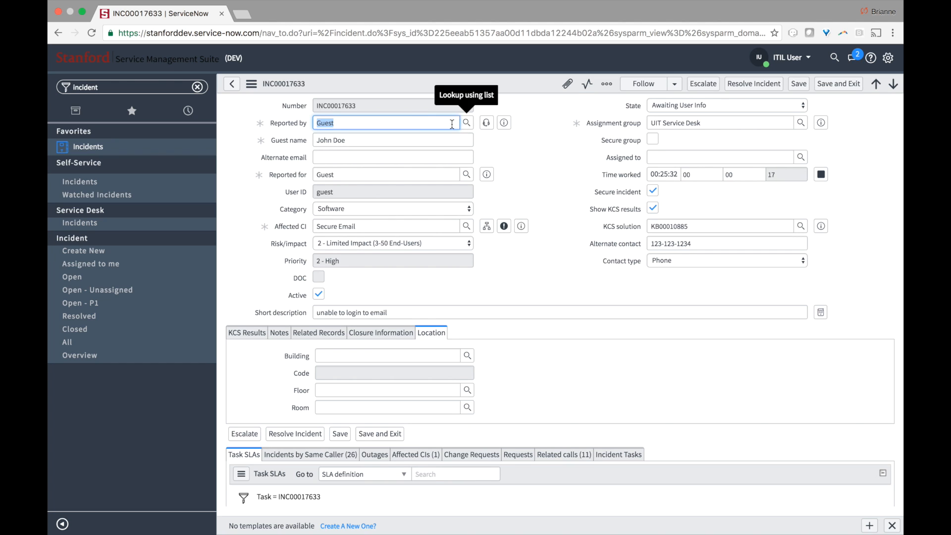
pyautogui.write('brianne')
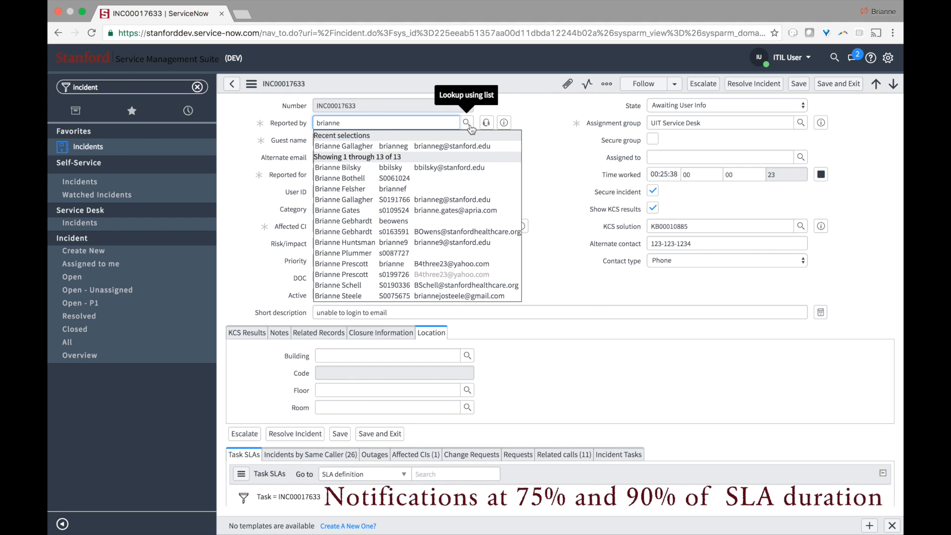
pyautogui.click(490, 197)
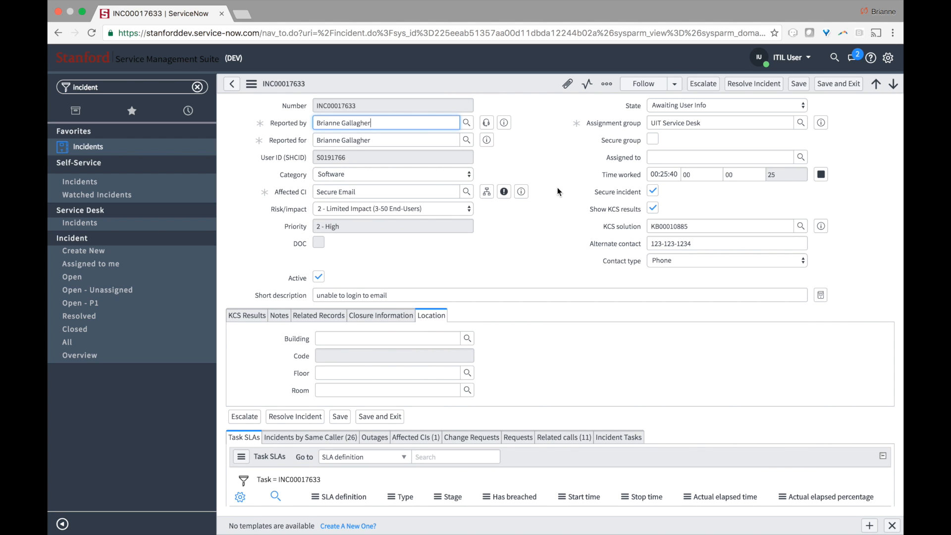
pyautogui.scroll(-3, 557, 188)
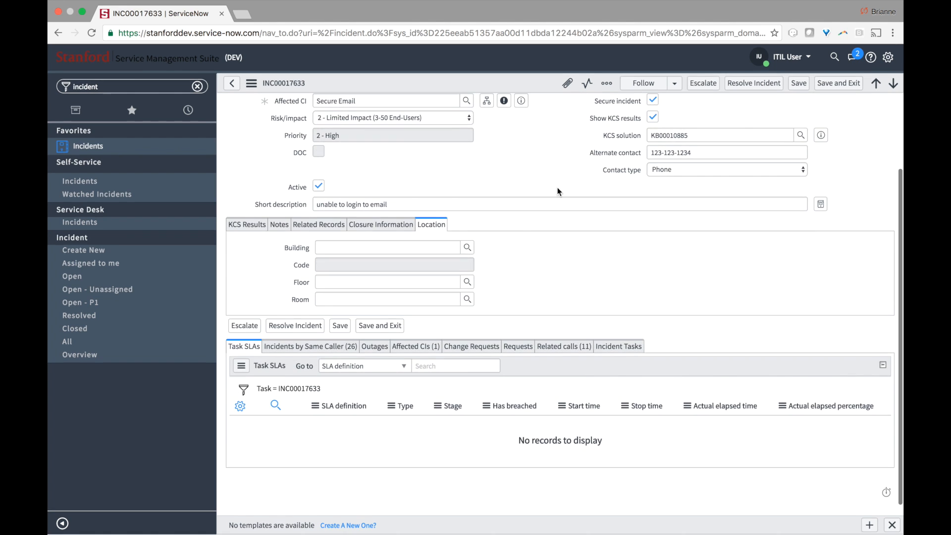
pyautogui.rightClick(495, 85)
pyautogui.click(515, 95)
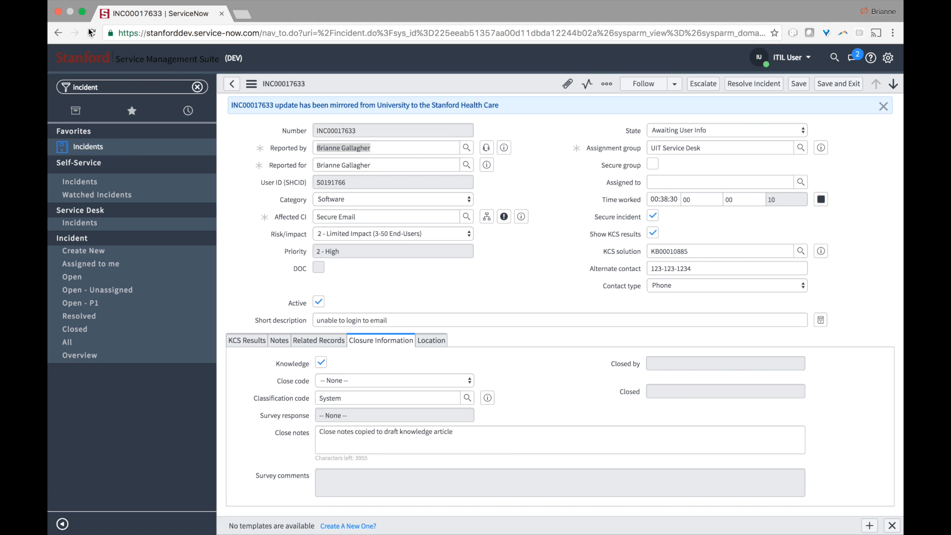
# - Preview the resolution SLA in Task SLAs, then start a new task from Incident Tasks
pyautogui.scroll(-6, 449, 238)
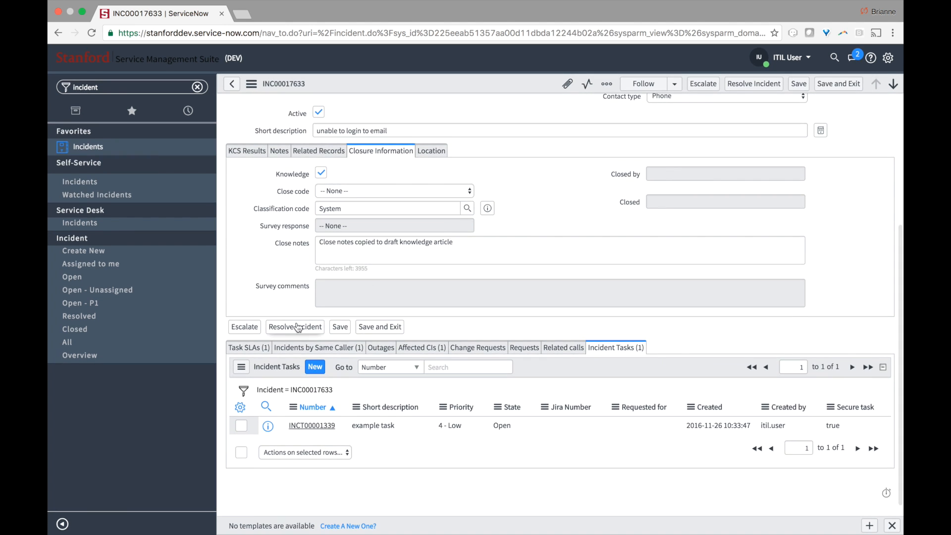
pyautogui.click(262, 349)
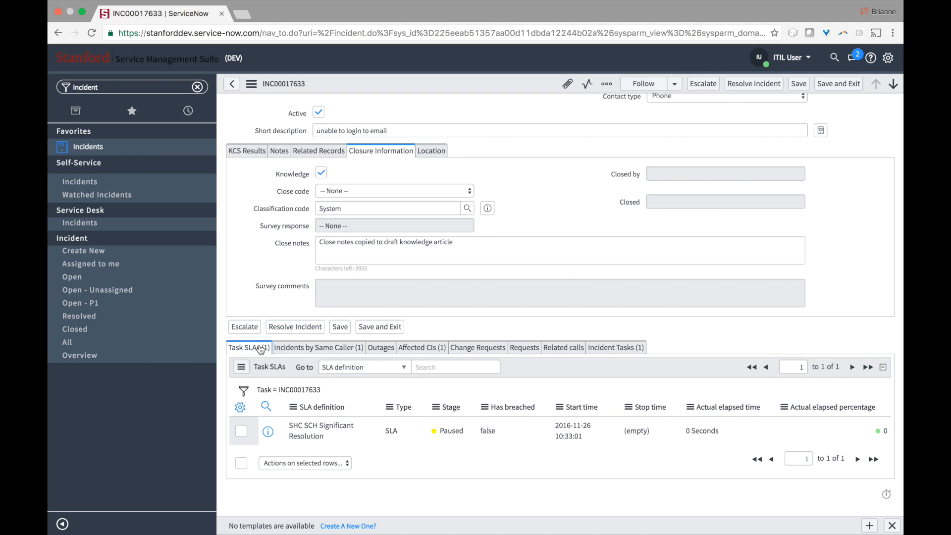
pyautogui.click(269, 431)
pyautogui.click(601, 346)
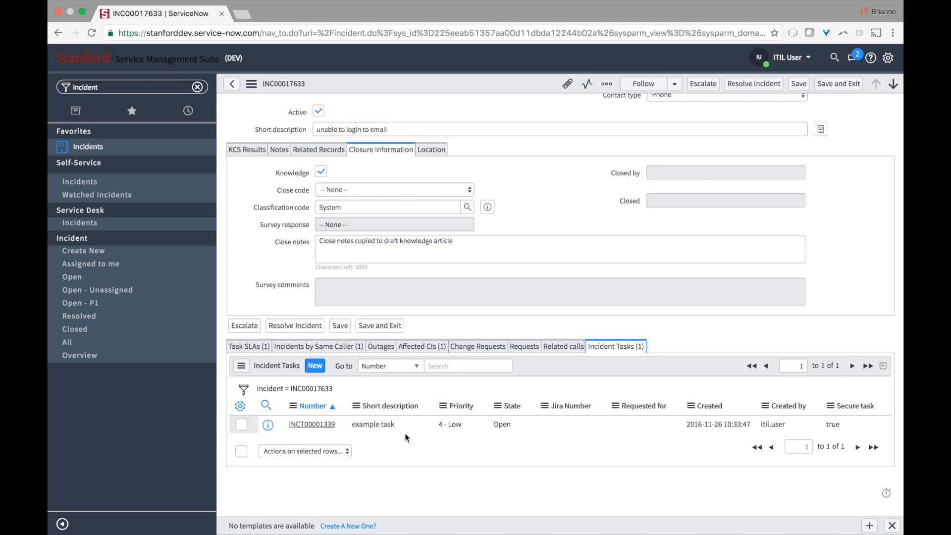
pyautogui.click(315, 367)
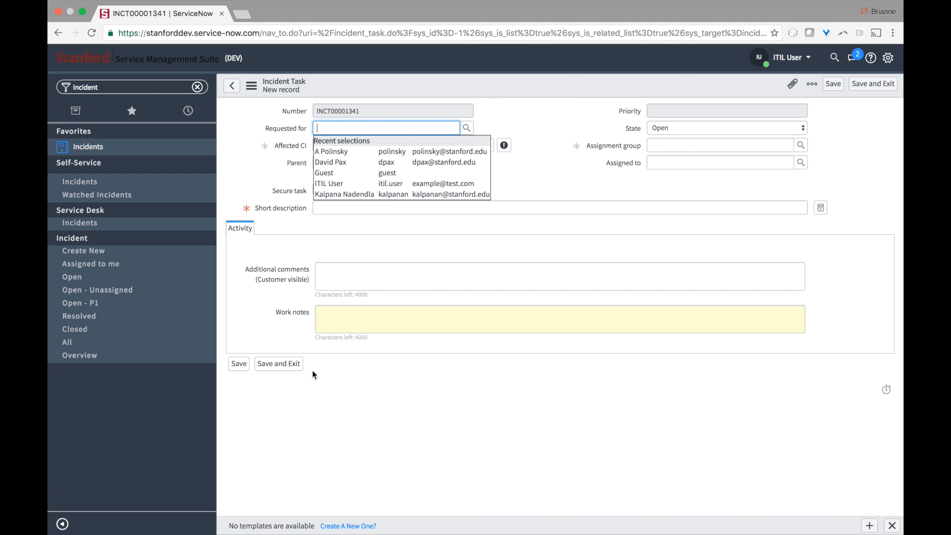
# - Set Requested for to Guest and short description to 'example task'
pyautogui.click(330, 175)
pyautogui.click(506, 197)
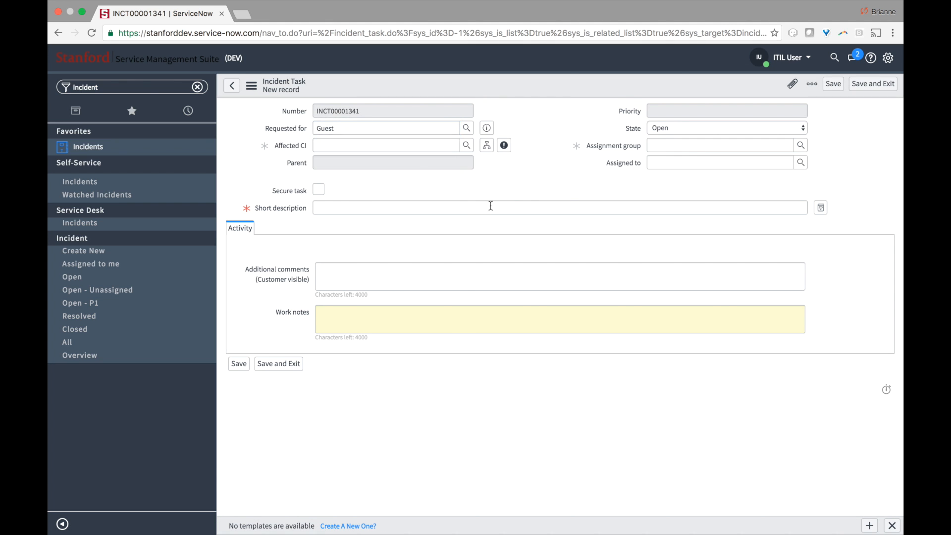
pyautogui.click(461, 206)
pyautogui.write('e')
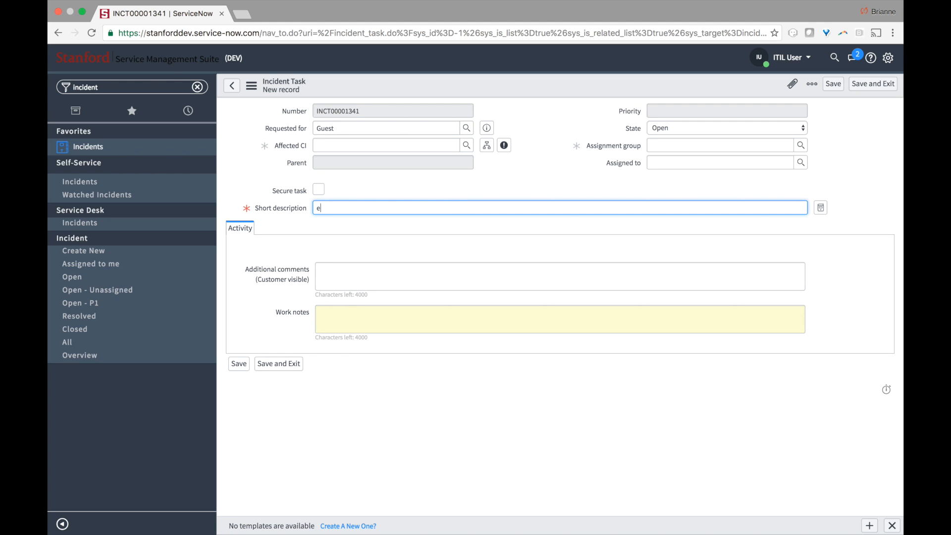
pyautogui.write('xample task')
# - Assign the task to the Change Management group, leaving Assigned to empty, and save it
pyautogui.moveTo(639, 153)
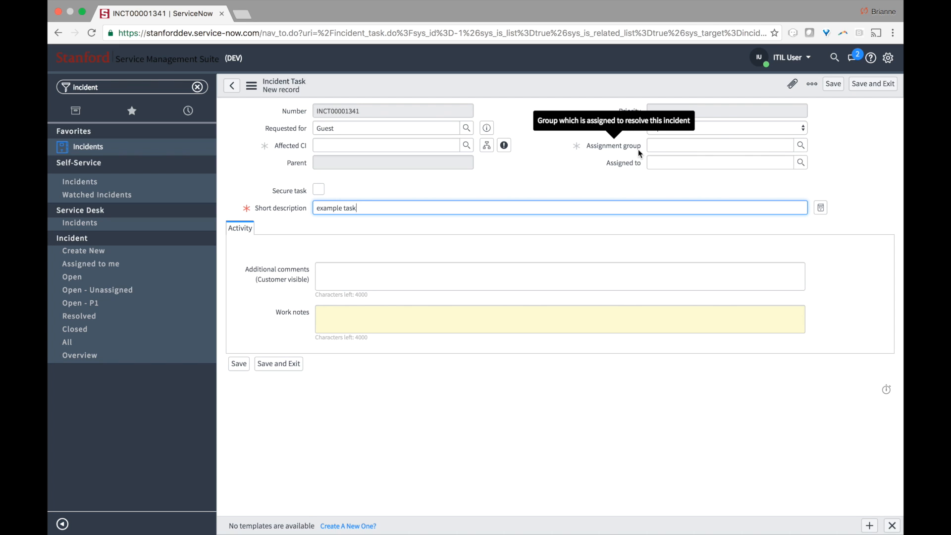
pyautogui.click(800, 145)
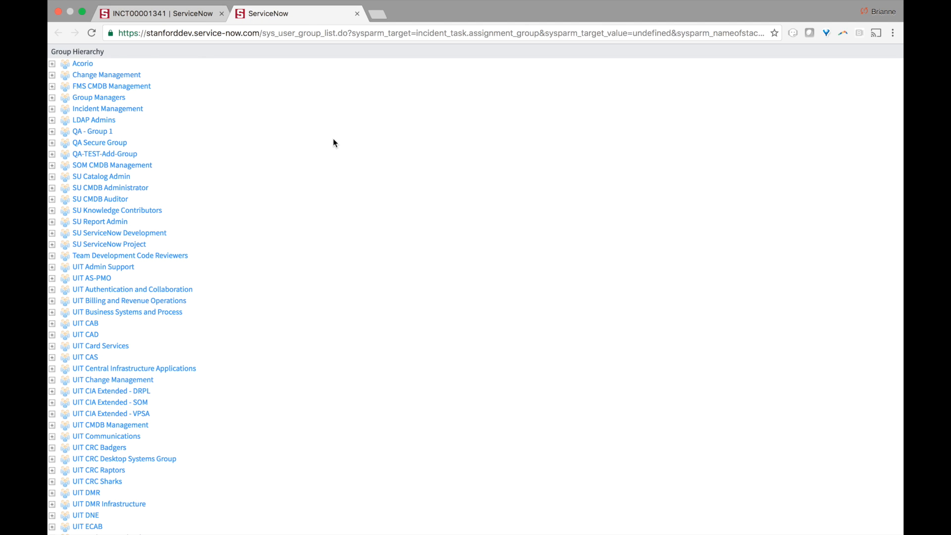
pyautogui.click(138, 74)
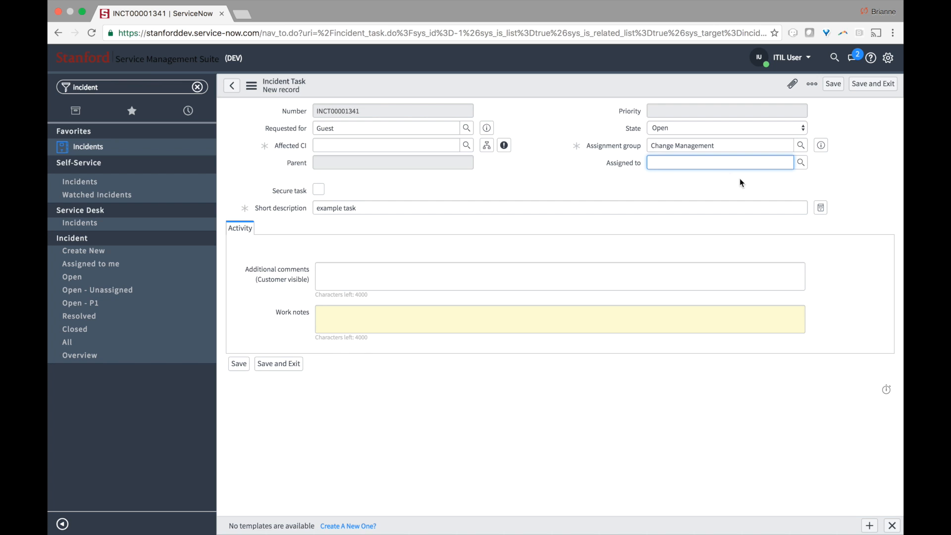
pyautogui.click(800, 165)
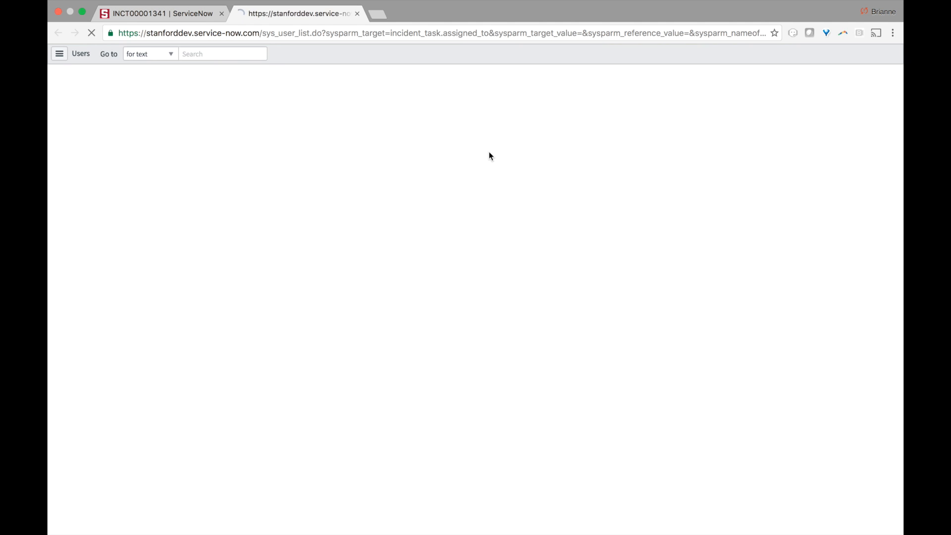
pyautogui.click(357, 14)
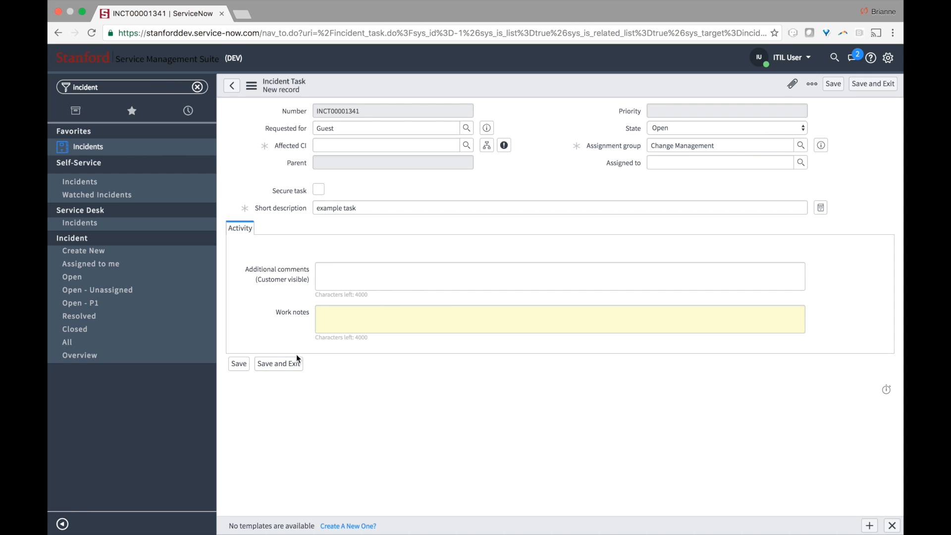
pyautogui.click(238, 365)
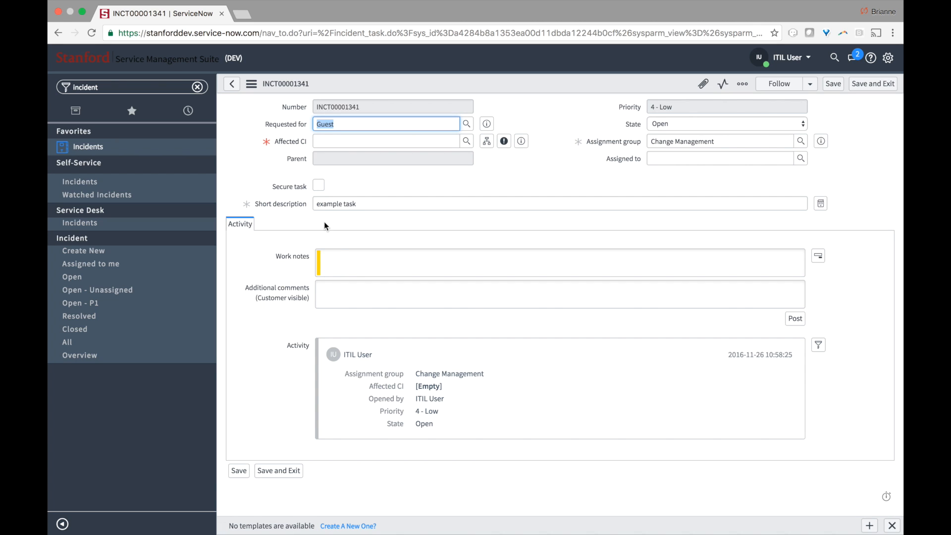
# - Mark the task secure with Affected CI Secure Email, then save and return to INC00017633
pyautogui.click(323, 187)
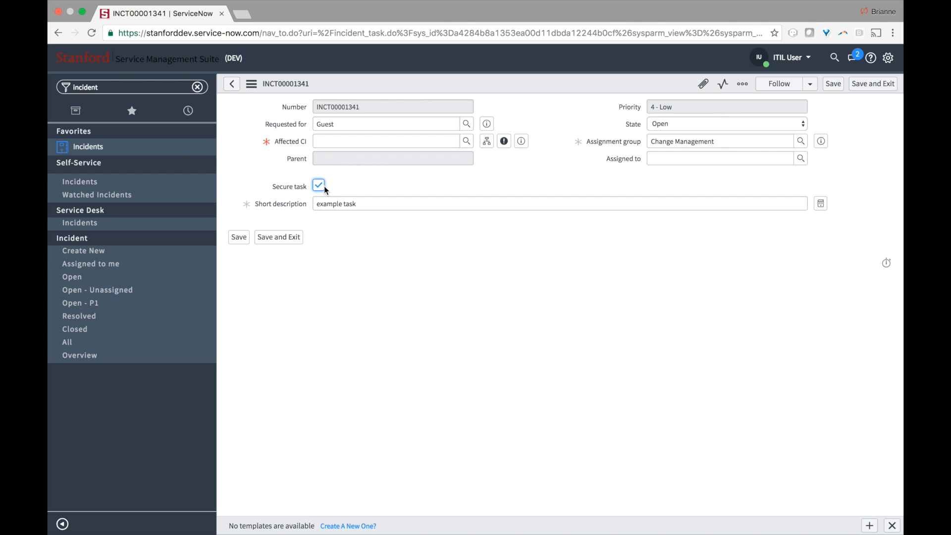
pyautogui.click(363, 136)
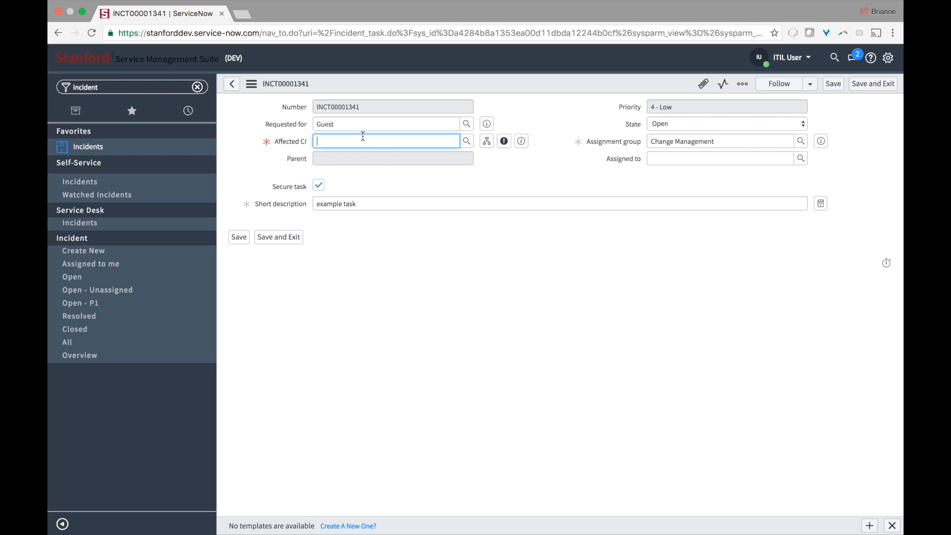
pyautogui.click(341, 196)
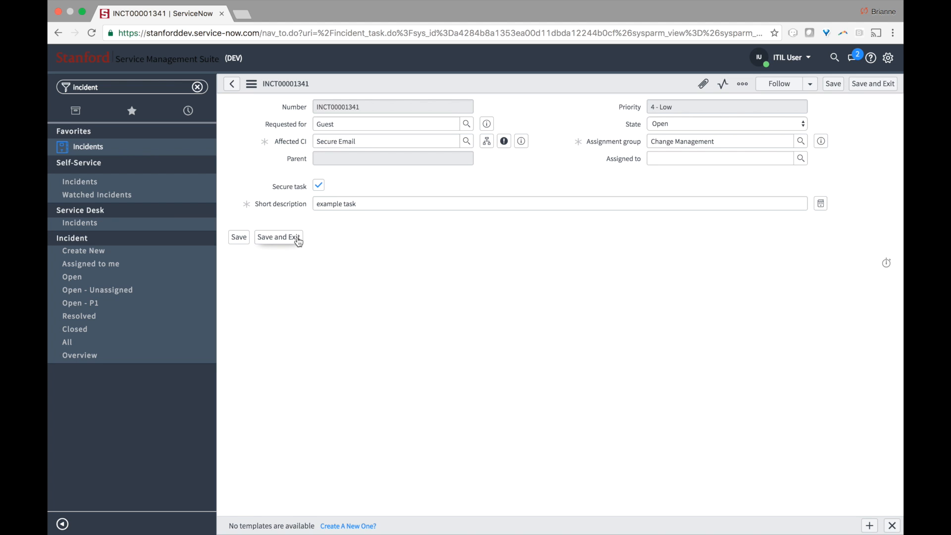
pyautogui.click(278, 238)
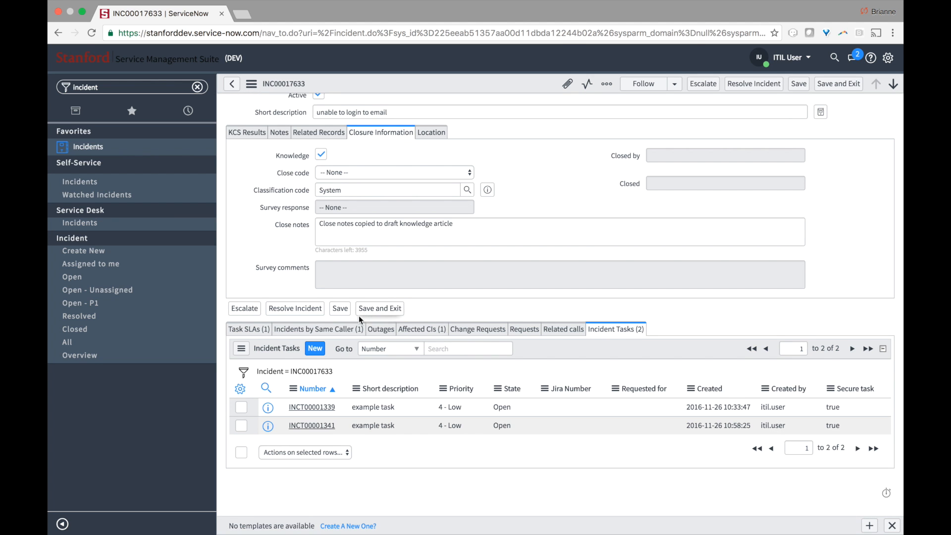
pyautogui.click(351, 332)
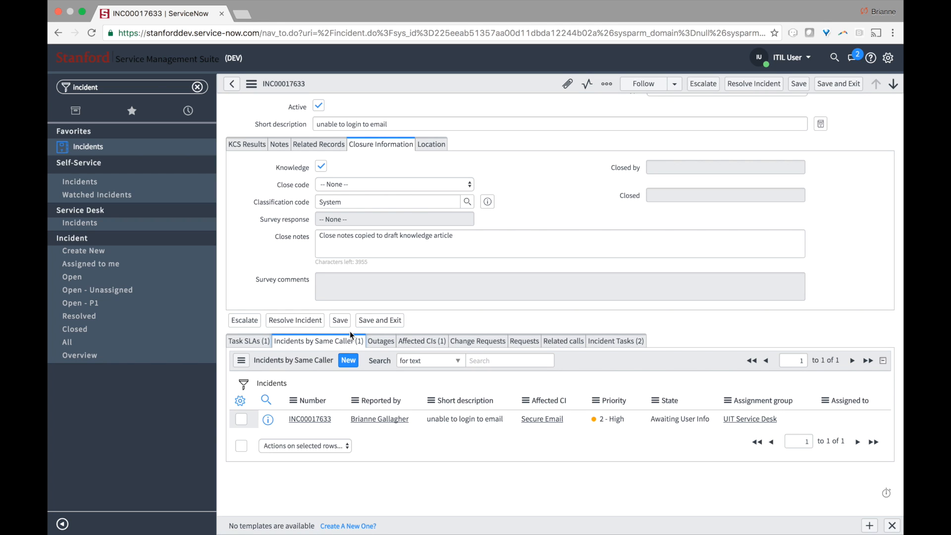
# - Check the Outages list and review the close notes 'close notes here - reset password' and short description
pyautogui.click(376, 343)
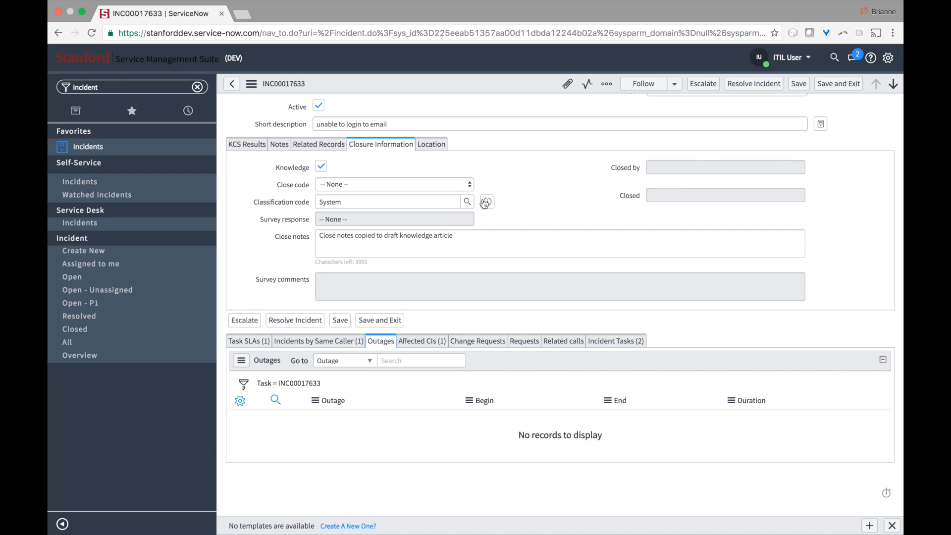
pyautogui.click(377, 203)
pyautogui.moveTo(376, 203); pyautogui.dragTo(288, 187)
pyautogui.moveTo(461, 243); pyautogui.dragTo(284, 200)
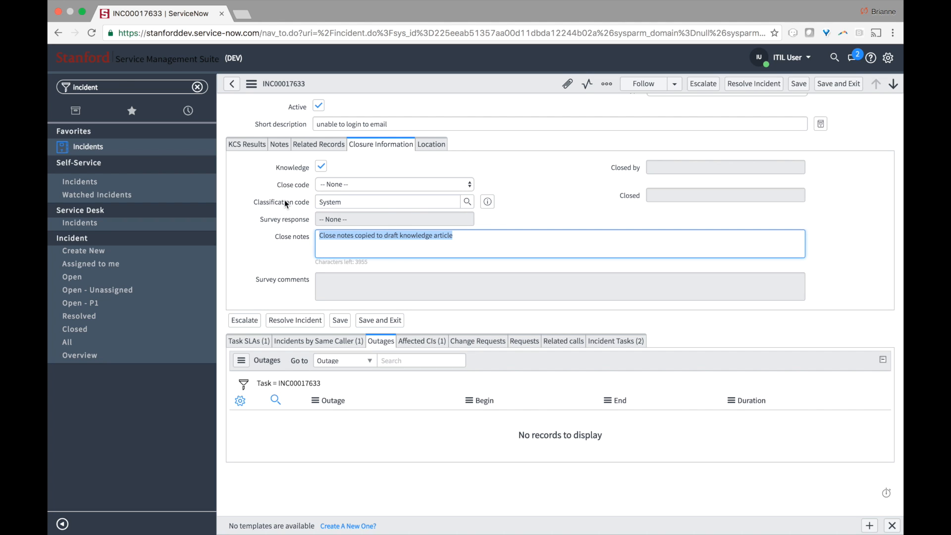
pyautogui.click(391, 157)
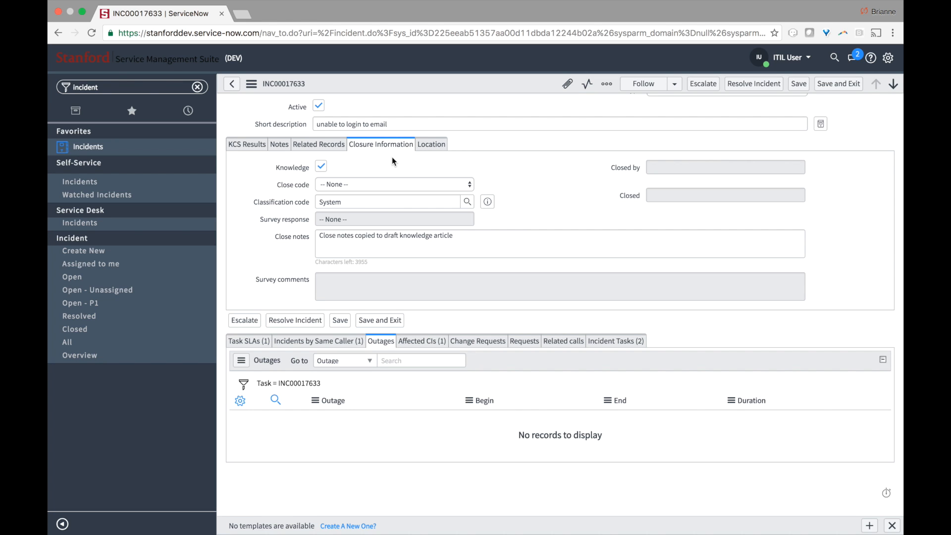
pyautogui.click(321, 168)
pyautogui.scroll(2, 321, 171)
pyautogui.tripleClick(335, 160)
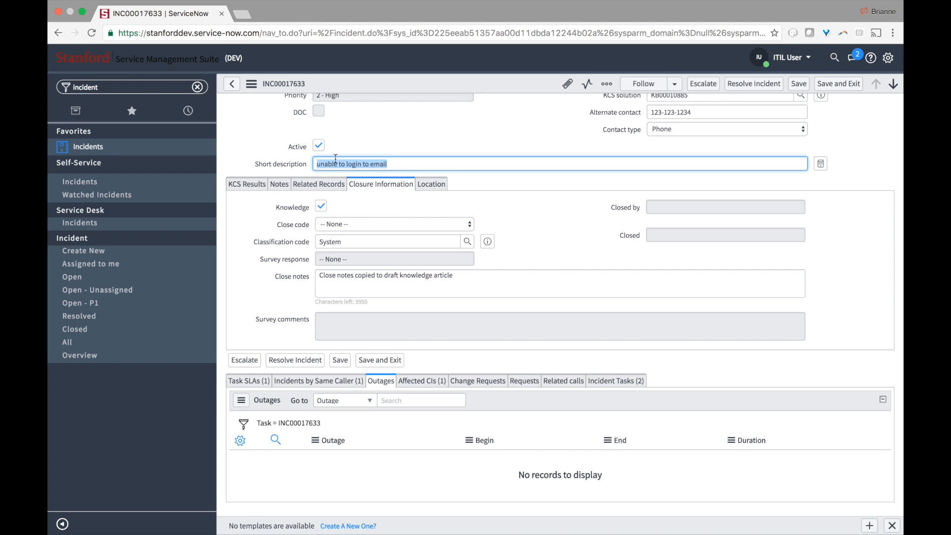
pyautogui.click(377, 136)
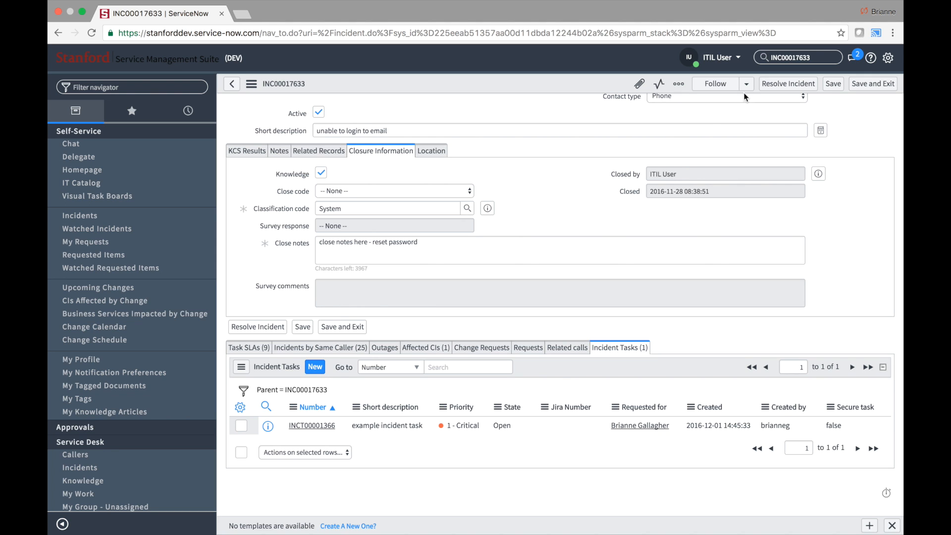
# - Resolve incident INC00017633, confirming despite its still-open incident task
pyautogui.click(783, 85)
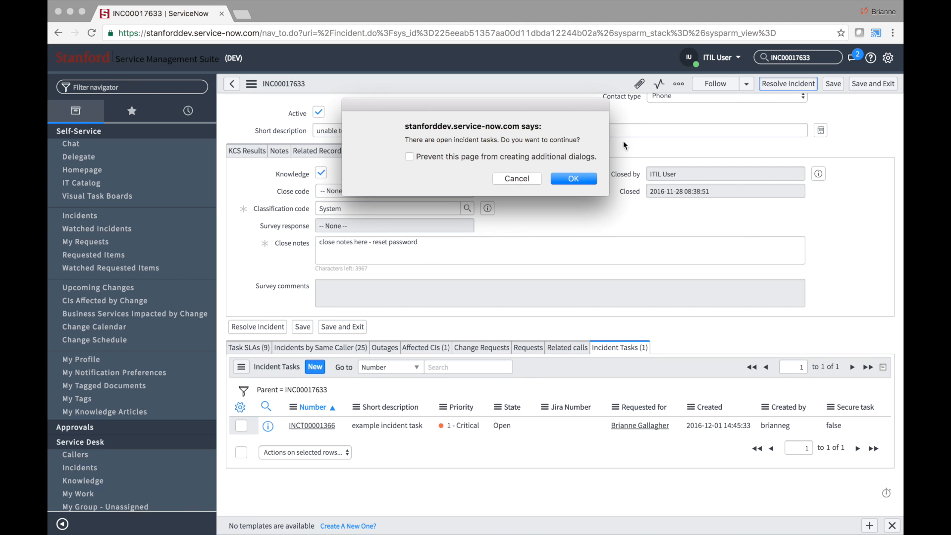
pyautogui.click(577, 180)
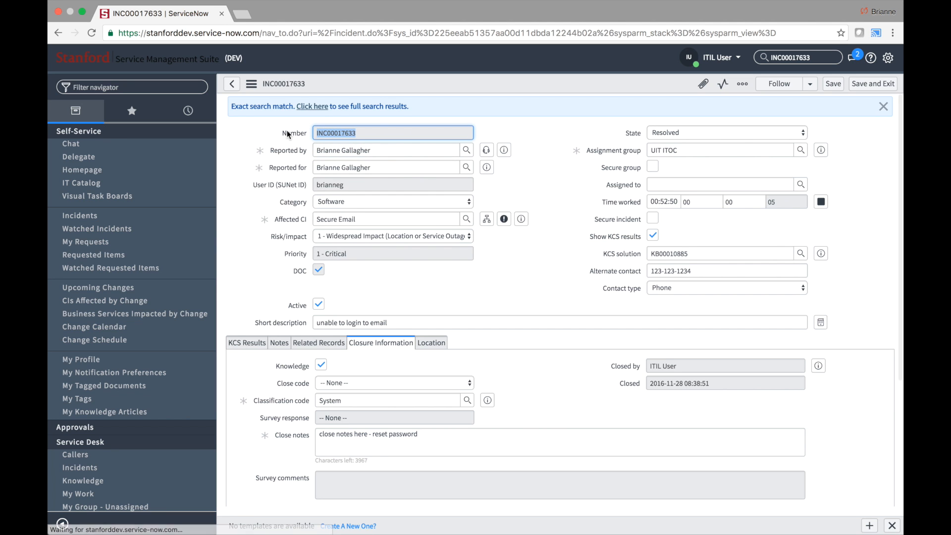
# - Impersonate the user who reported the incident
pyautogui.click(706, 59)
pyautogui.click(709, 90)
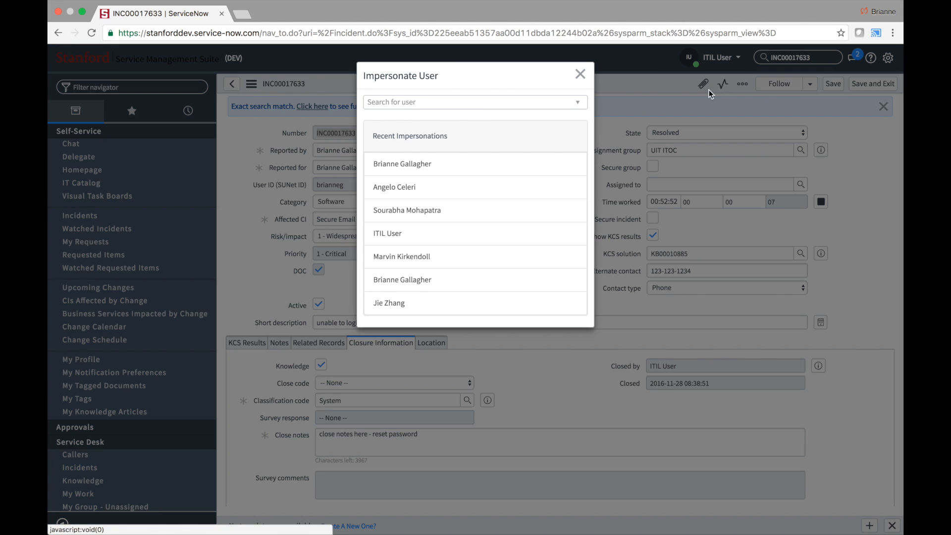
pyautogui.click(405, 165)
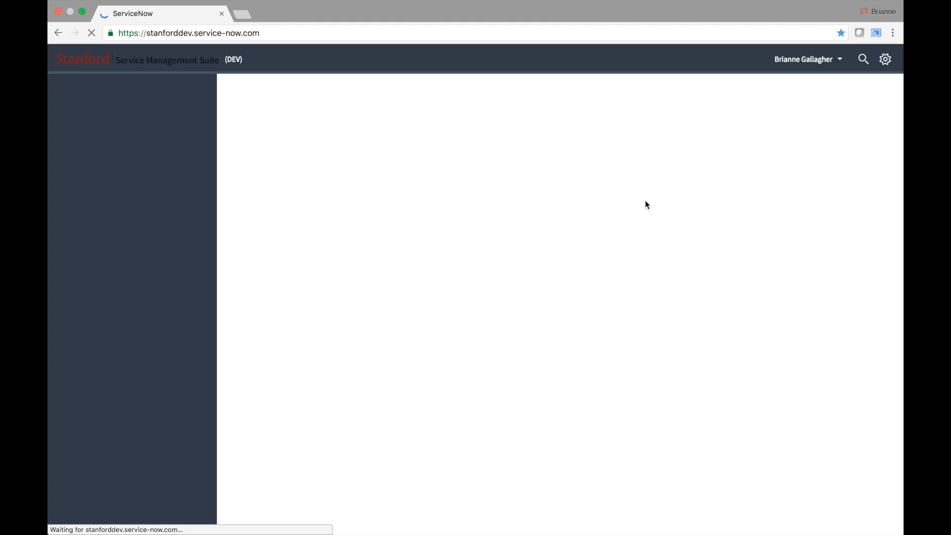
pyautogui.click(863, 62)
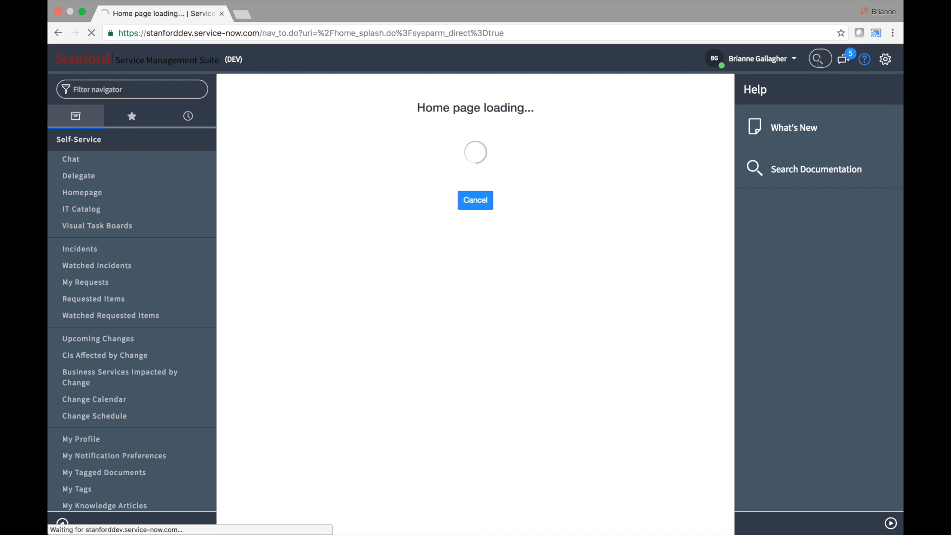
# - Search for INC00017633 to reopen it, then toggle the conversations sidebar open and closed
pyautogui.click(821, 63)
pyautogui.write('INC00017633')
pyautogui.press('Return')
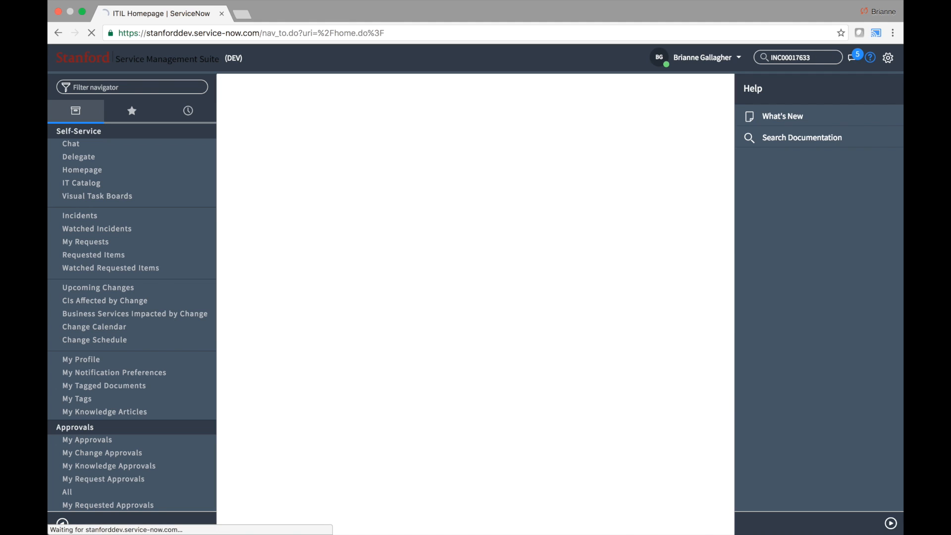
pyautogui.click(860, 58)
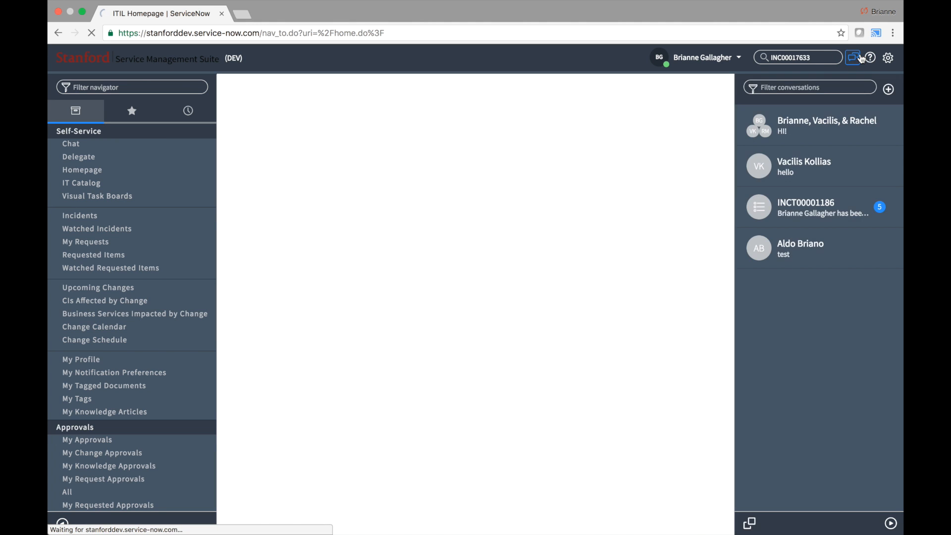
pyautogui.click(860, 58)
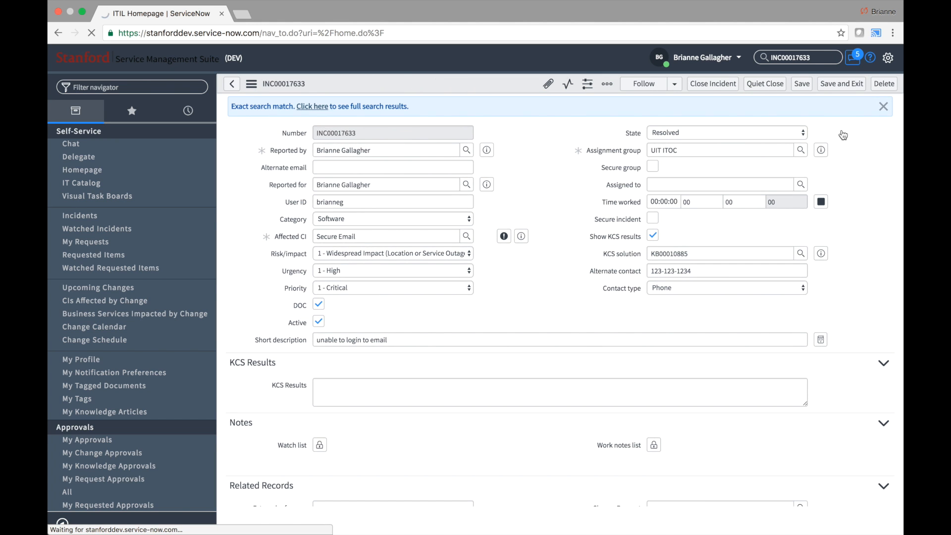
# - Close INC00017633 despite its open task and scroll down to the Incident Tasks list
pyautogui.click(718, 83)
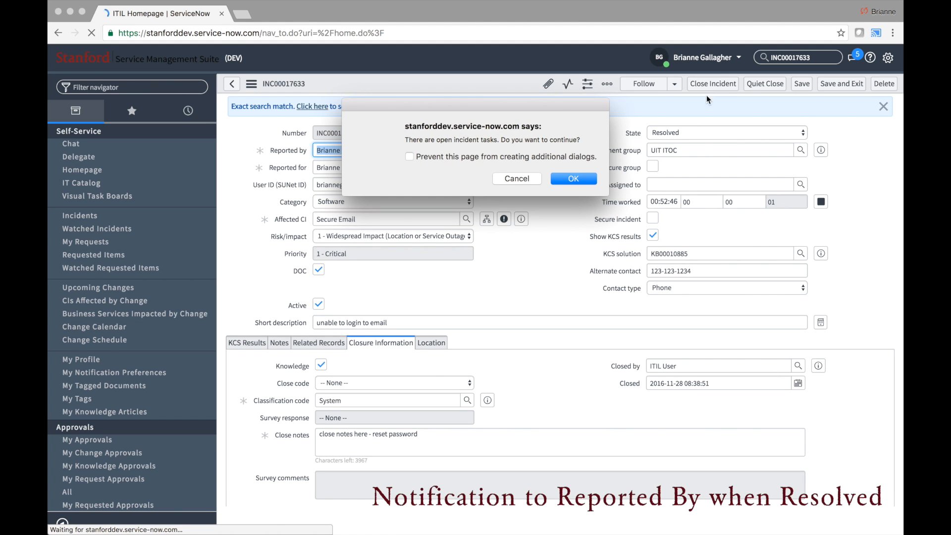
pyautogui.click(582, 178)
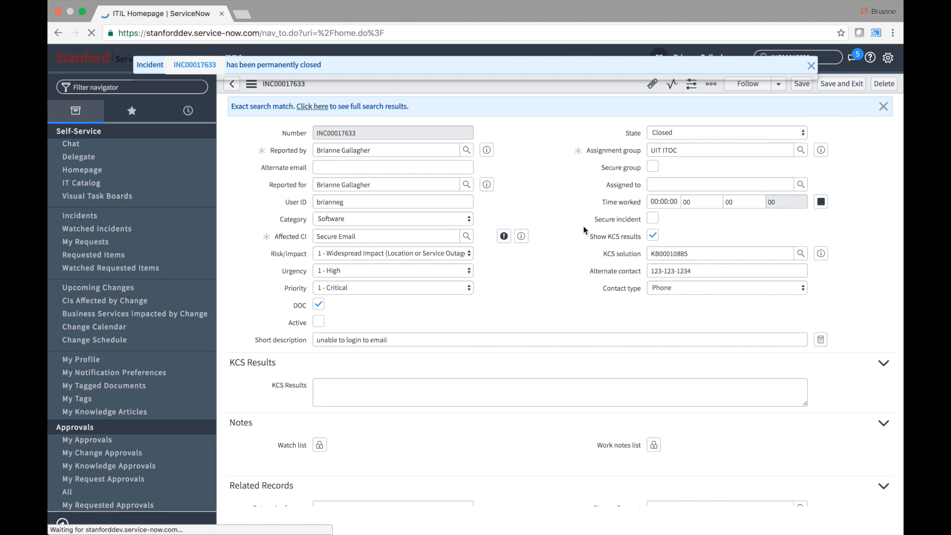
pyautogui.scroll(-5, 584, 231)
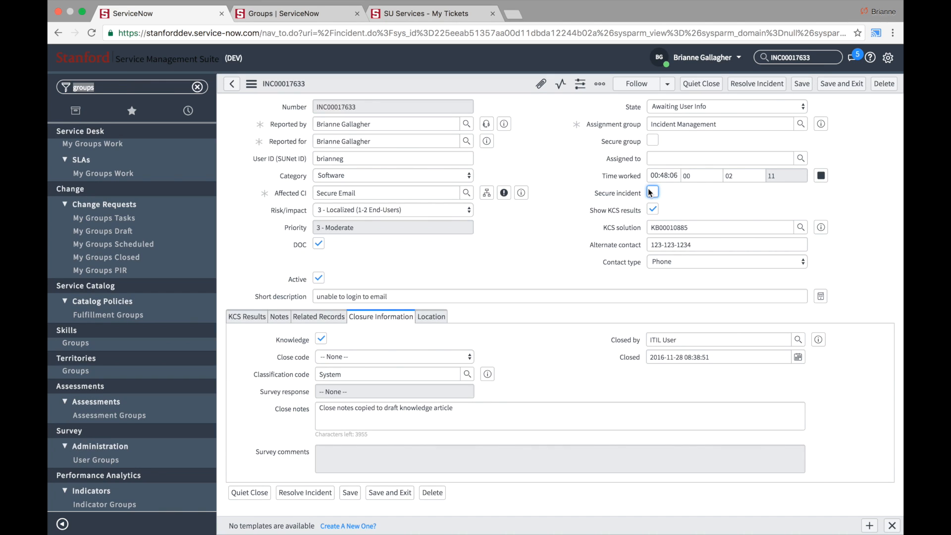
pyautogui.press('Tab')
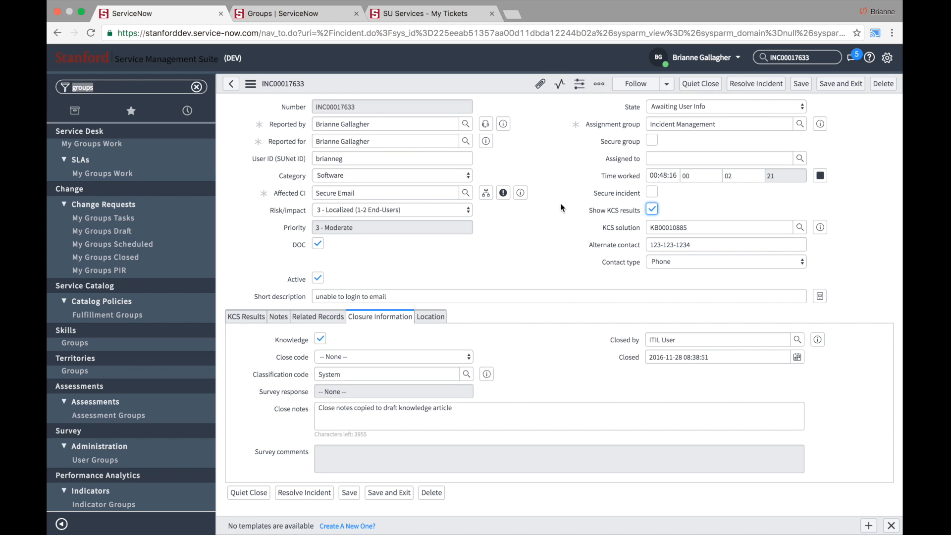
# - Set Risk/impact to 1 - Widespread Impact and save the incident at 1 - Critical priority
pyautogui.click(449, 213)
pyautogui.press('Escape')
pyautogui.click(510, 161)
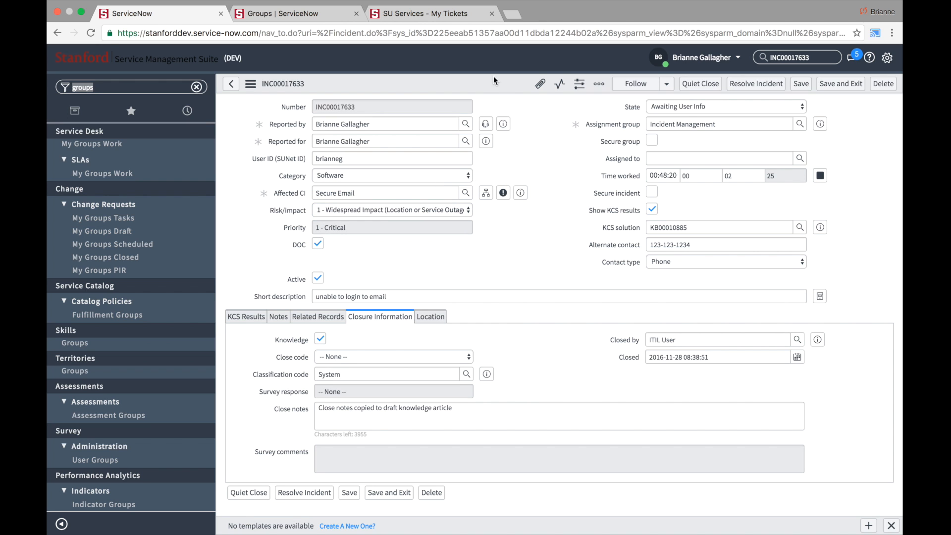
pyautogui.rightClick(503, 82)
pyautogui.click(501, 84)
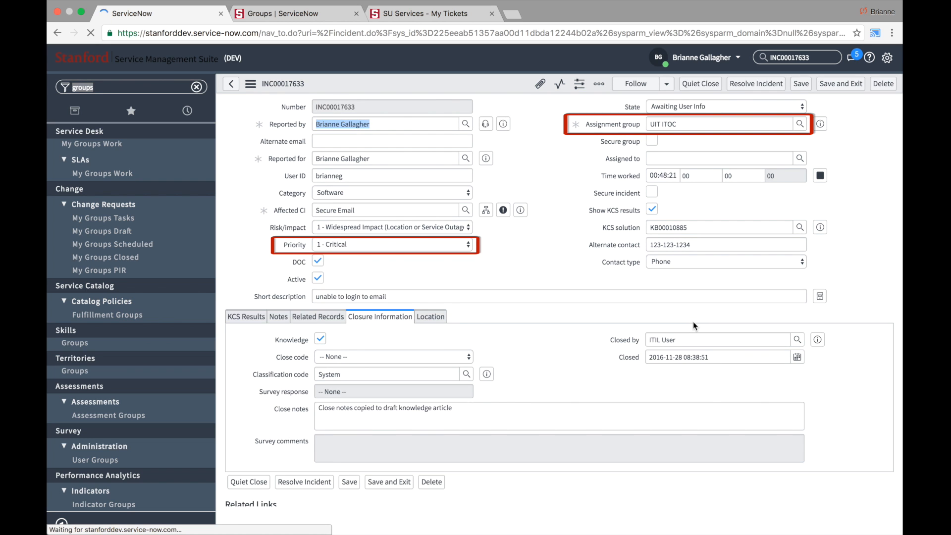
# - Check the Affected CI field and the Groups list, then return to INC00017633
pyautogui.click(586, 265)
pyautogui.click(432, 201)
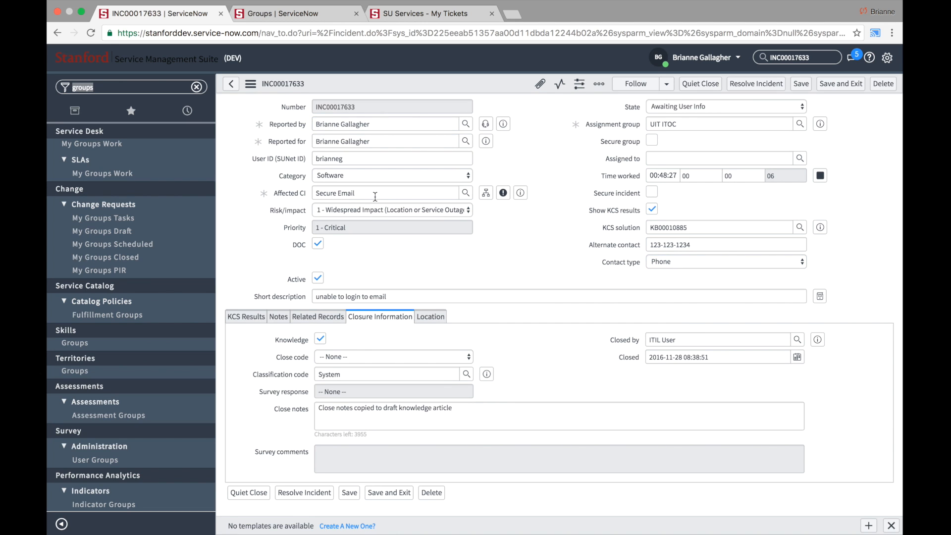
pyautogui.click(374, 195)
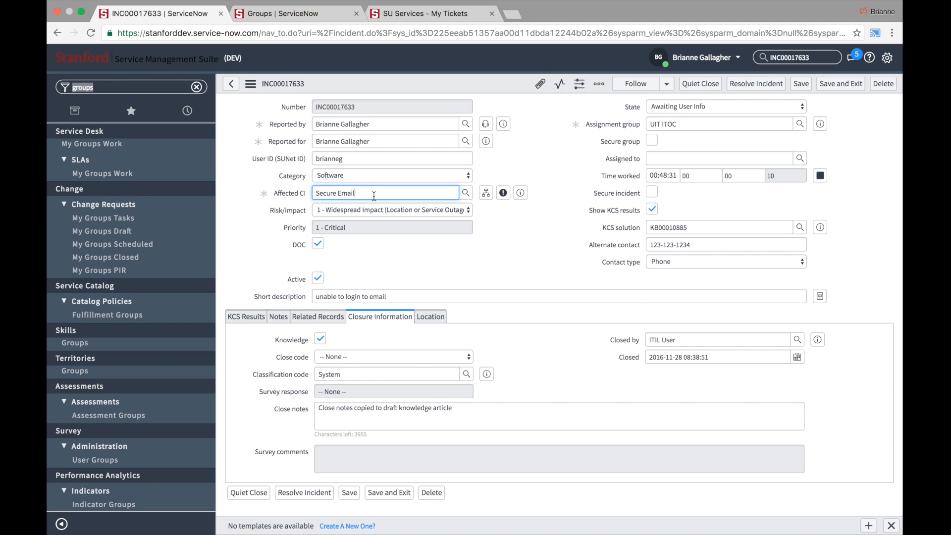
pyautogui.click(283, 16)
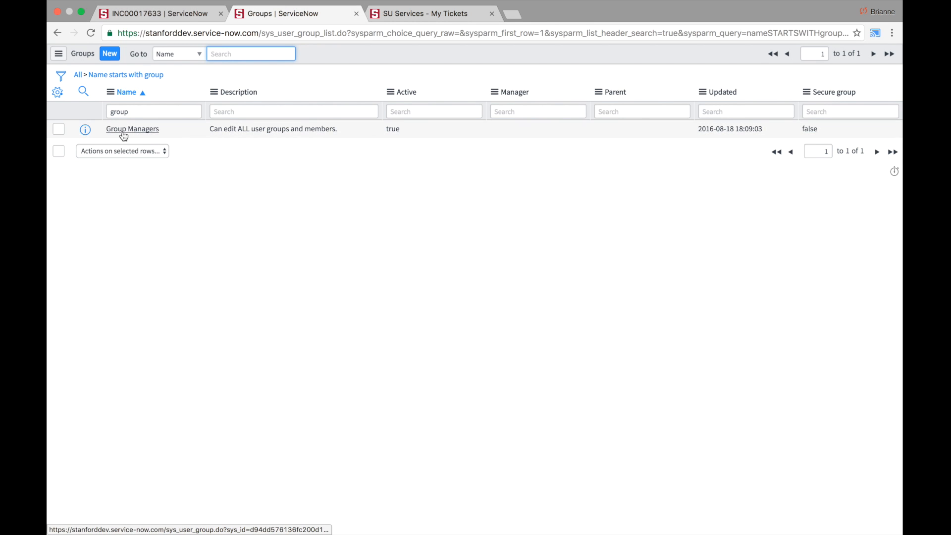
pyautogui.click(146, 17)
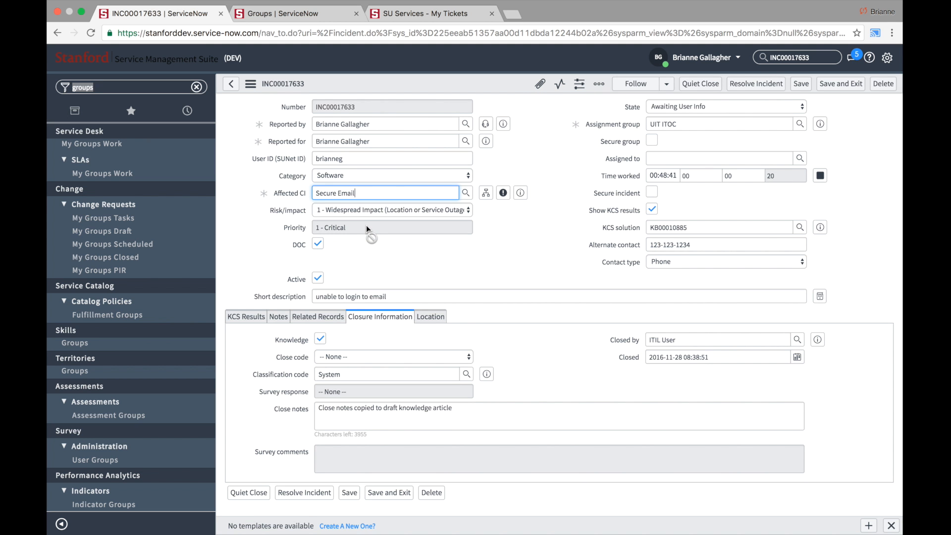
pyautogui.click(502, 229)
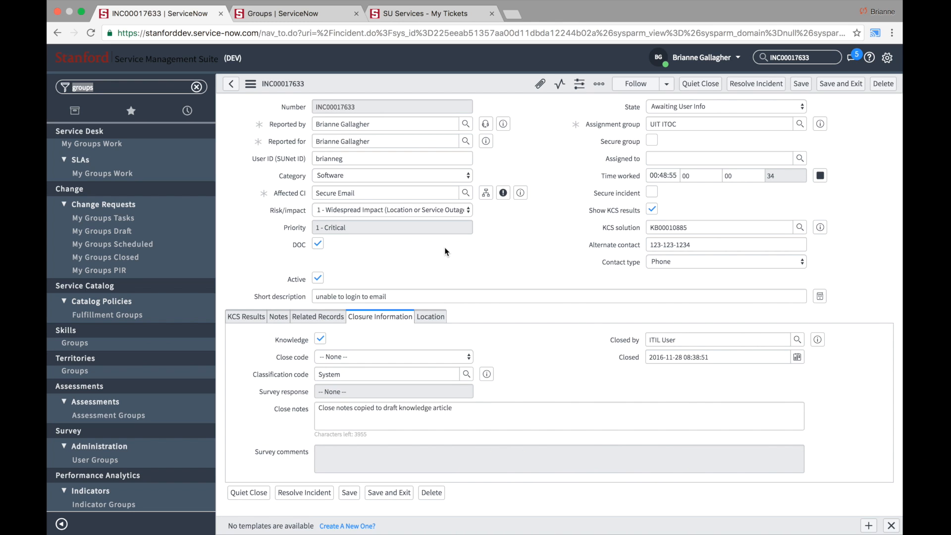
# - Check the DOC box and save the incident again from the header menu
pyautogui.click(318, 245)
pyautogui.moveTo(302, 249)
pyautogui.rightClick(498, 87)
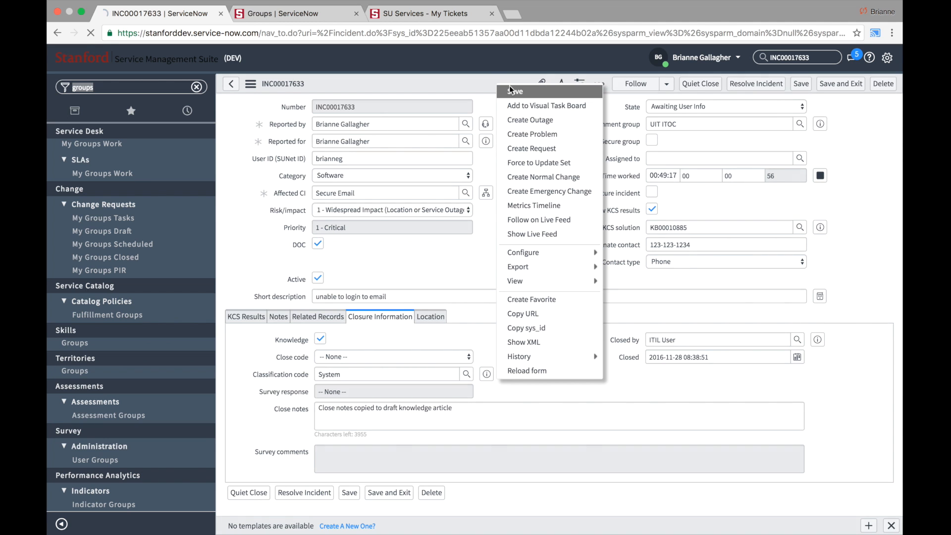
pyautogui.click(509, 85)
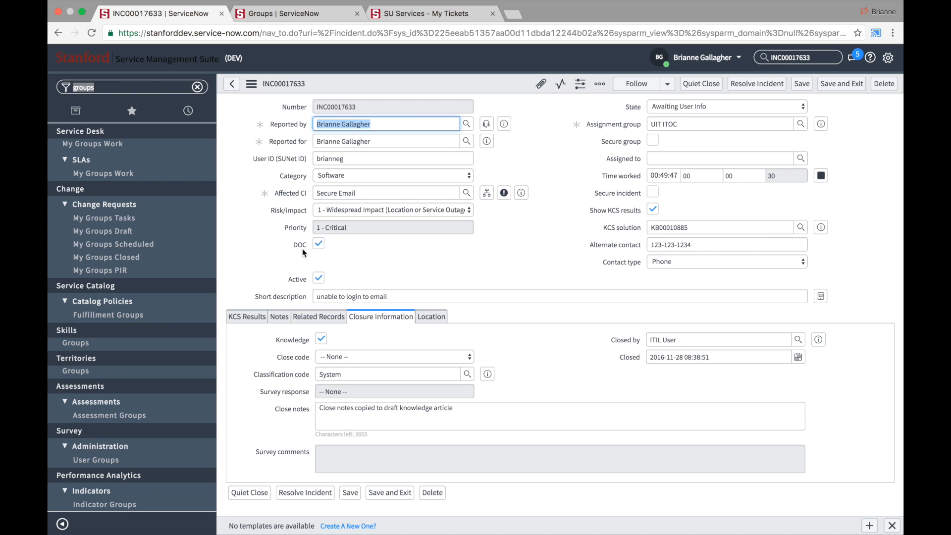
# - Impersonate the ITIL User account
pyautogui.click(688, 60)
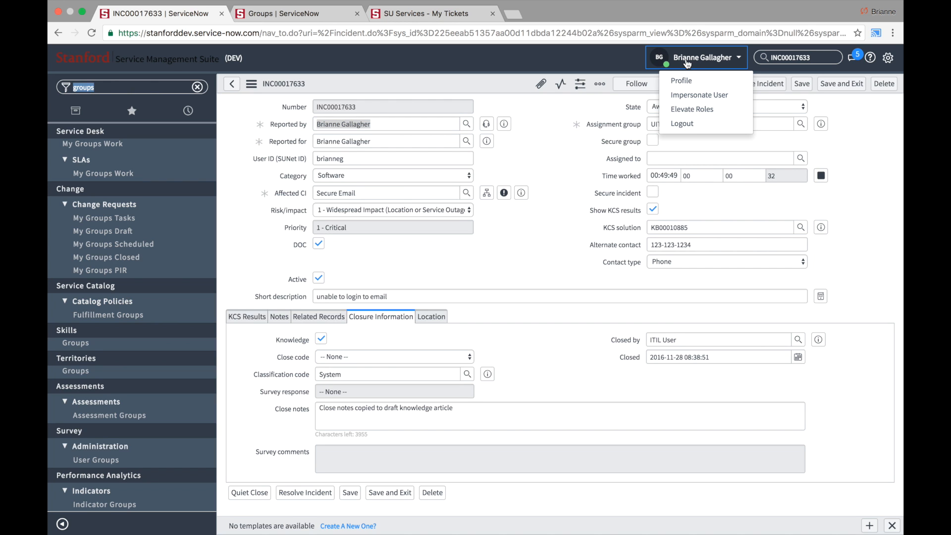
pyautogui.click(701, 94)
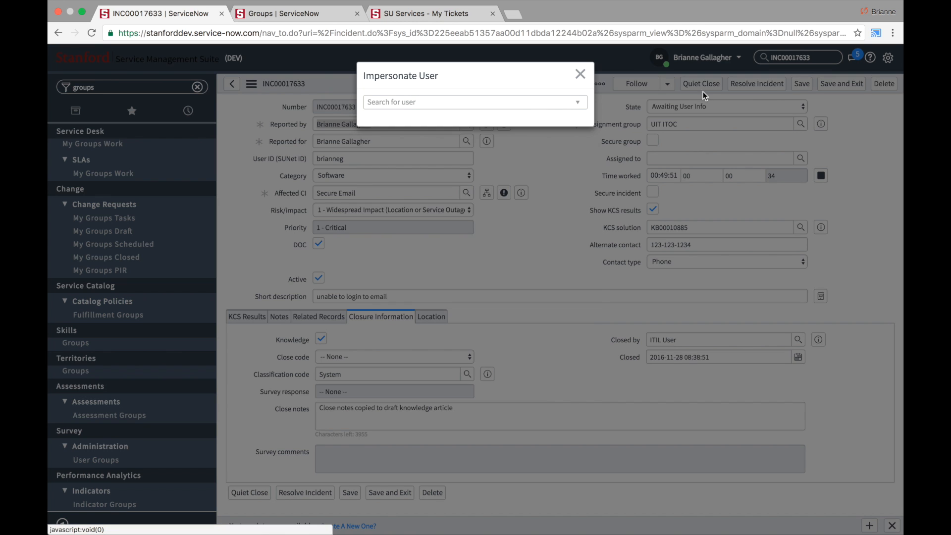
pyautogui.click(437, 210)
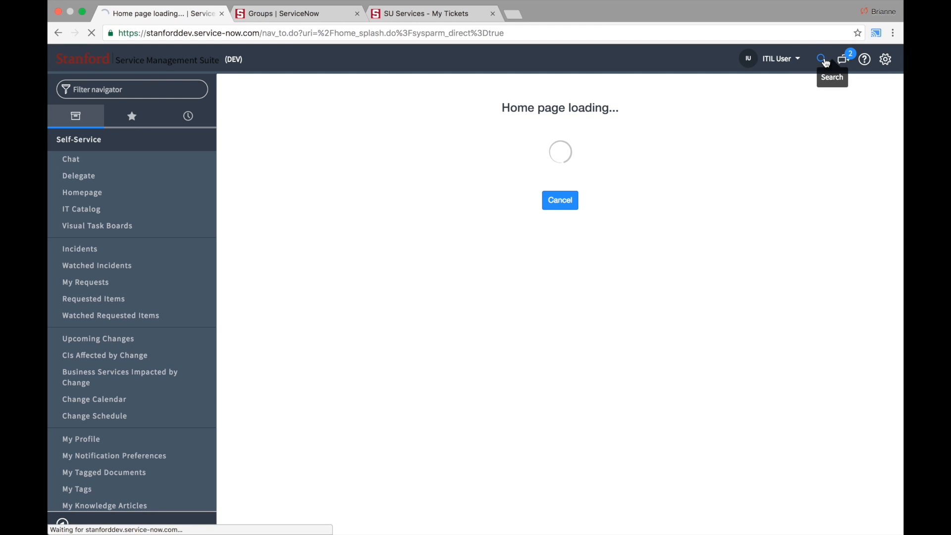
# - Paste INC00017633 into the header search and open the incident
pyautogui.click(824, 58)
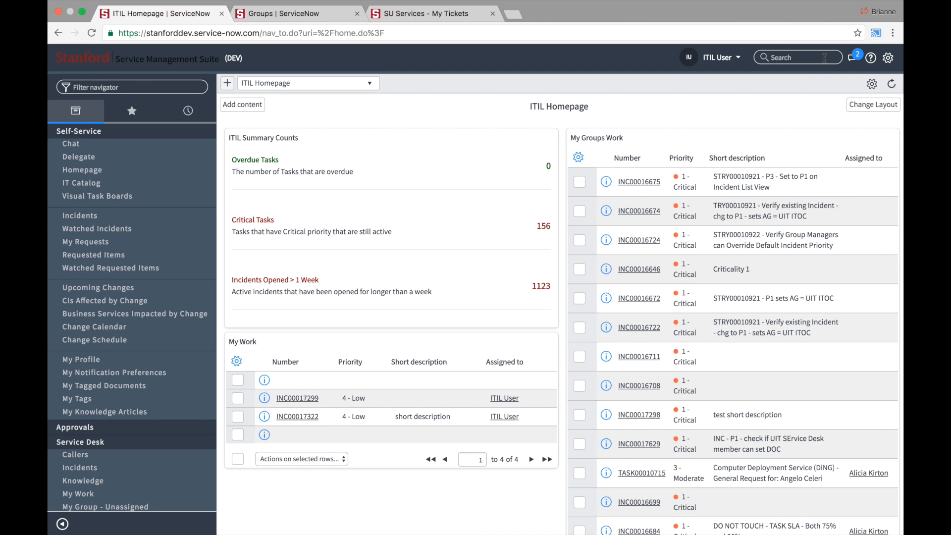
pyautogui.write('INC00017633')
pyautogui.press('Return')
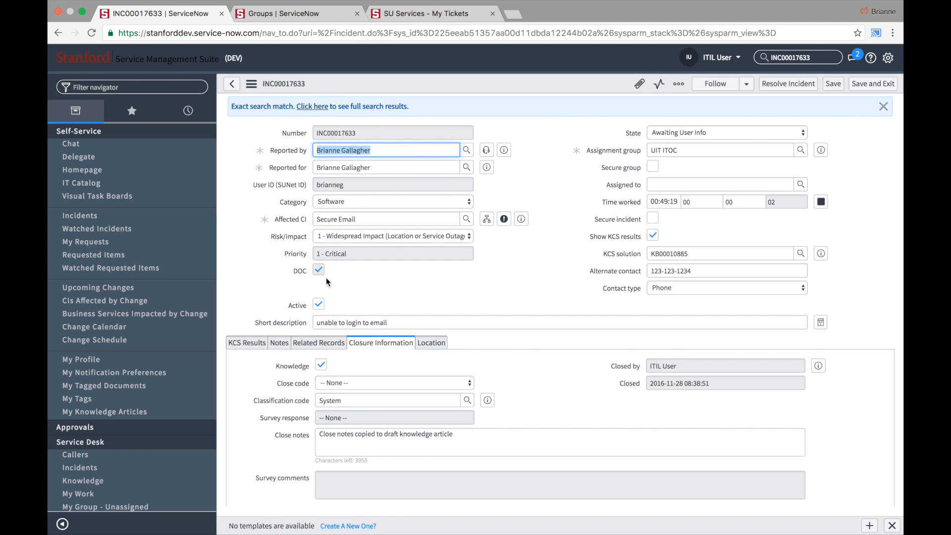
# - Try toggling the DOC checkbox on INC00017633 as ITIL User
pyautogui.click(320, 272)
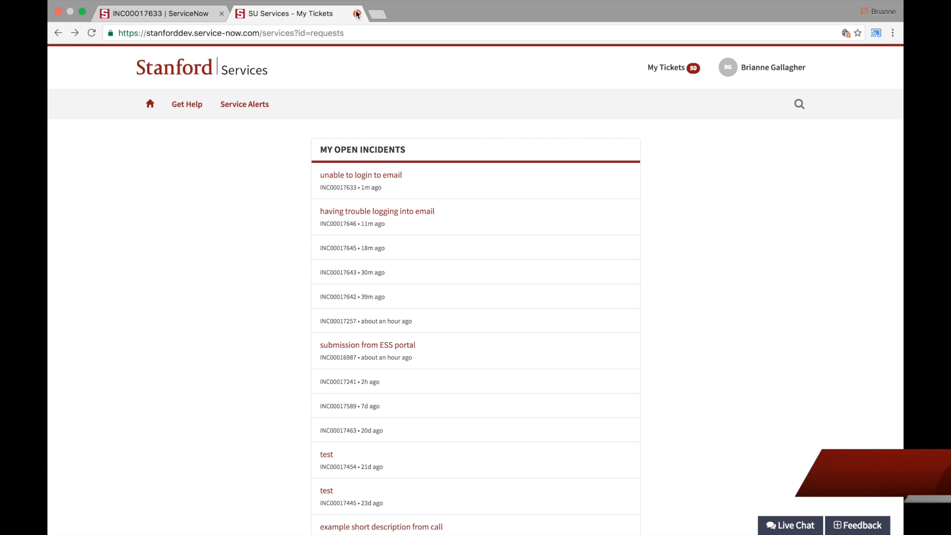
# - From the portal home, open the Get Help form and describe the problem as 'can't login to email'
pyautogui.click(186, 75)
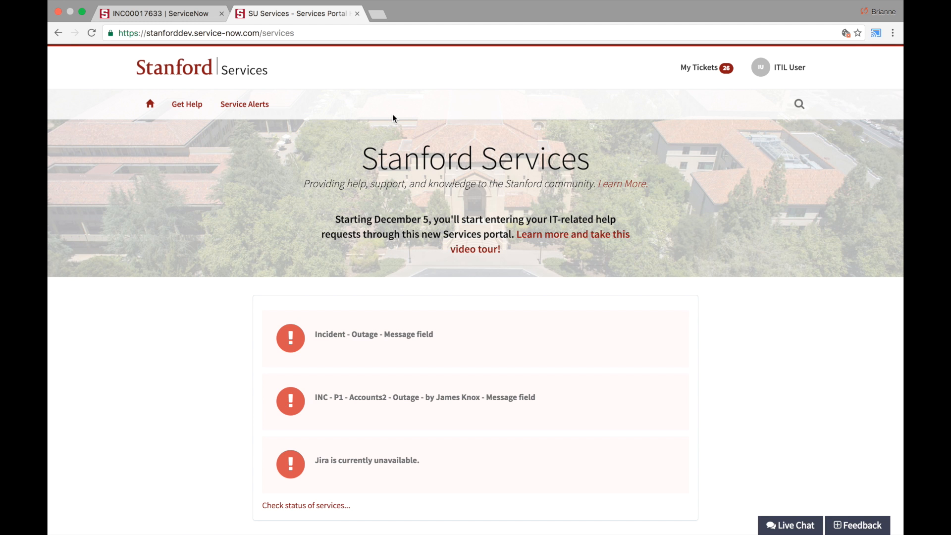
pyautogui.click(208, 107)
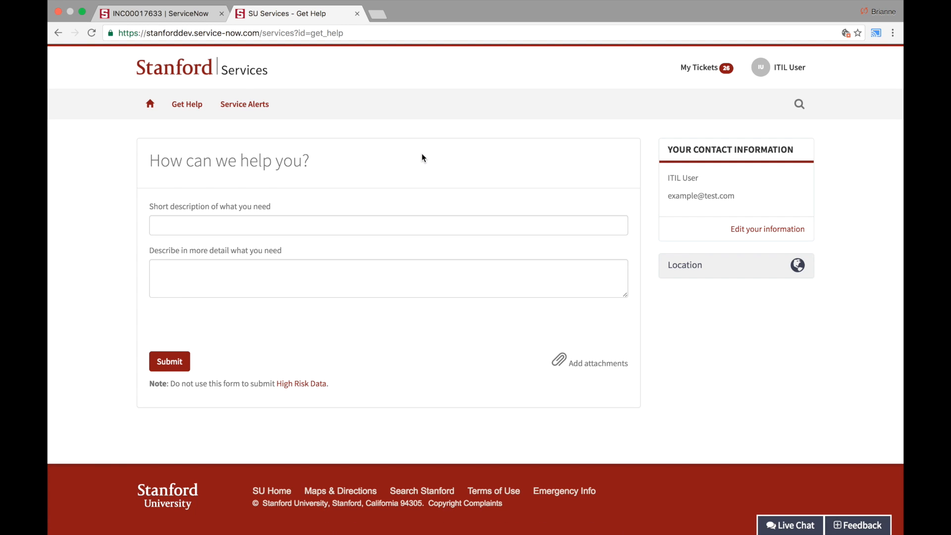
pyautogui.click(406, 227)
pyautogui.write("can't login to email")
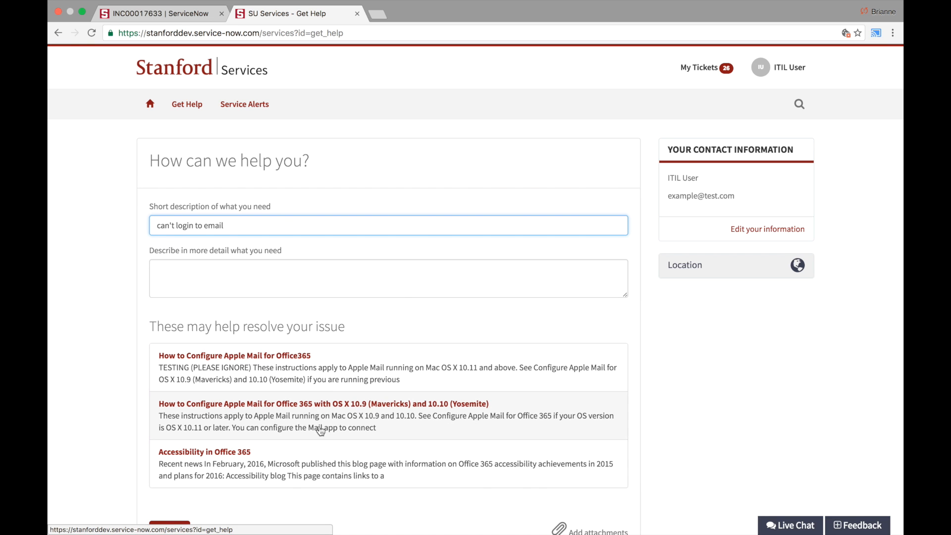
# - Dismiss the suggested Office 365 article, submit the request, and go to My Tickets
pyautogui.click(254, 457)
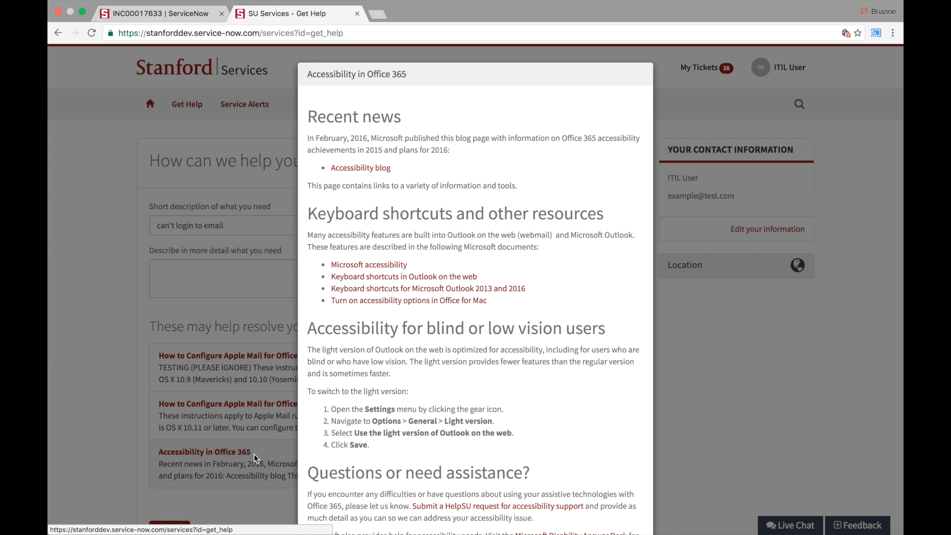
pyautogui.scroll(-5, 447, 338)
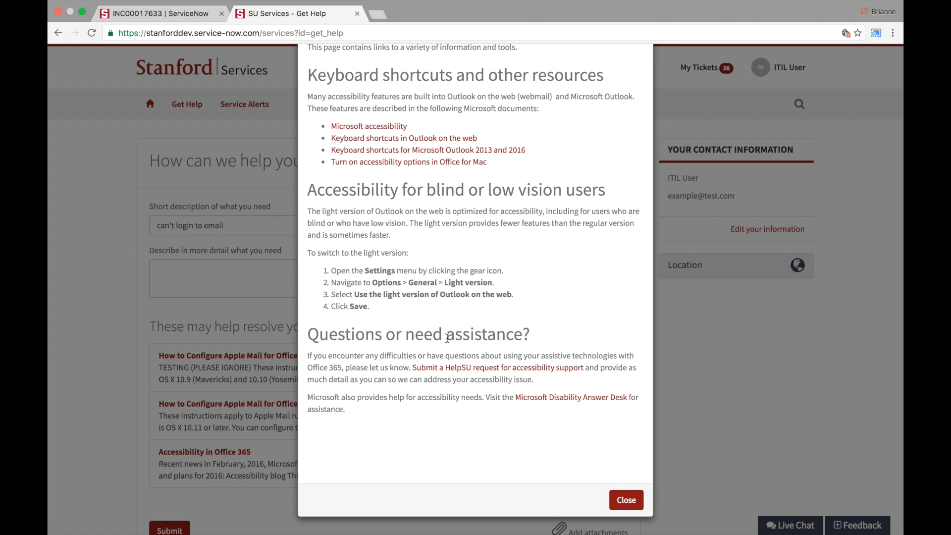
pyautogui.click(626, 500)
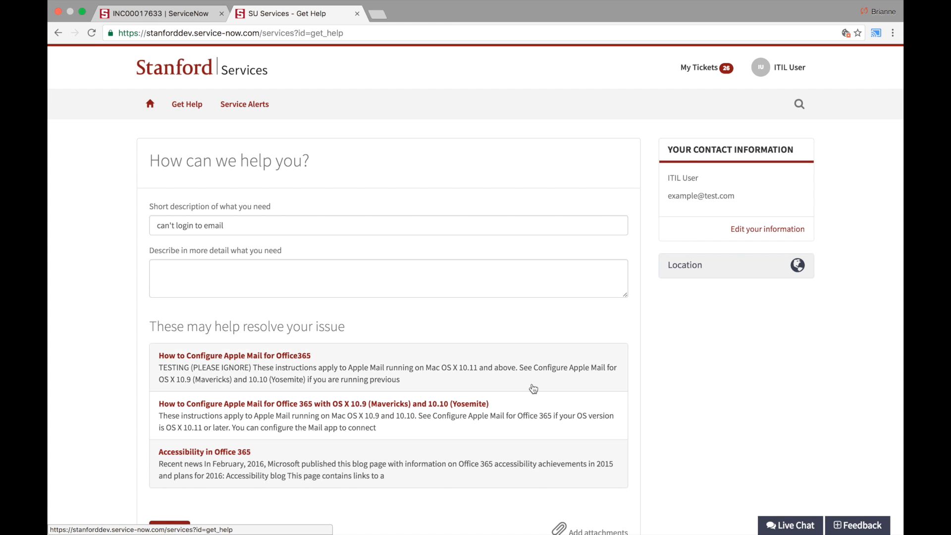
pyautogui.scroll(-3, 534, 389)
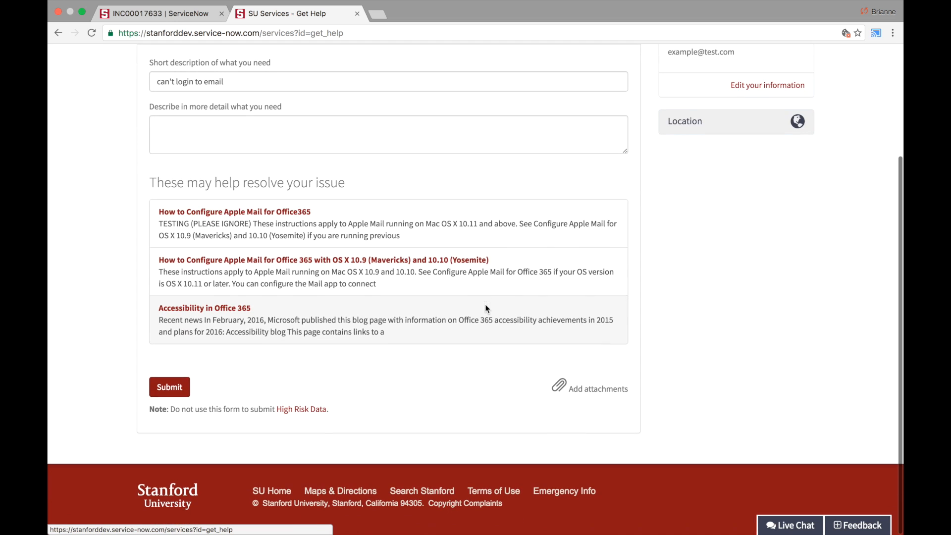
pyautogui.click(177, 383)
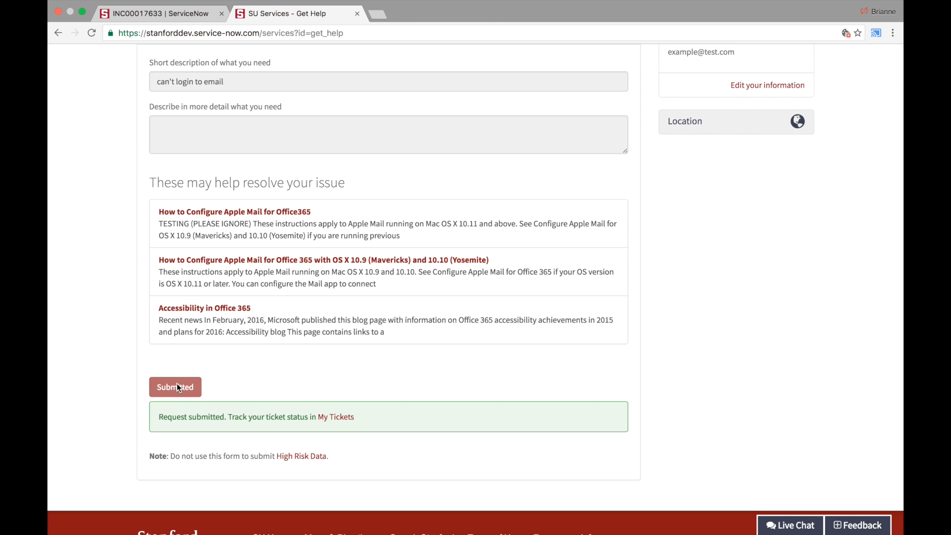
pyautogui.click(336, 421)
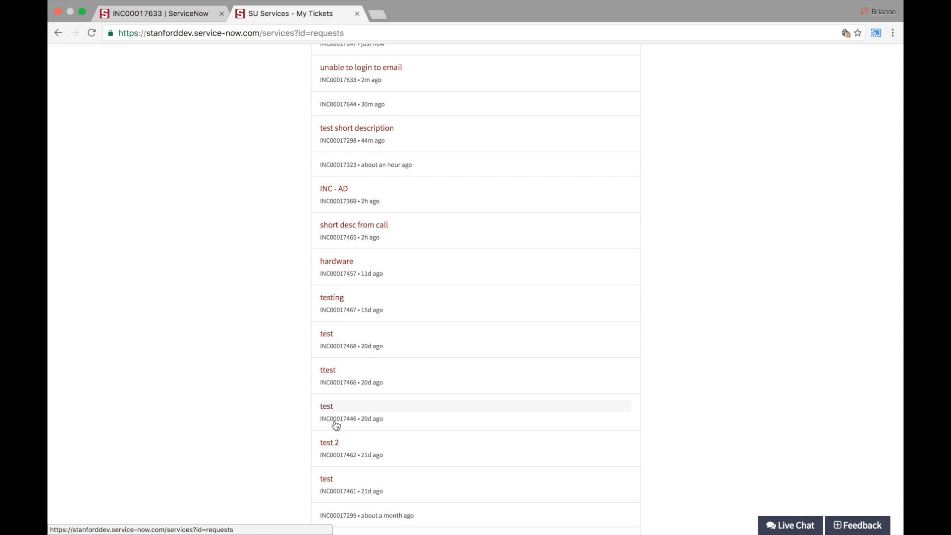
# - Comment 'any update on this?' on the can't login to email ticket
pyautogui.click(335, 181)
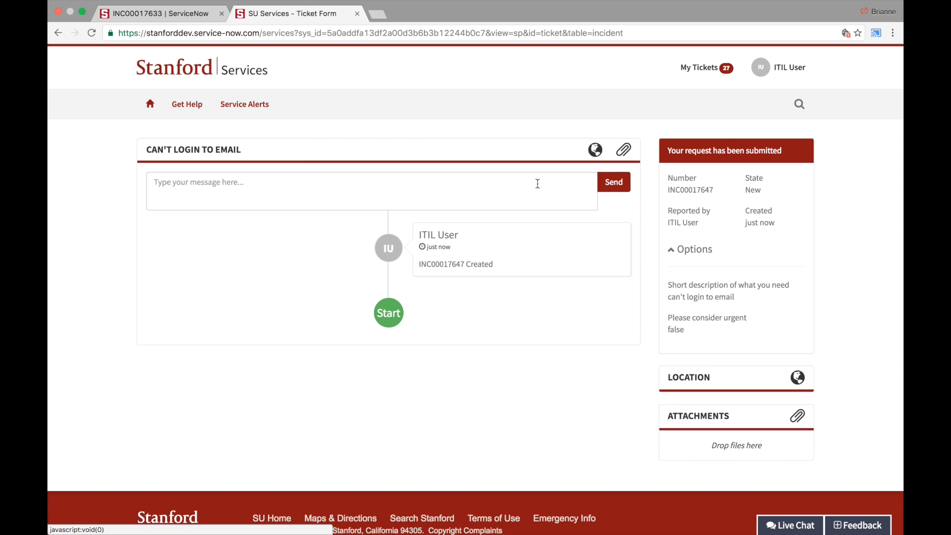
pyautogui.click(537, 184)
pyautogui.write('an')
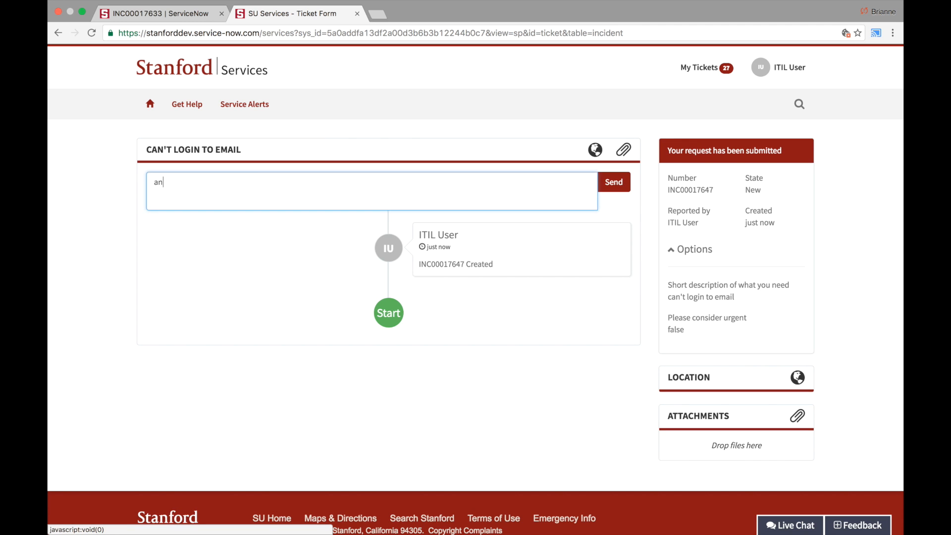
pyautogui.write('y update on this?')
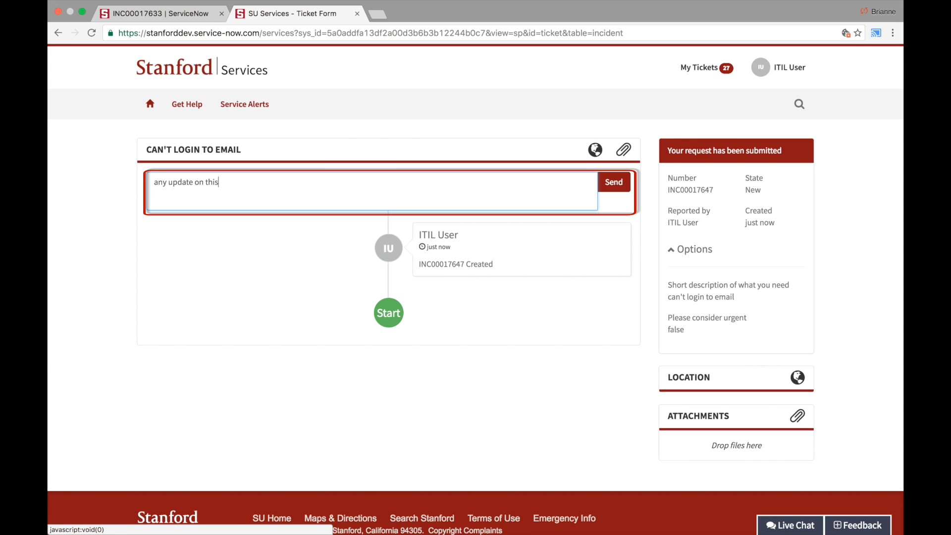
pyautogui.press('Return')
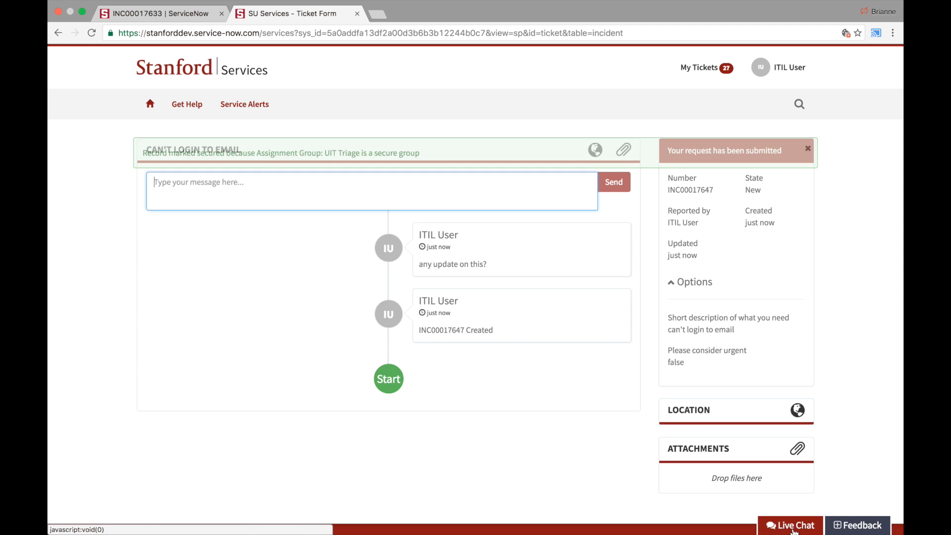
# - Start a live chat and send 'hi needing assistance' to the service desk
pyautogui.click(792, 529)
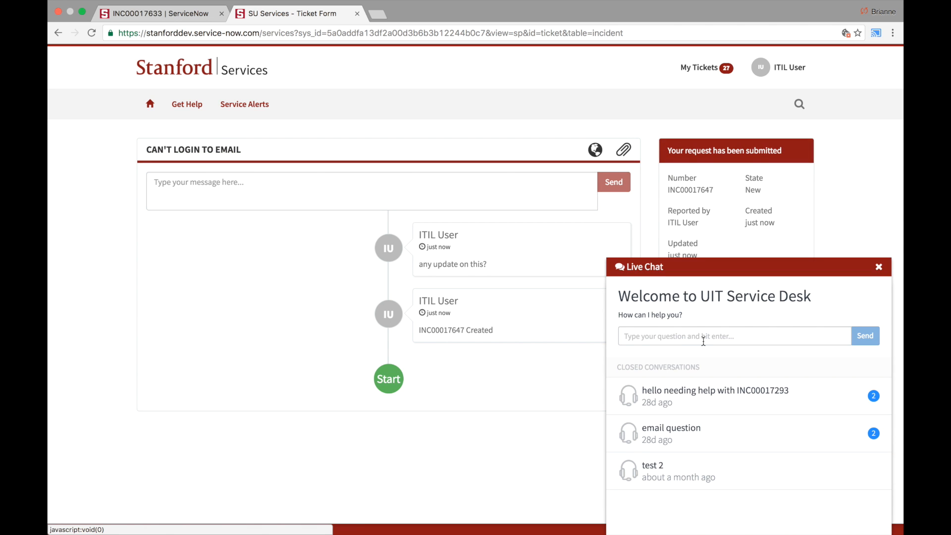
pyautogui.click(704, 341)
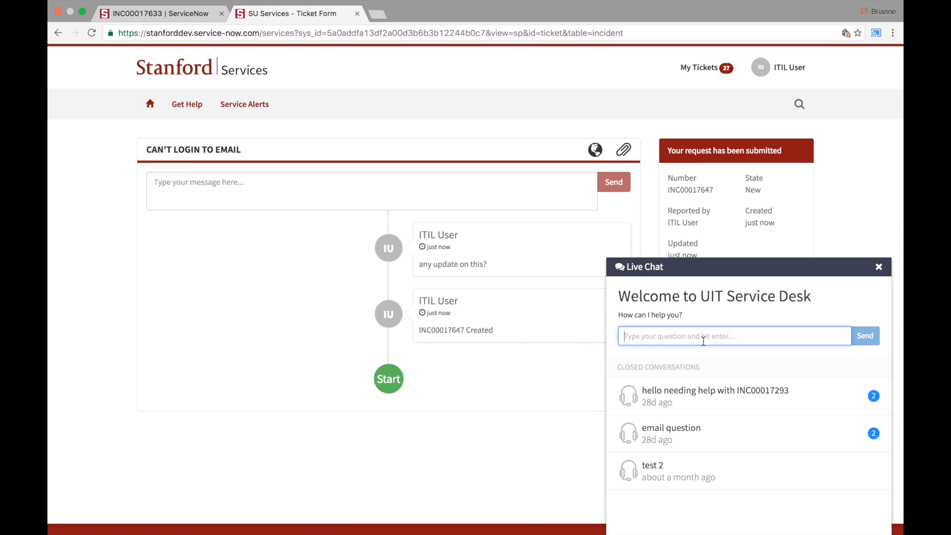
pyautogui.write('hi needing assistance')
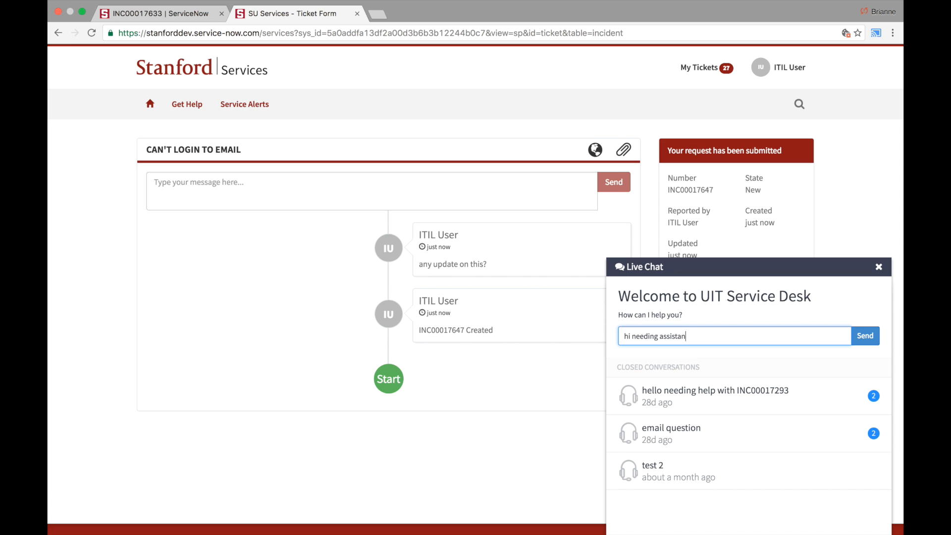
pyautogui.click(876, 345)
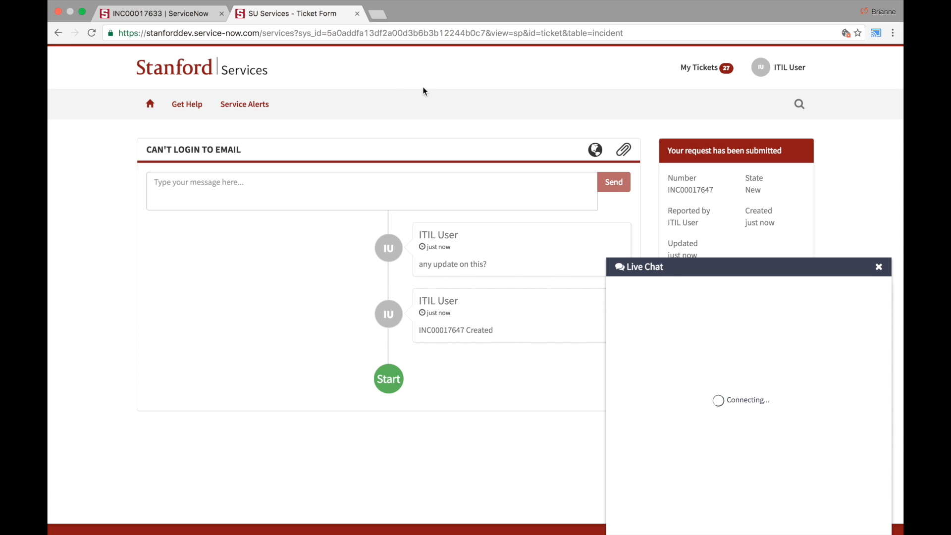
# - Open Chat from the ServiceNow navigator and select the customer's email login chat case
pyautogui.click(133, 20)
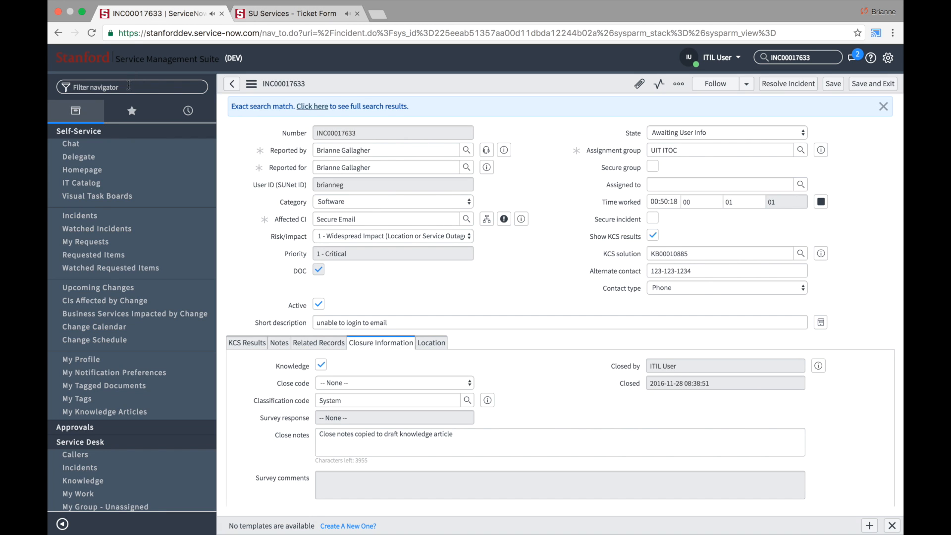
pyautogui.write('chat')
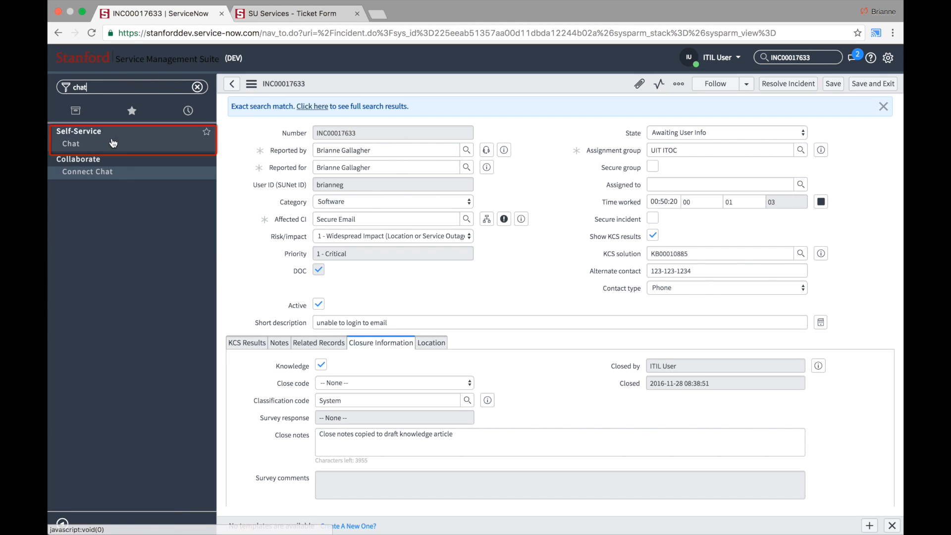
pyautogui.click(82, 145)
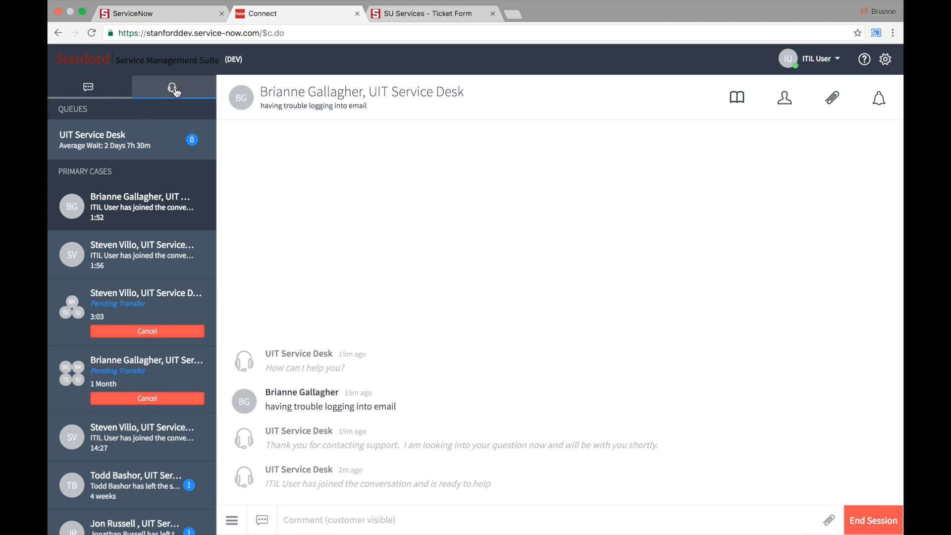
pyautogui.scroll(-2, 129, 141)
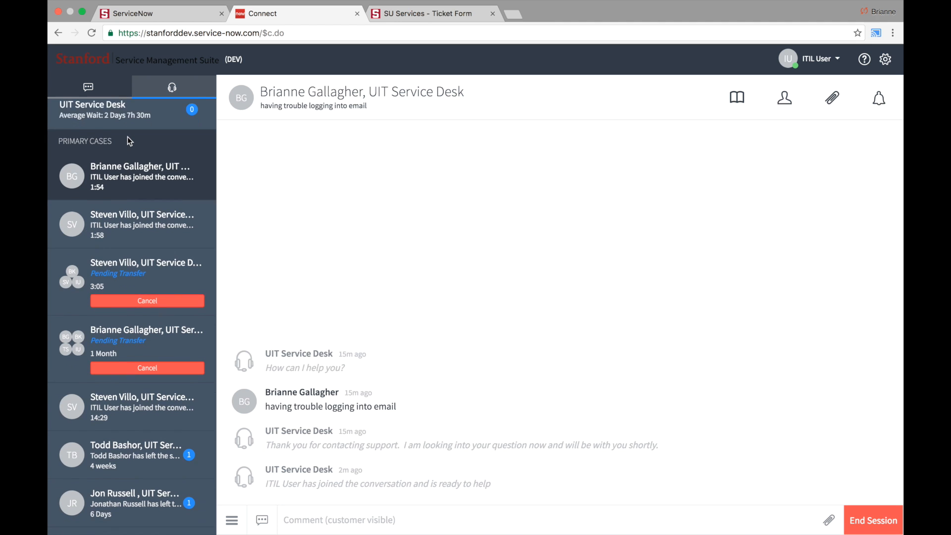
pyautogui.scroll(-3, 77, 154)
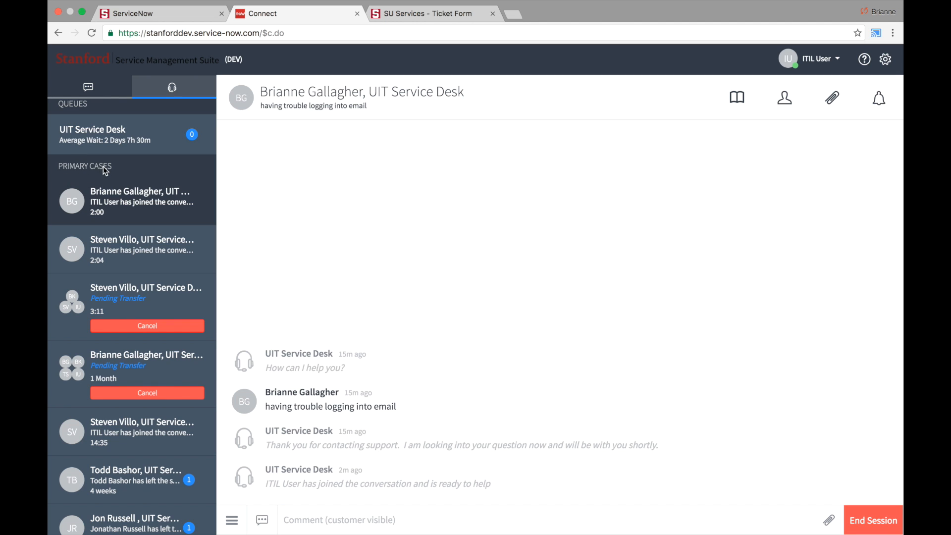
pyautogui.click(122, 201)
# - Reply 'please reset your password' in the chat
pyautogui.write('pleas')
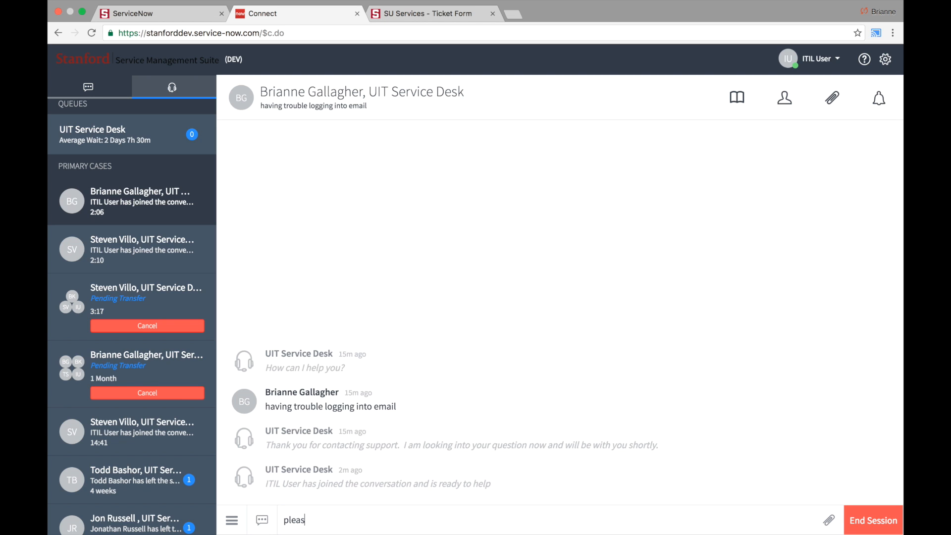
pyautogui.write('e reset your password')
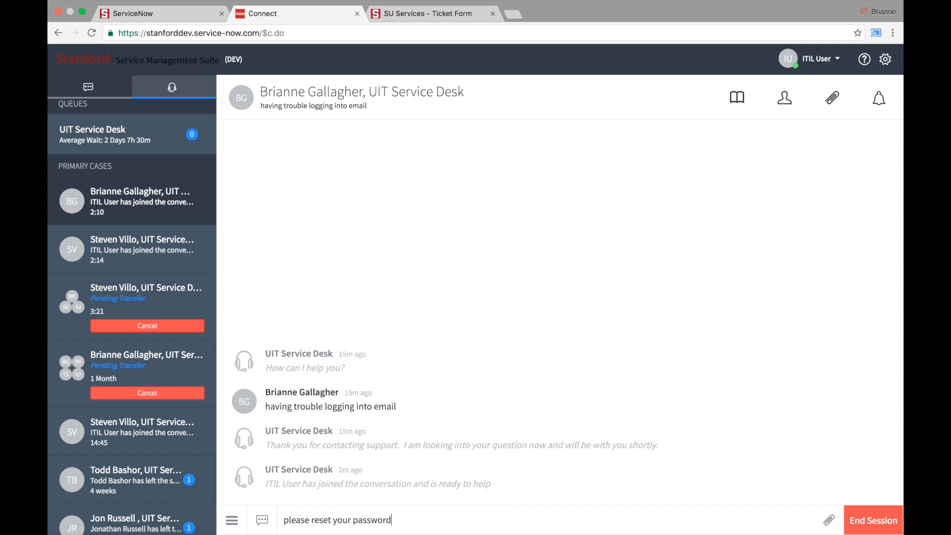
pyautogui.press('Return')
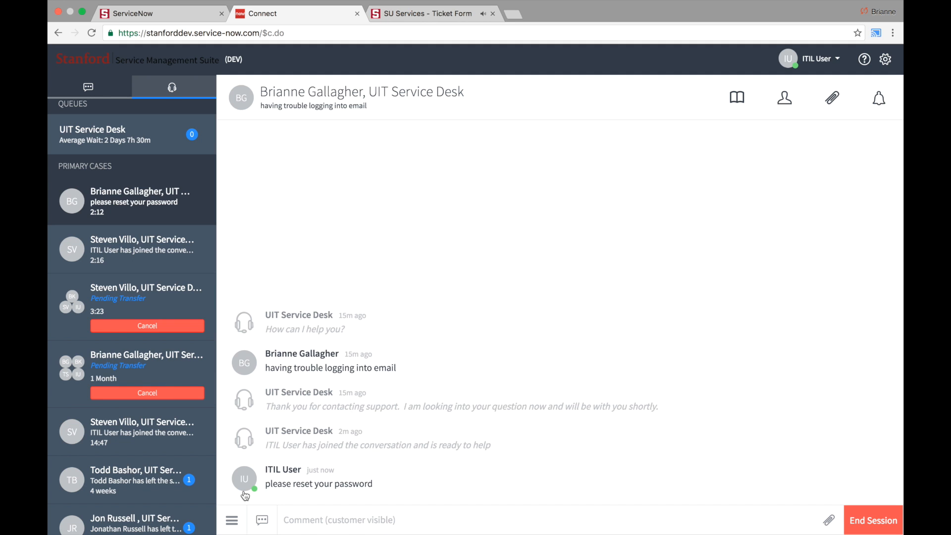
pyautogui.click(234, 522)
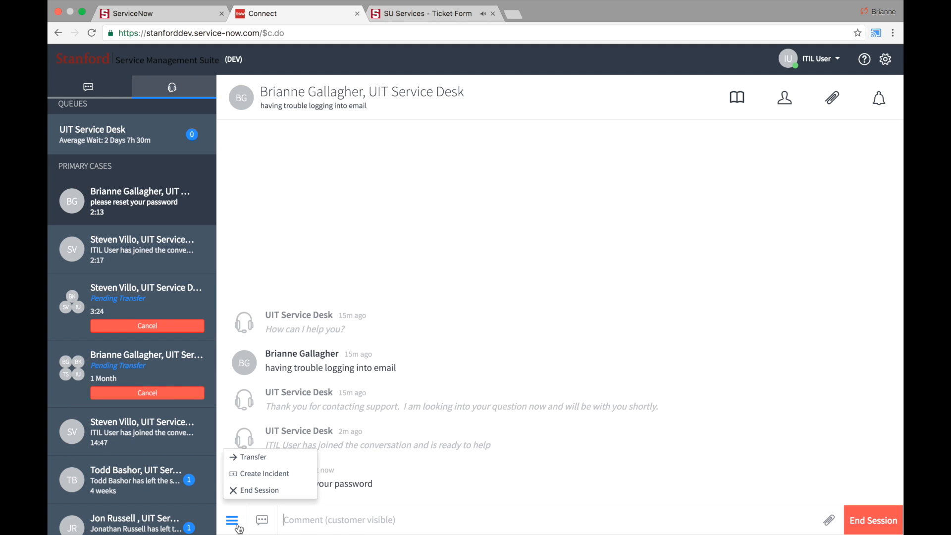
# - Create an incident from the chat, transfer it to another service desk agent, and close the New Record panel
pyautogui.click(257, 479)
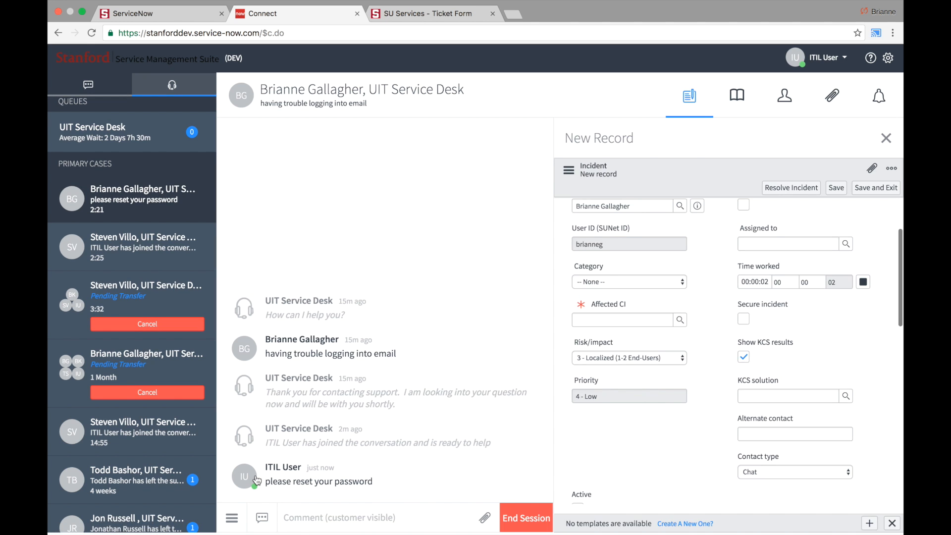
pyautogui.click(232, 518)
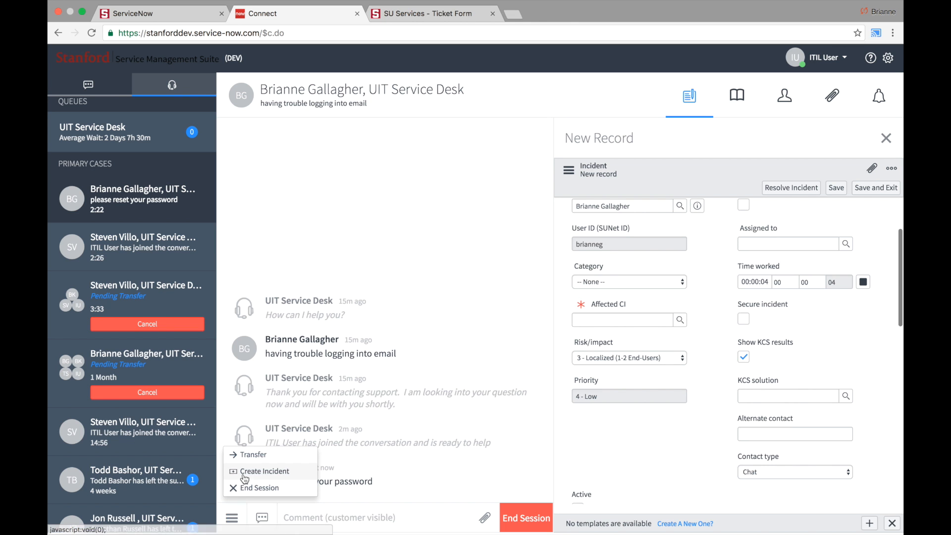
pyautogui.click(246, 456)
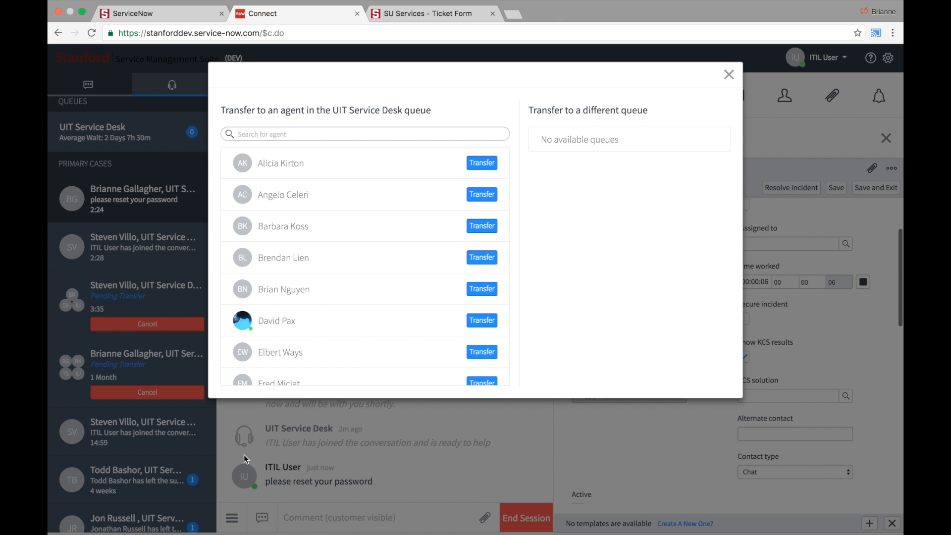
pyautogui.click(483, 163)
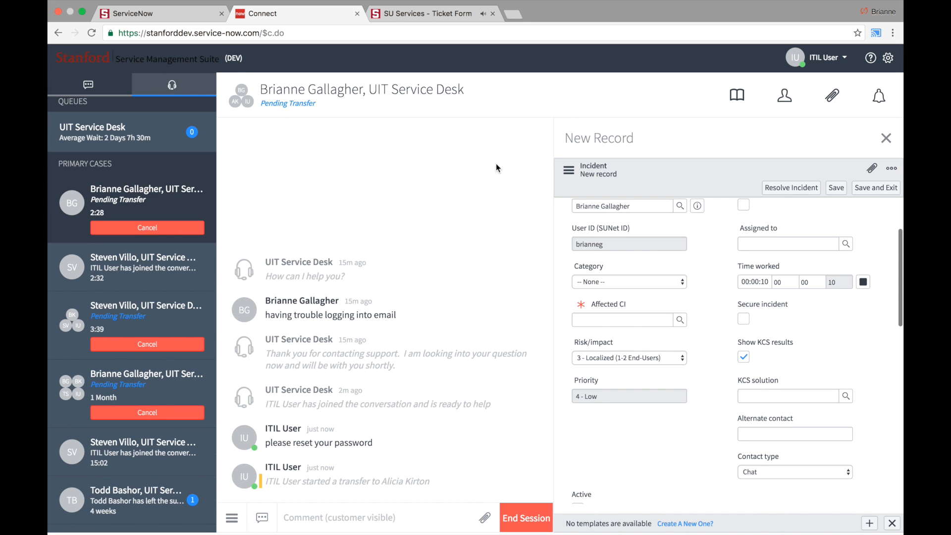
pyautogui.click(883, 144)
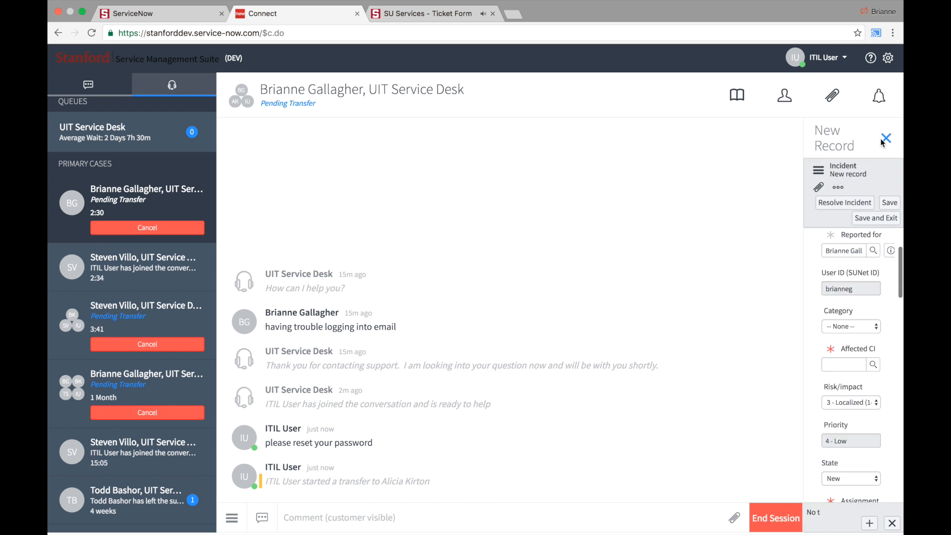